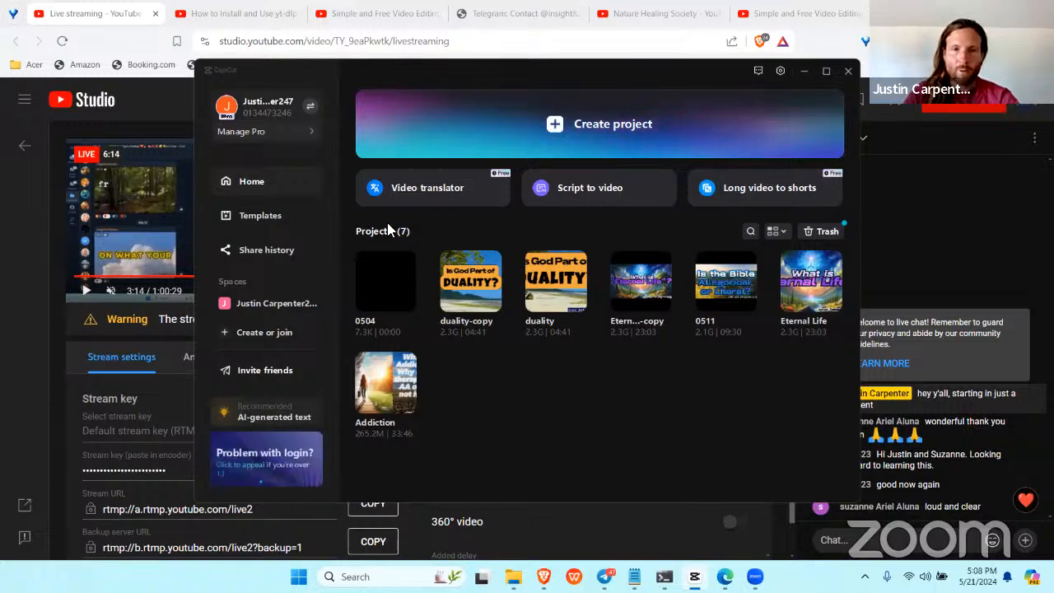
- Open project 0504 and import "duality and holy spirit audio (enhanced)" from the Audio folder inside Videos > Telegram Shows
click(395, 285)
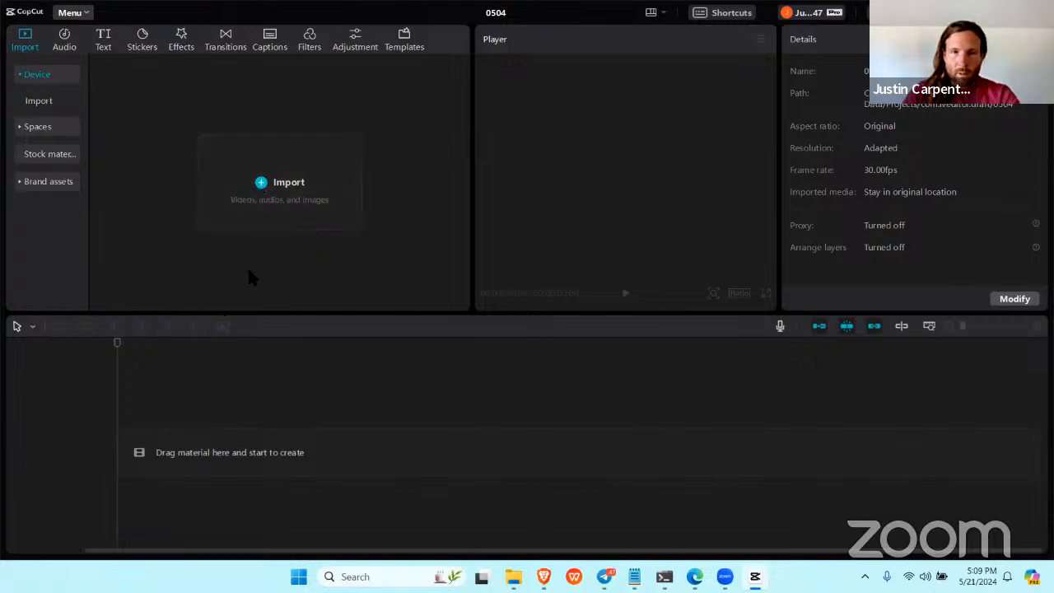
click(275, 200)
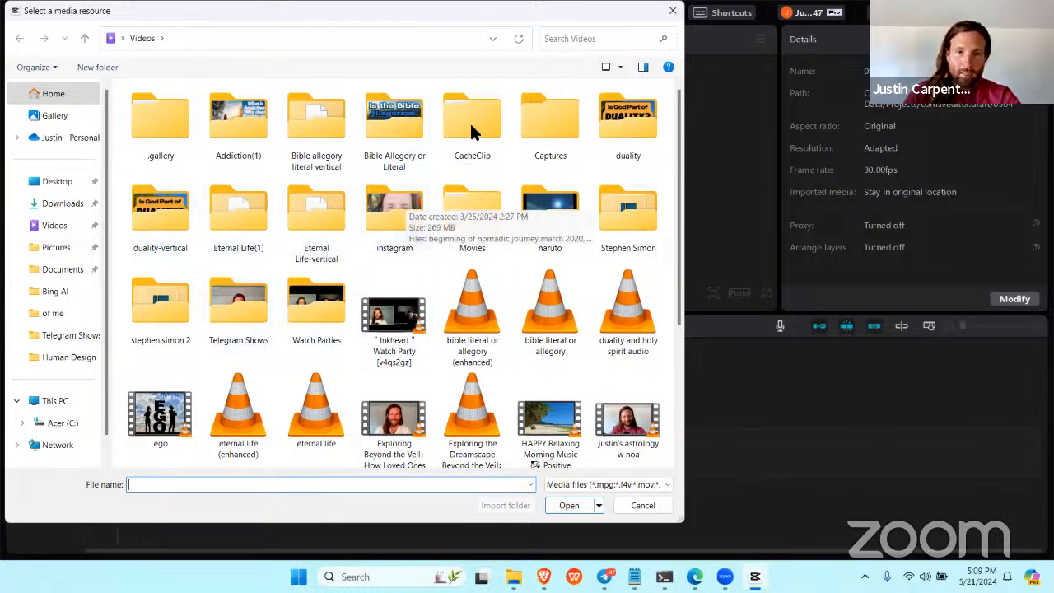
double_click(252, 309)
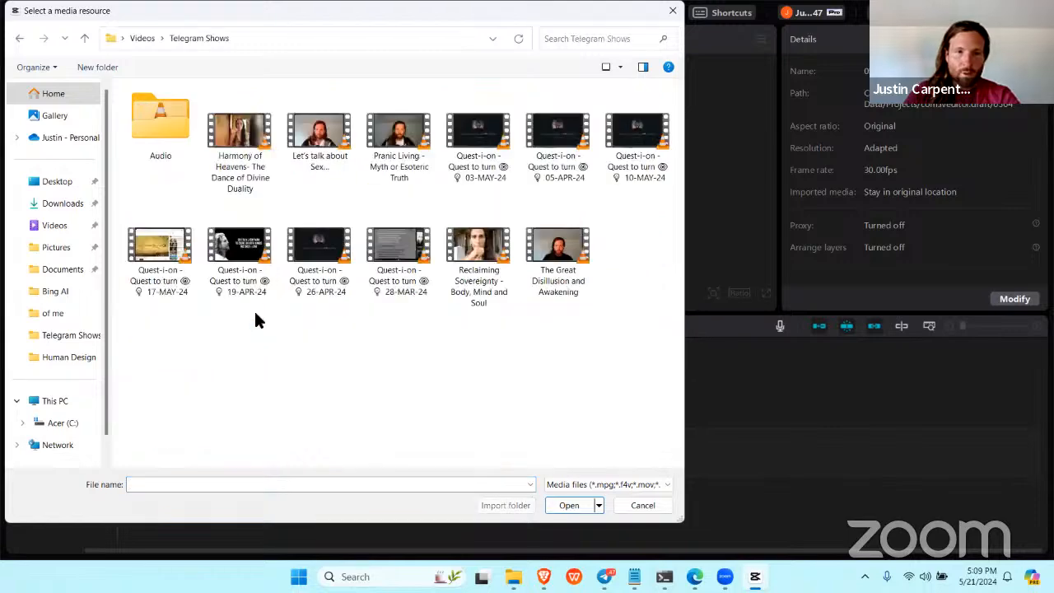
double_click(183, 128)
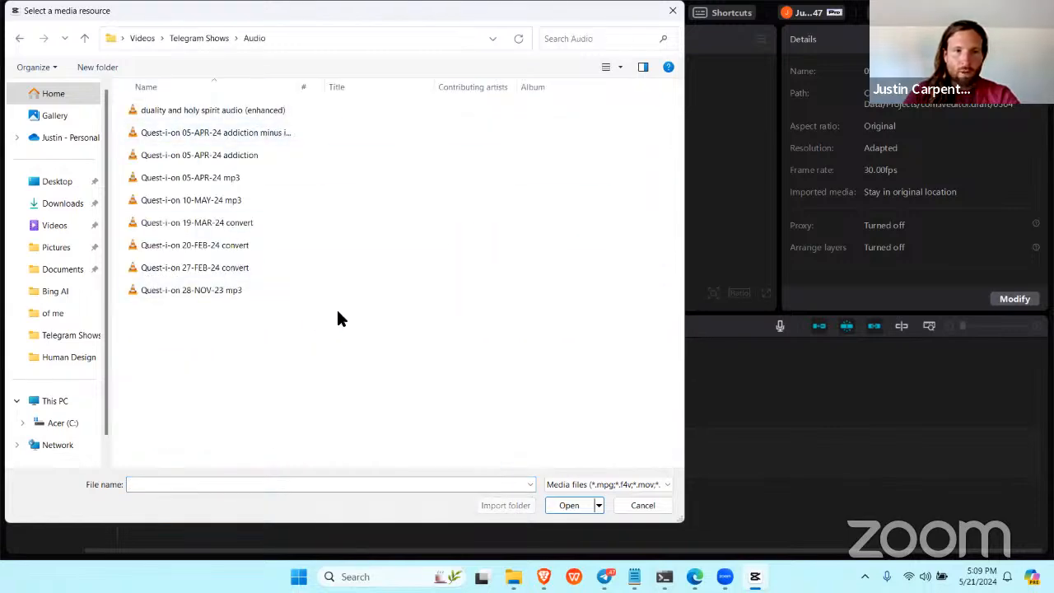
double_click(235, 113)
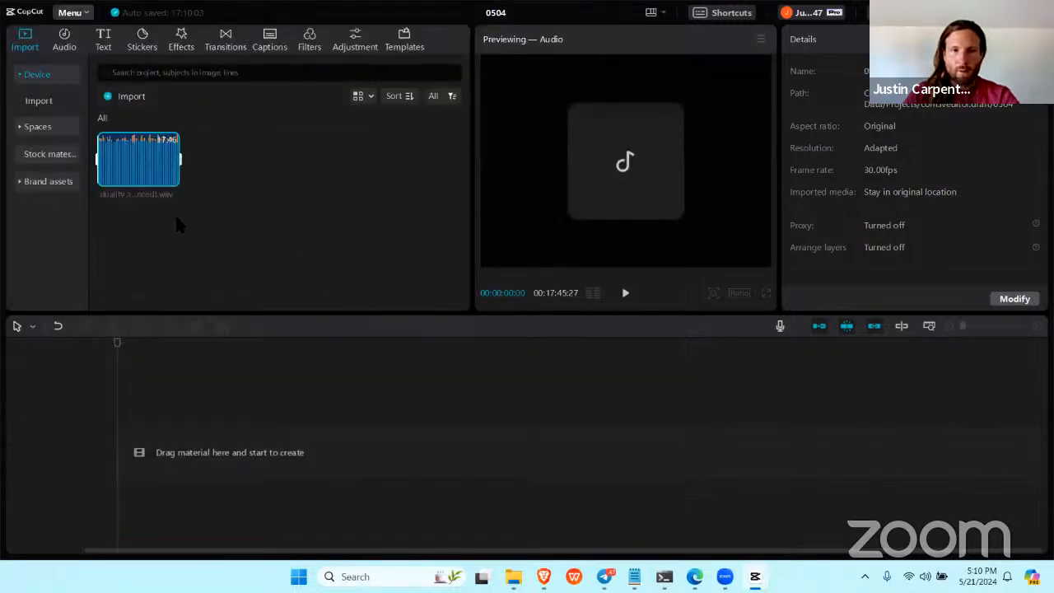
- Place the imported audio clip at the start of the timeline
mouse_move(148, 165)
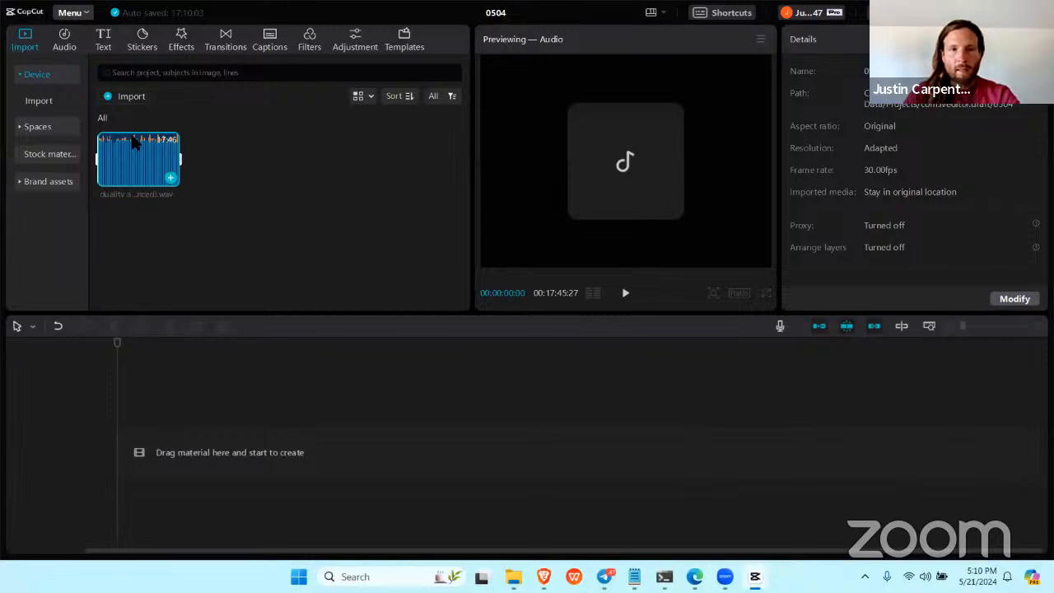
drag(153, 169, 222, 483)
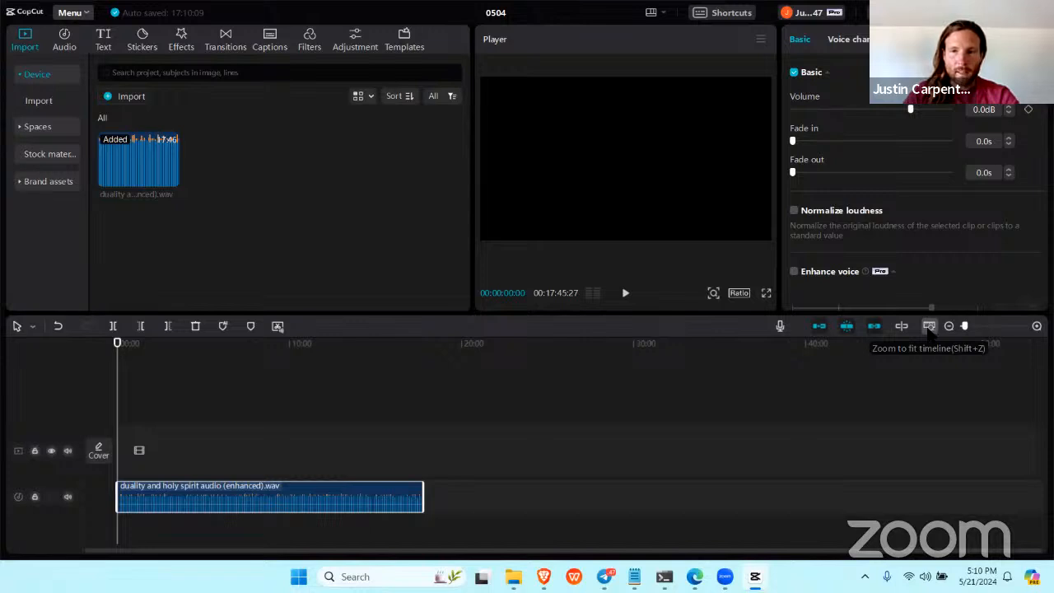
click(929, 326)
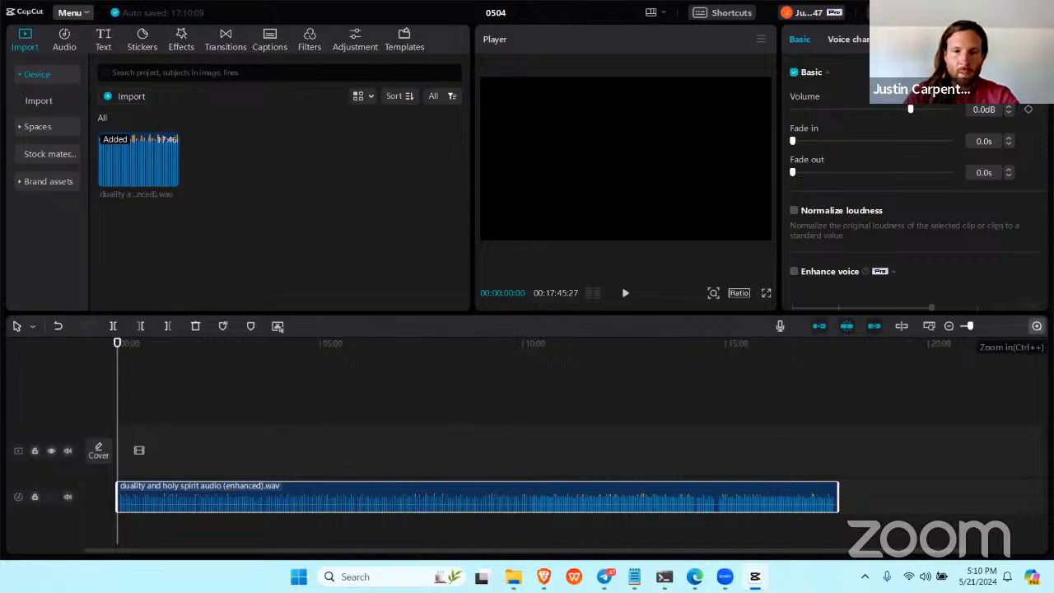
click(1037, 326)
click(1037, 326)
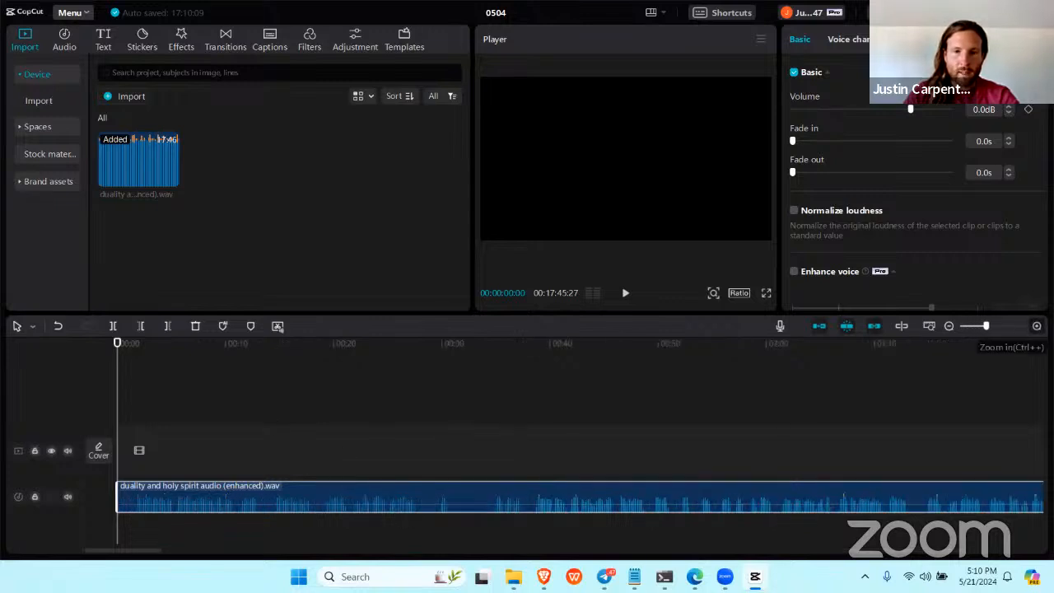
click(1037, 326)
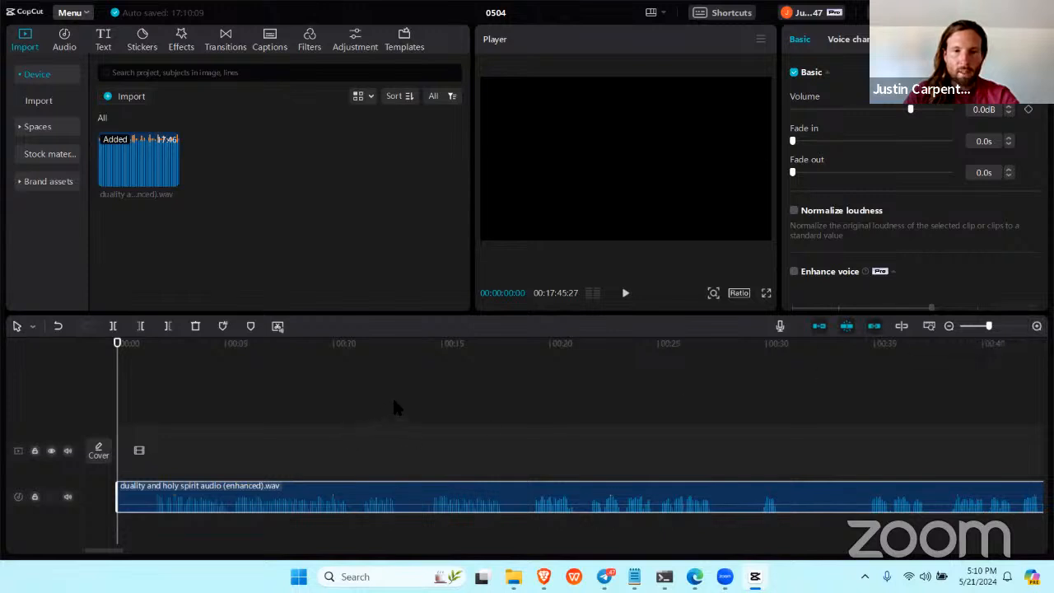
- Play the audio from about 13 seconds and park the playhead at 00:00:17:00
click(406, 346)
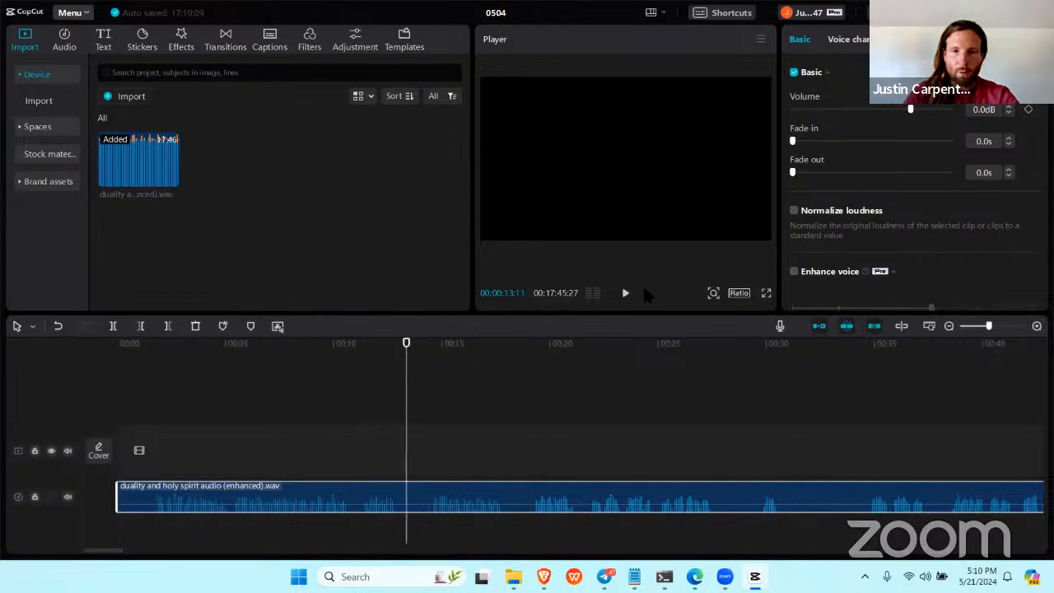
click(626, 295)
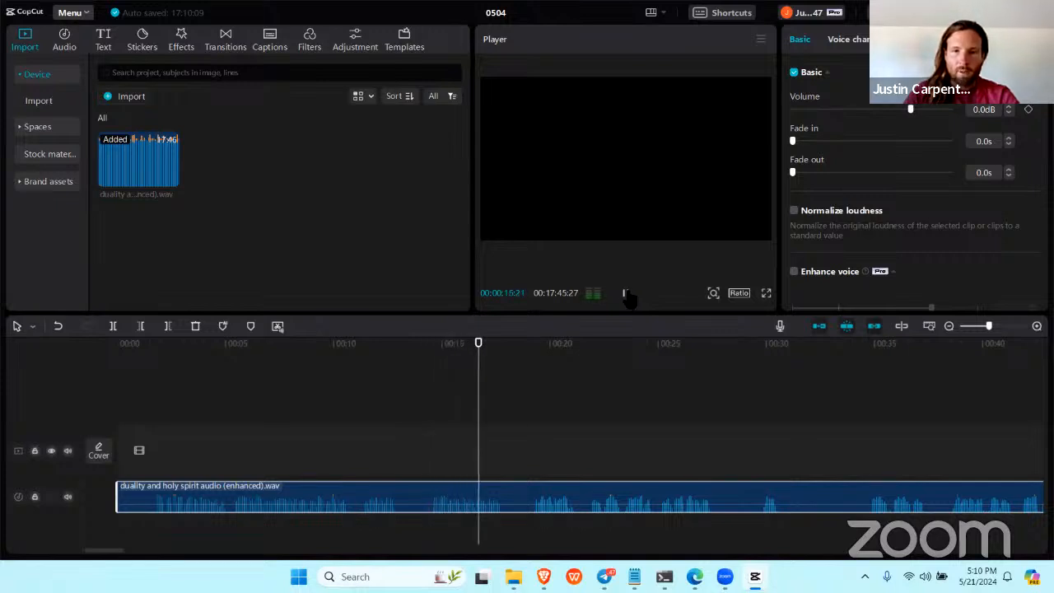
key(space)
drag(480, 343, 486, 438)
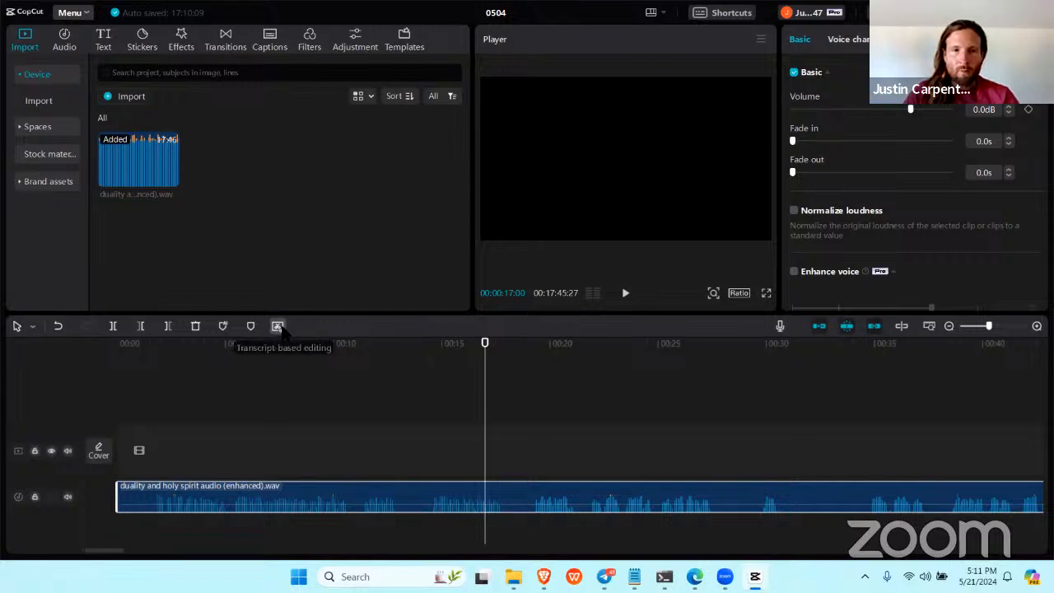
- Generate a transcript of the audio clip with transcript-based editing and skim through its text
click(279, 327)
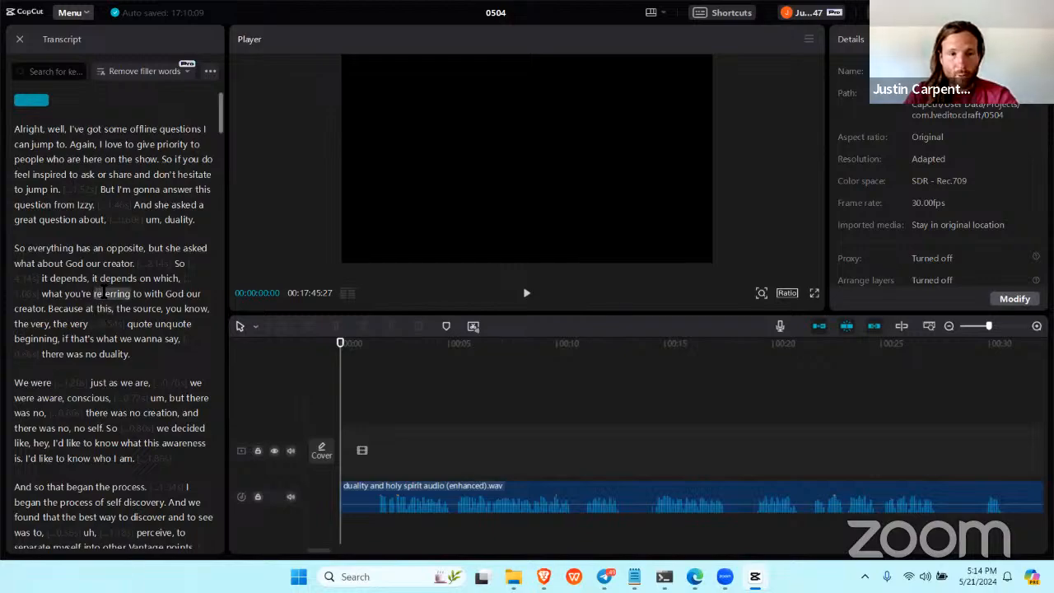
scroll(110, 280, down, 5)
scroll(110, 278, down, 8)
scroll(103, 263, up, 13)
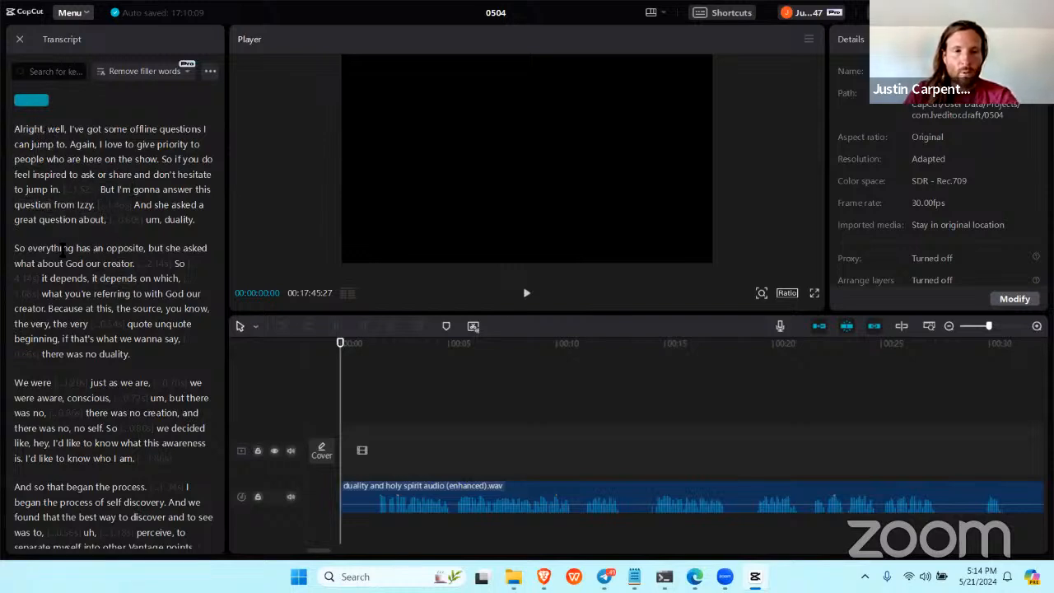
- Play the audio briefly from the transcript word "Because" and return the playhead to that word
drag(49, 309, 83, 309)
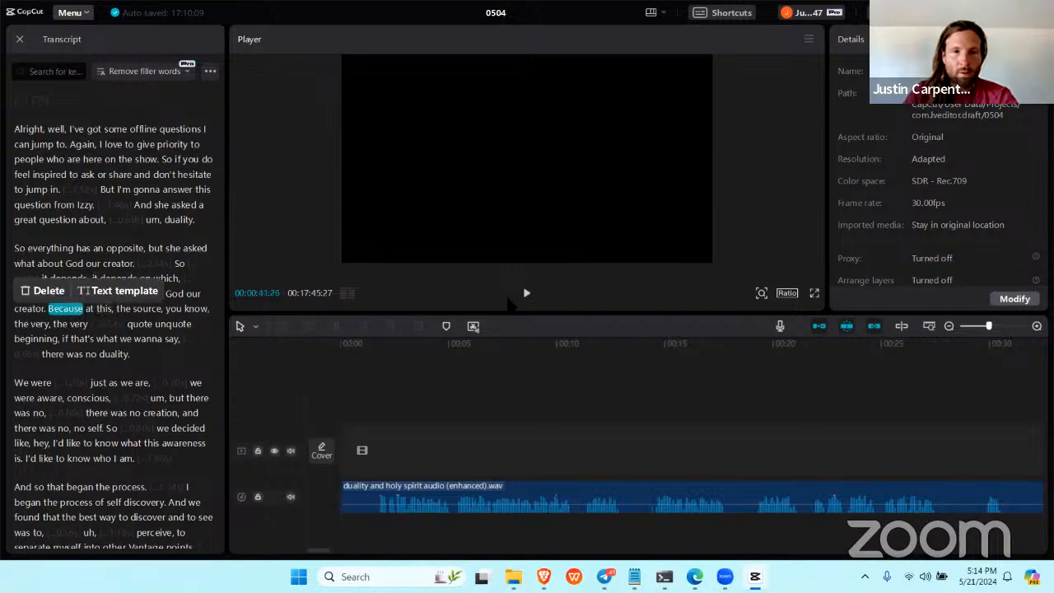
click(526, 294)
click(526, 294)
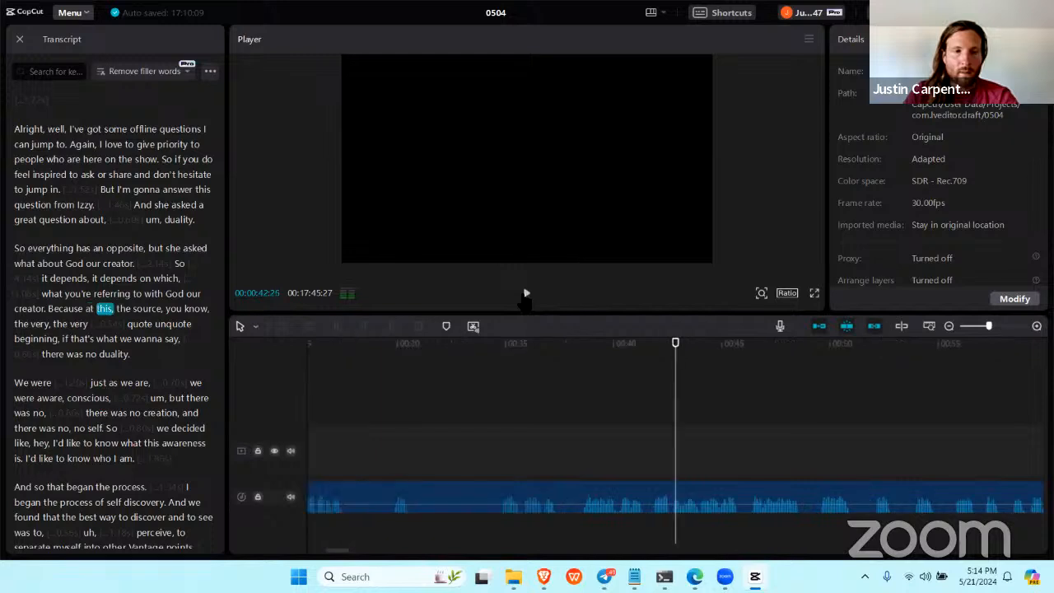
click(54, 309)
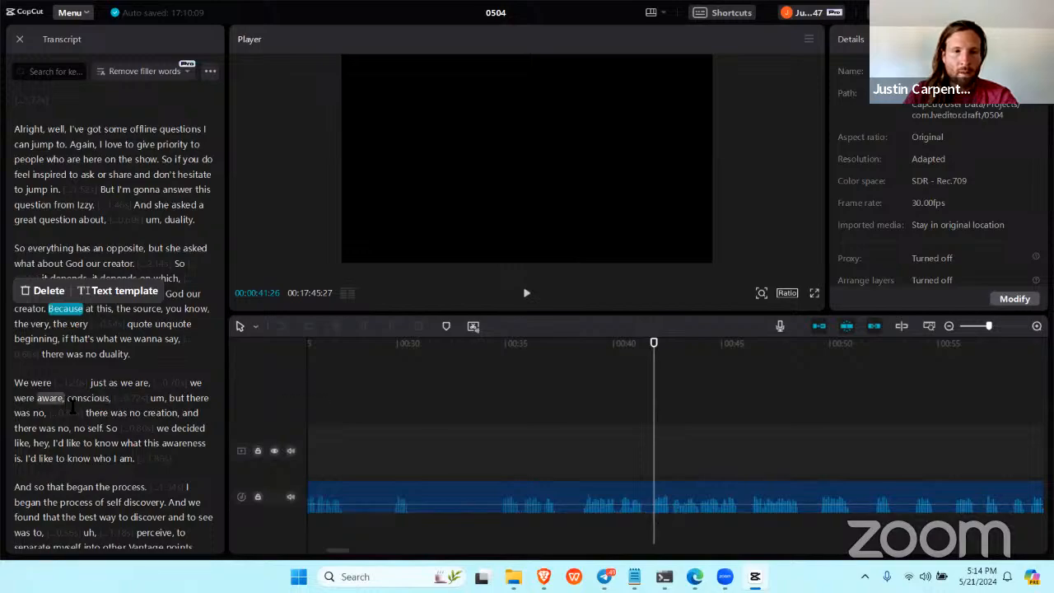
- Try selecting the transcript paragraph beginning "Okay, so what is" and individual words in it, including "higher"
scroll(101, 416, down, 5)
scroll(101, 416, down, 14)
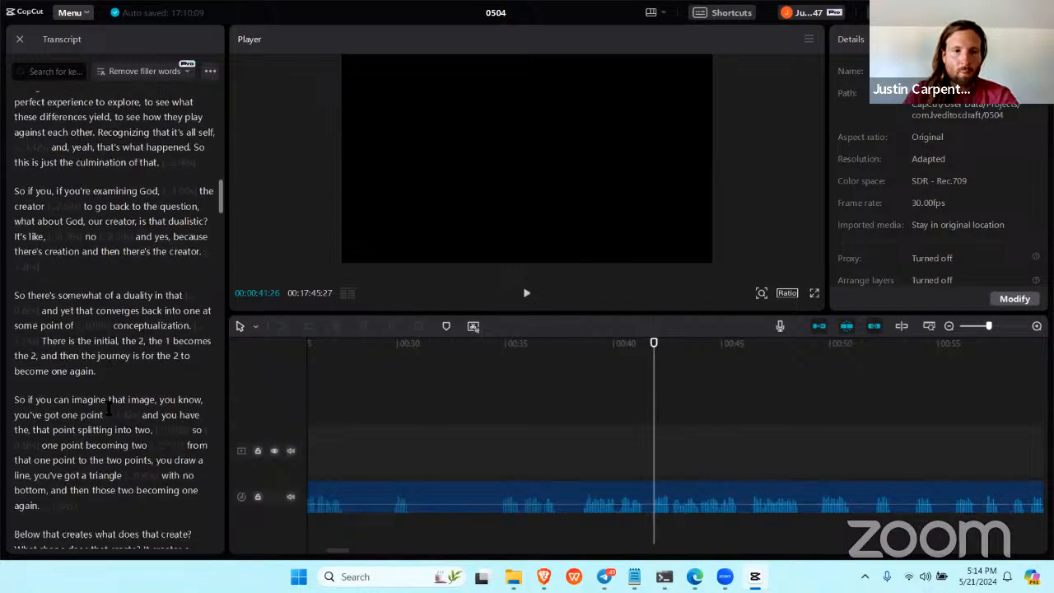
scroll(110, 404, down, 12)
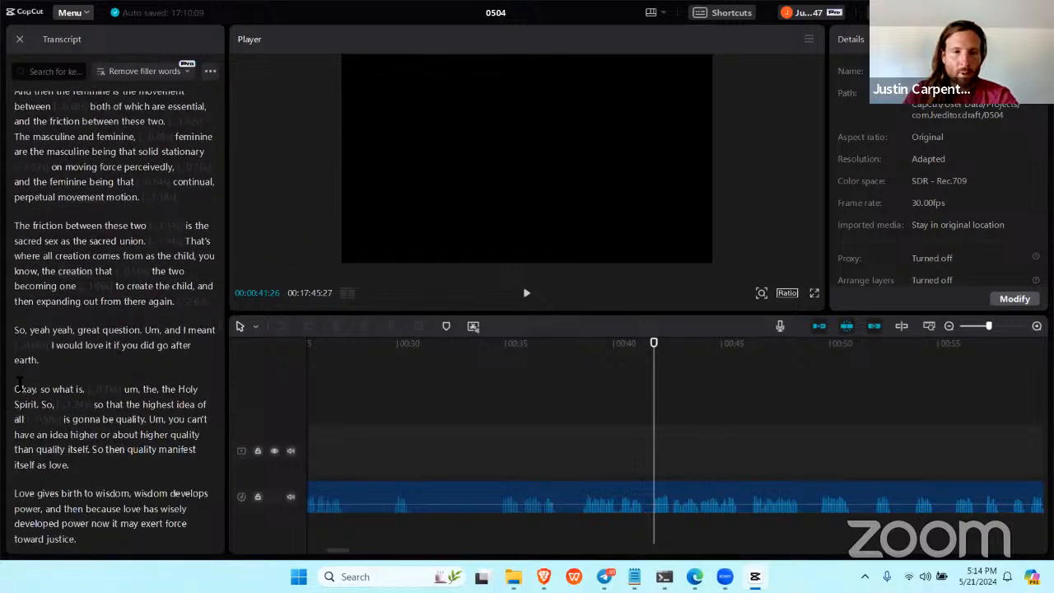
drag(19, 387, 145, 461)
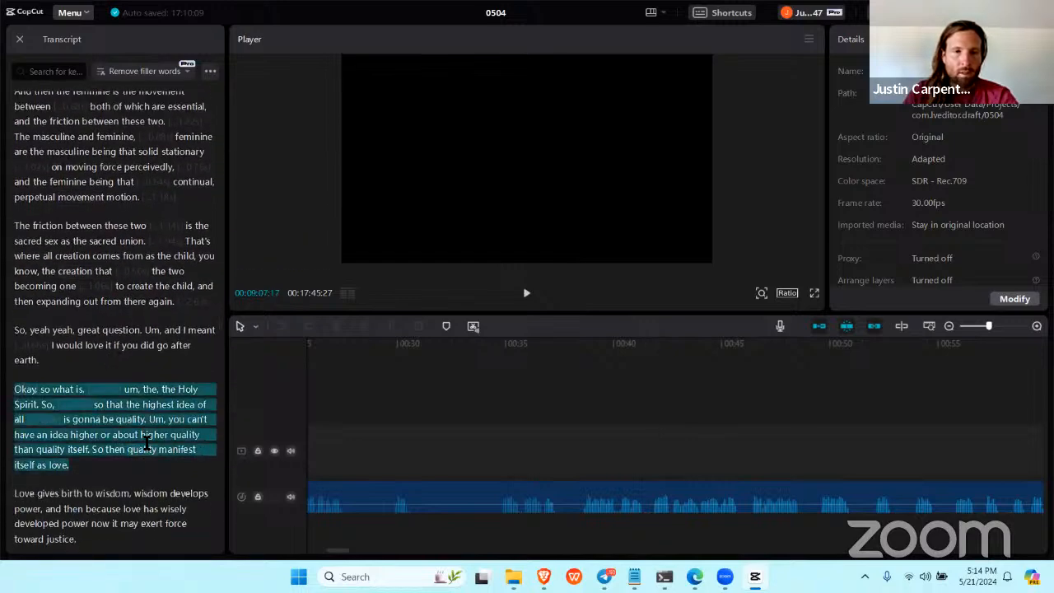
click(110, 420)
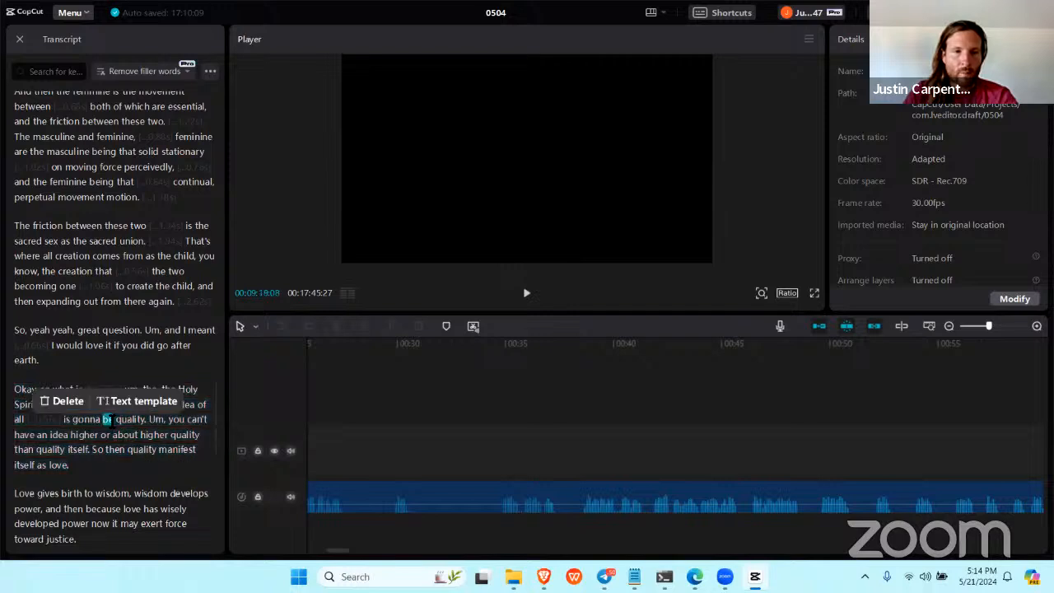
click(105, 434)
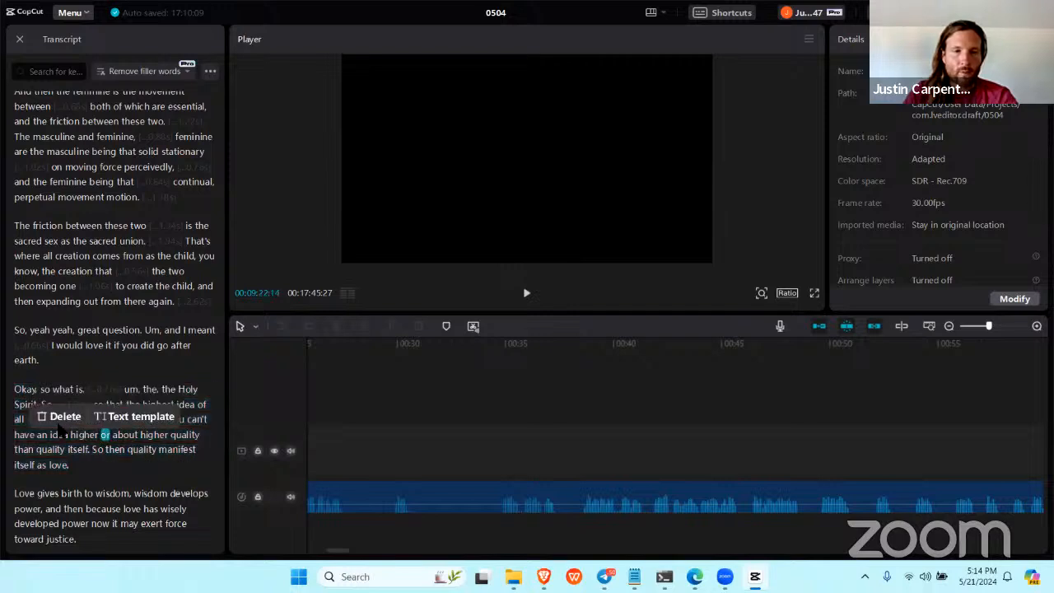
click(85, 435)
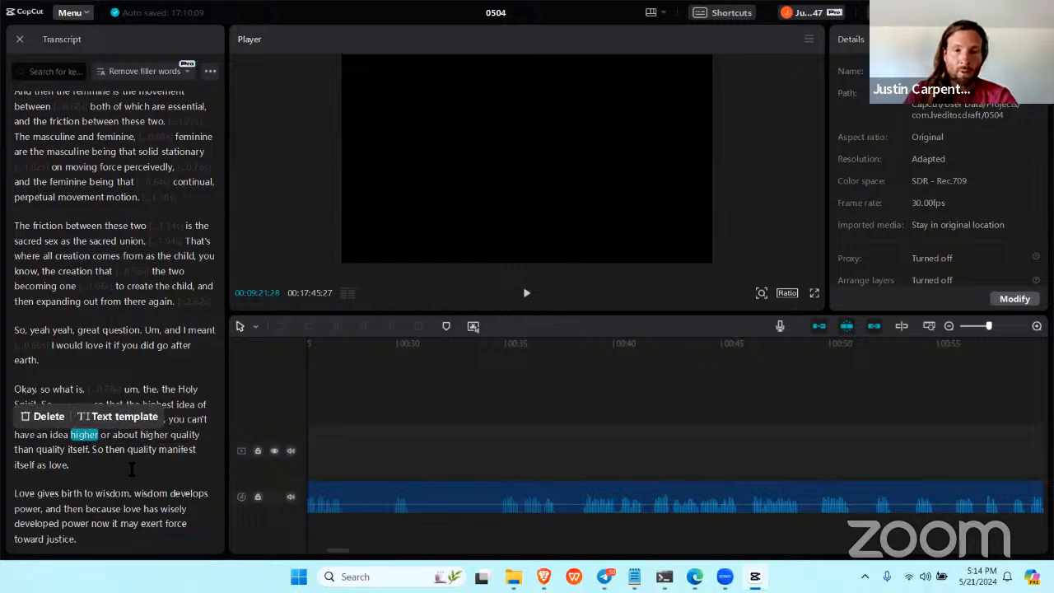
- Mark the filler words in the transcript, including pauses, hesitations and repetitions, and review the highlighted passages
scroll(116, 293, up, 5)
scroll(116, 292, up, 15)
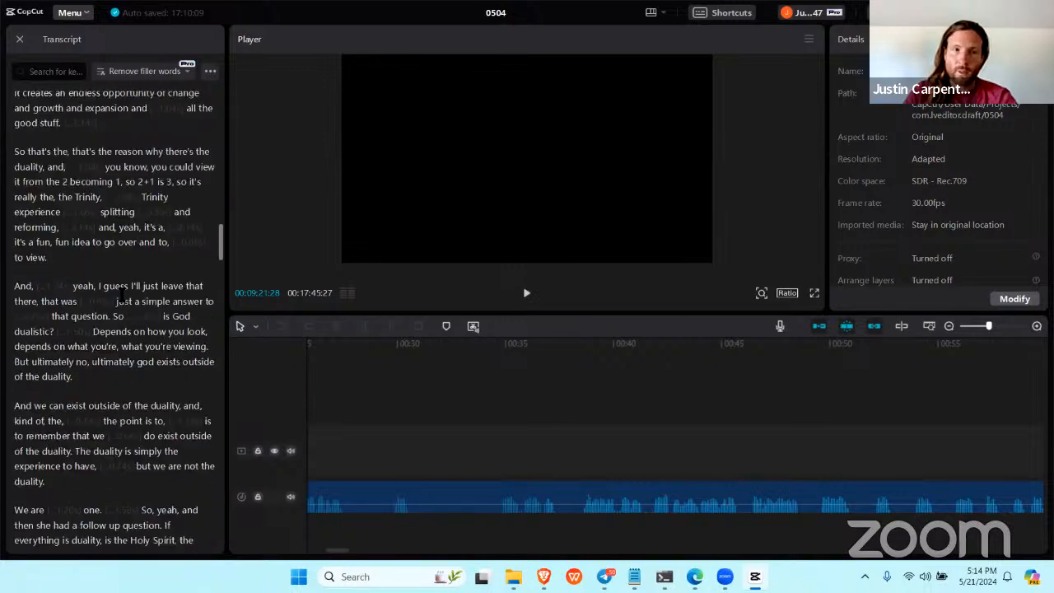
click(151, 76)
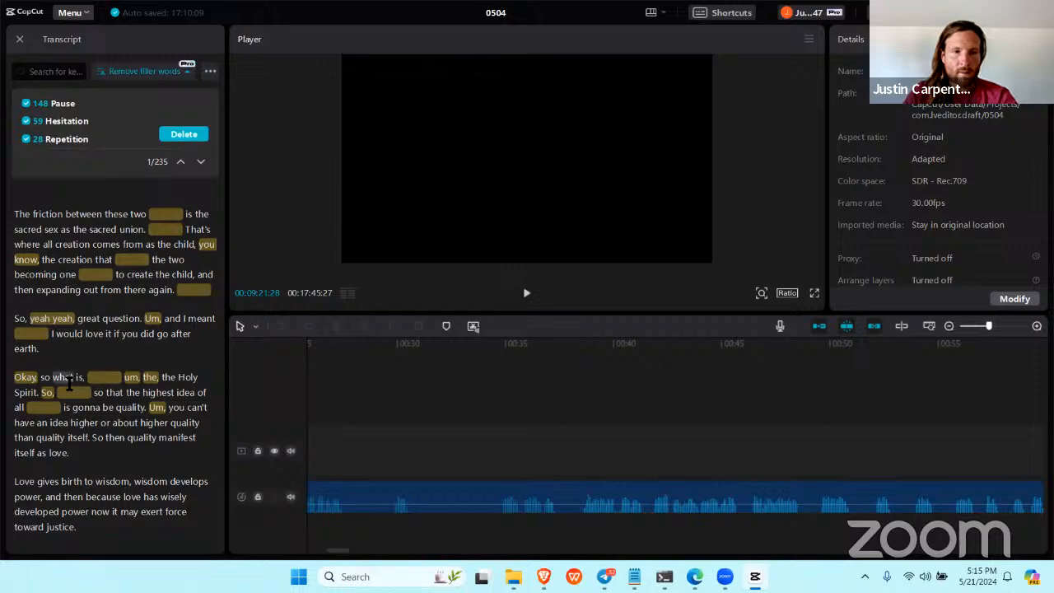
scroll(83, 393, down, 10)
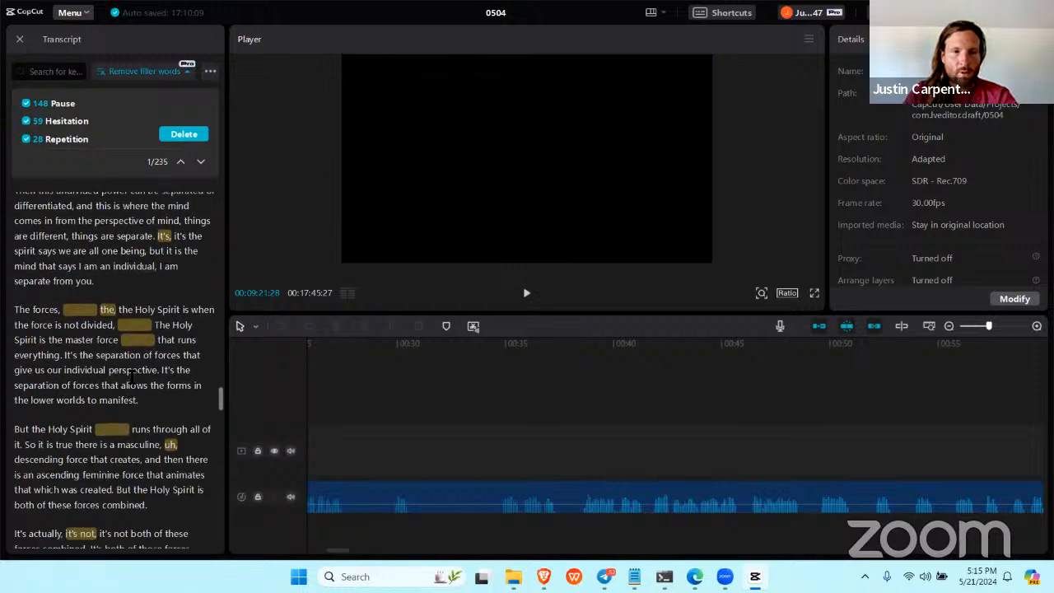
scroll(132, 378, up, 10)
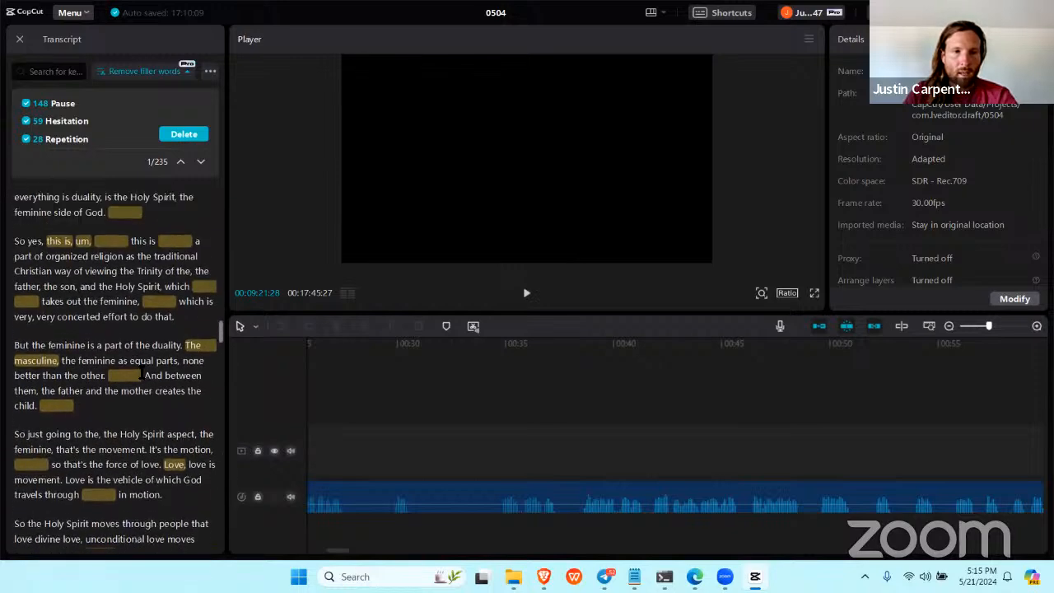
- Try deleting only the marked pause after "So yes, this is, um," and undo the deletion
click(111, 242)
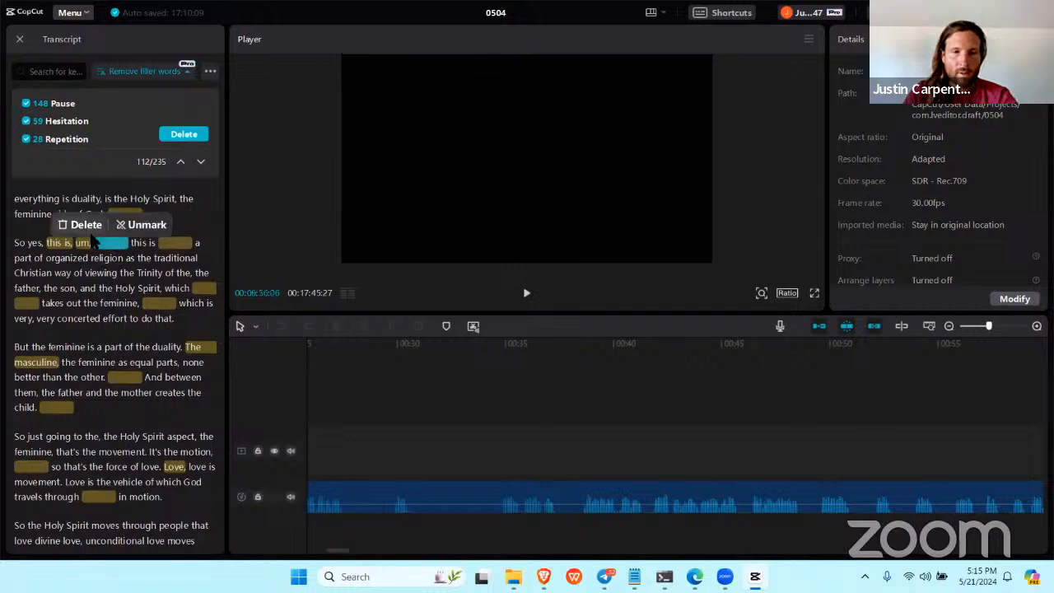
click(90, 229)
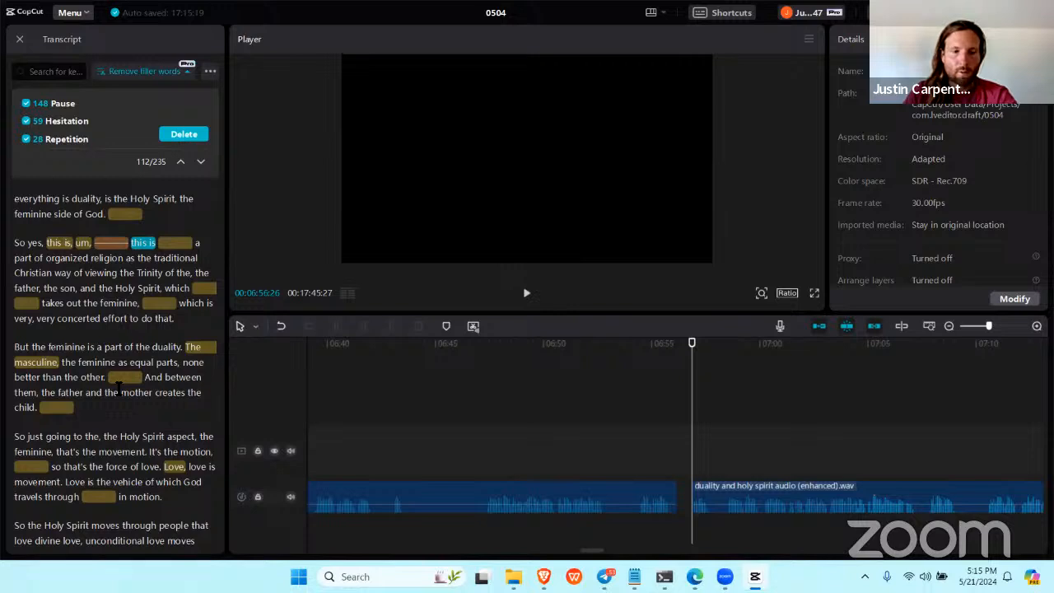
key(ctrl+z)
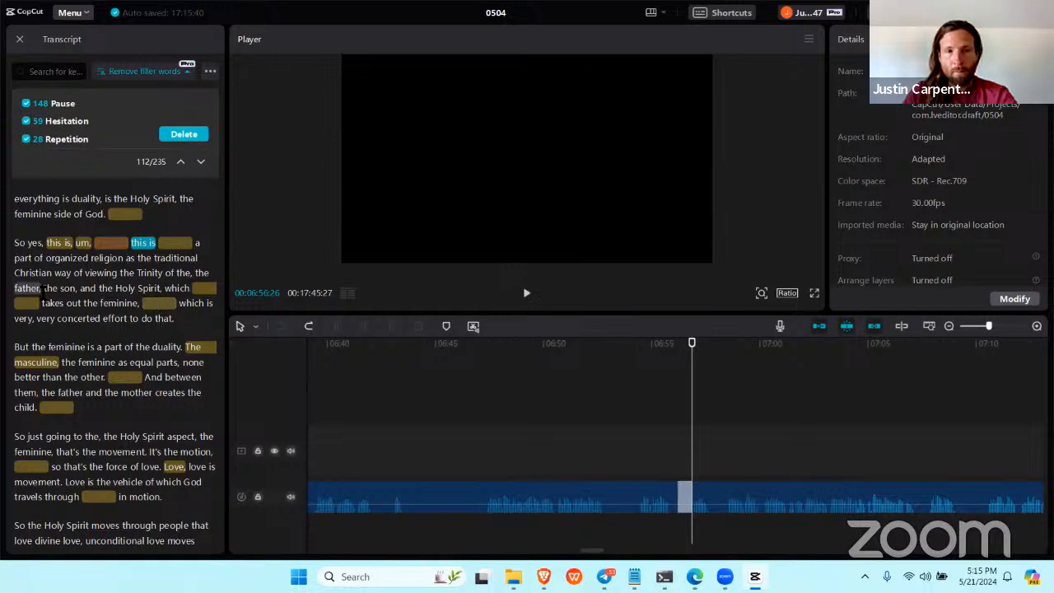
- Delete all marked pauses, hesitations and repetitions from the audio and inspect the cuts along the timeline
scroll(113, 369, down, 15)
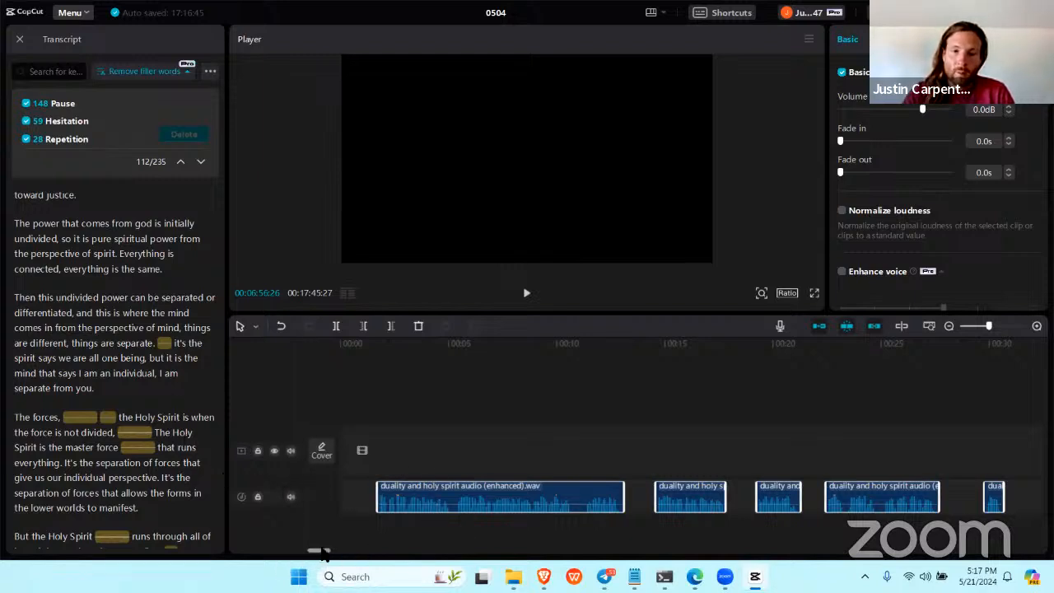
drag(323, 550, 571, 557)
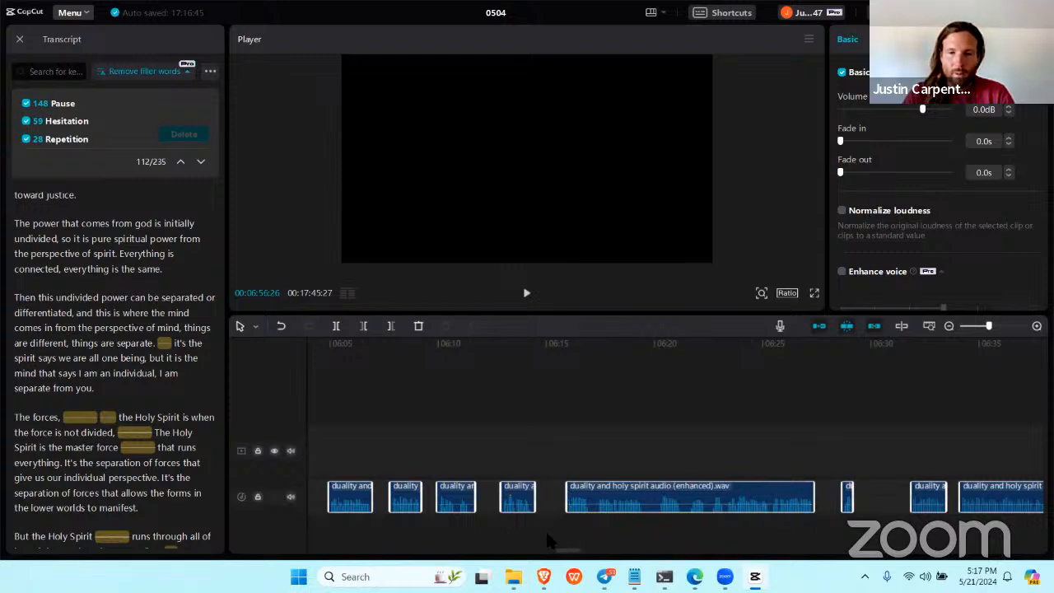
drag(566, 552, 640, 564)
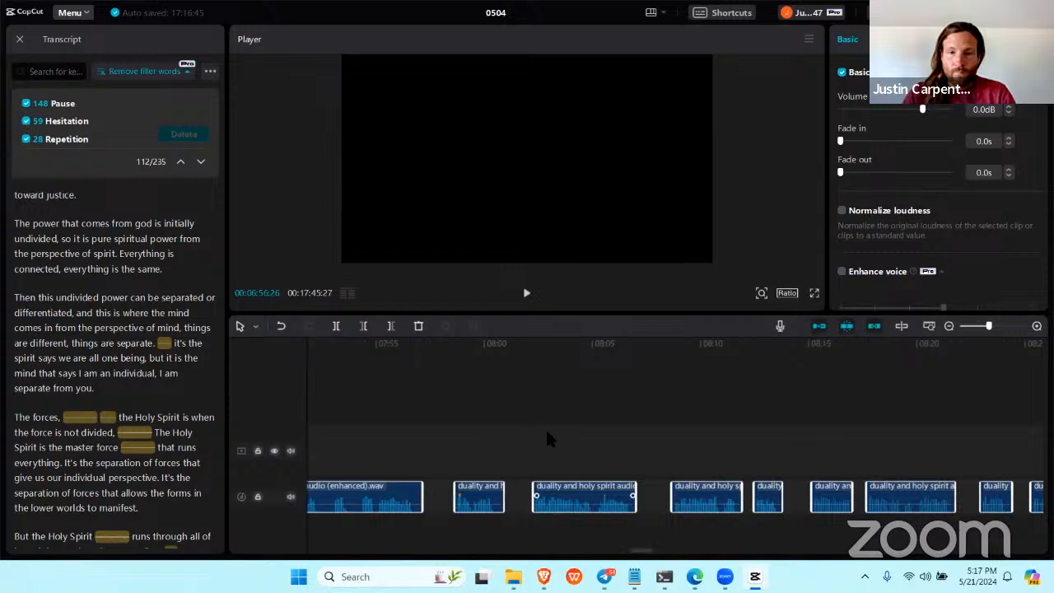
drag(642, 555, 849, 557)
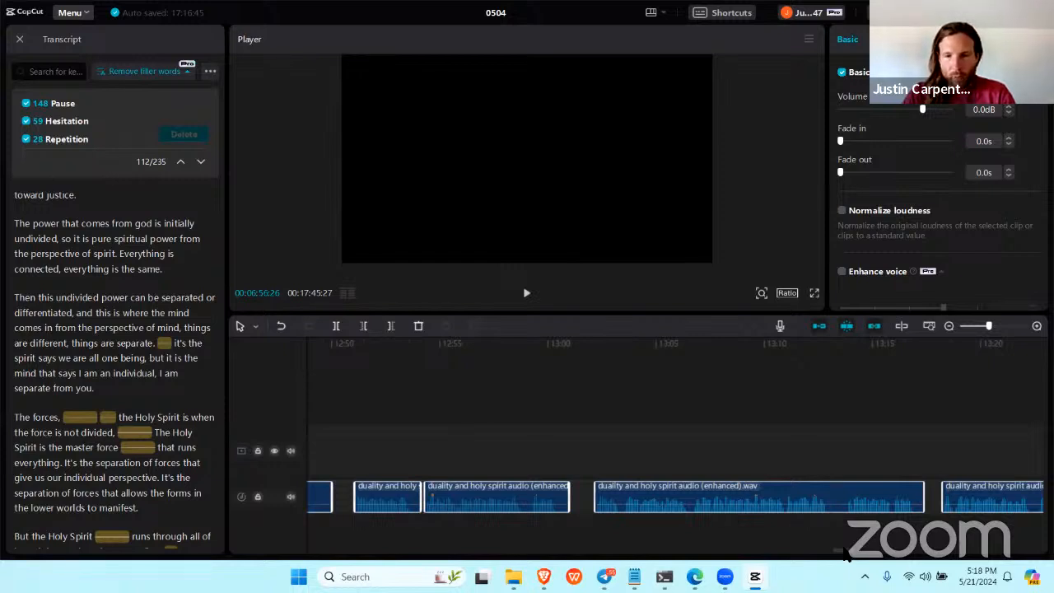
- Inspect the cuts in the audio track back to the start of the timeline
drag(846, 556, 840, 555)
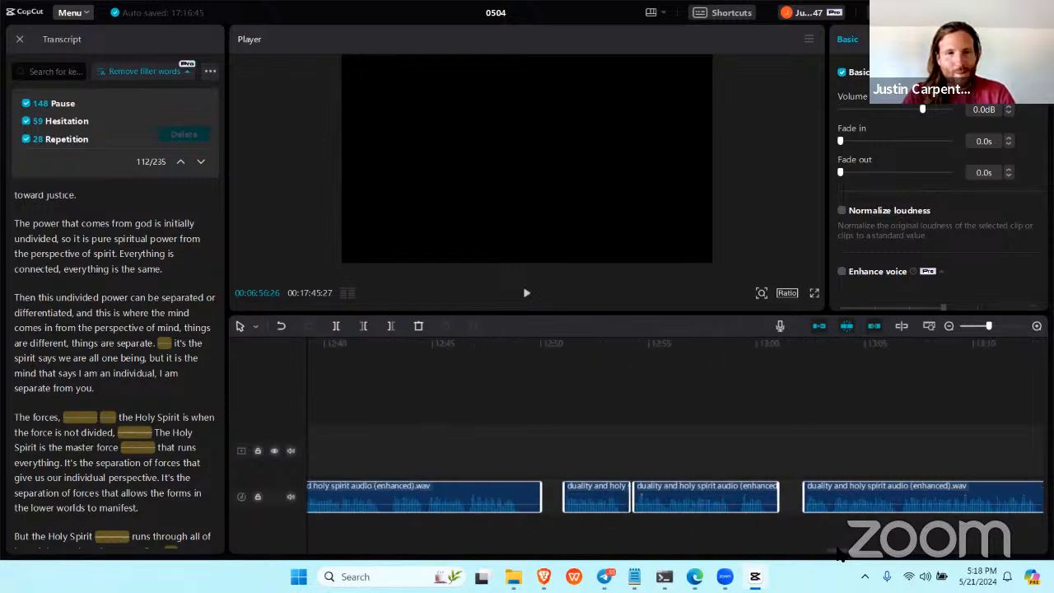
drag(838, 556, 278, 537)
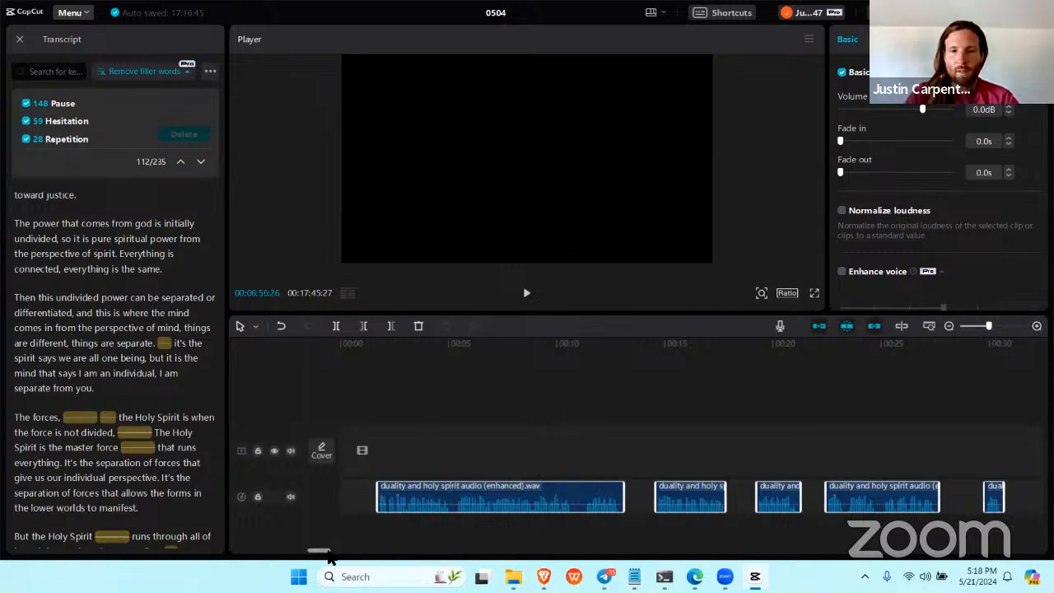
drag(328, 559, 315, 557)
- Switch to the Adobe Podcast page in Edge and play the voice sample without and with Enhance Speech
mouse_move(544, 577)
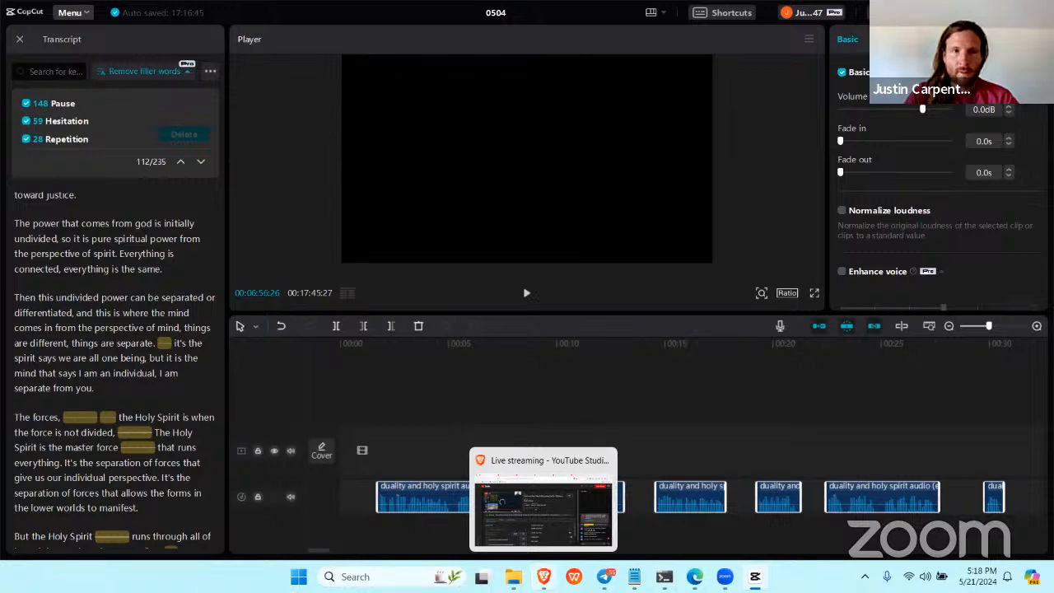
click(501, 501)
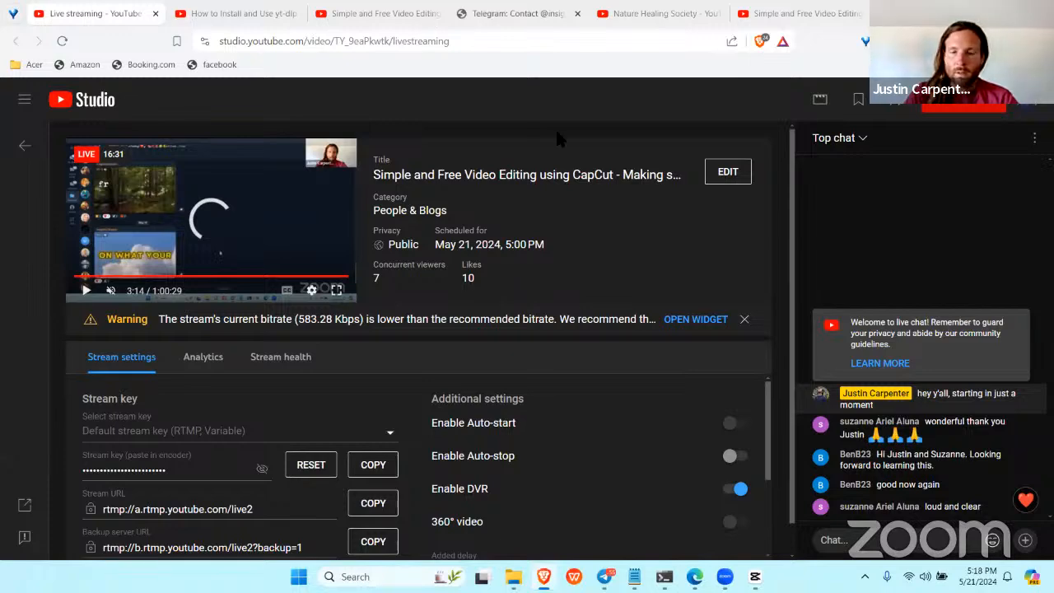
click(696, 577)
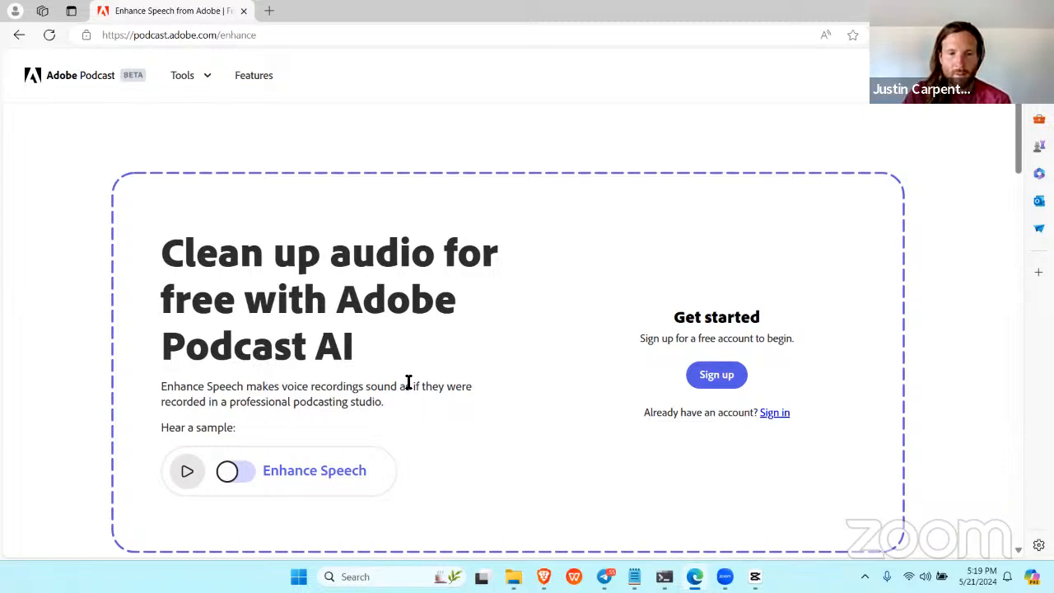
click(183, 477)
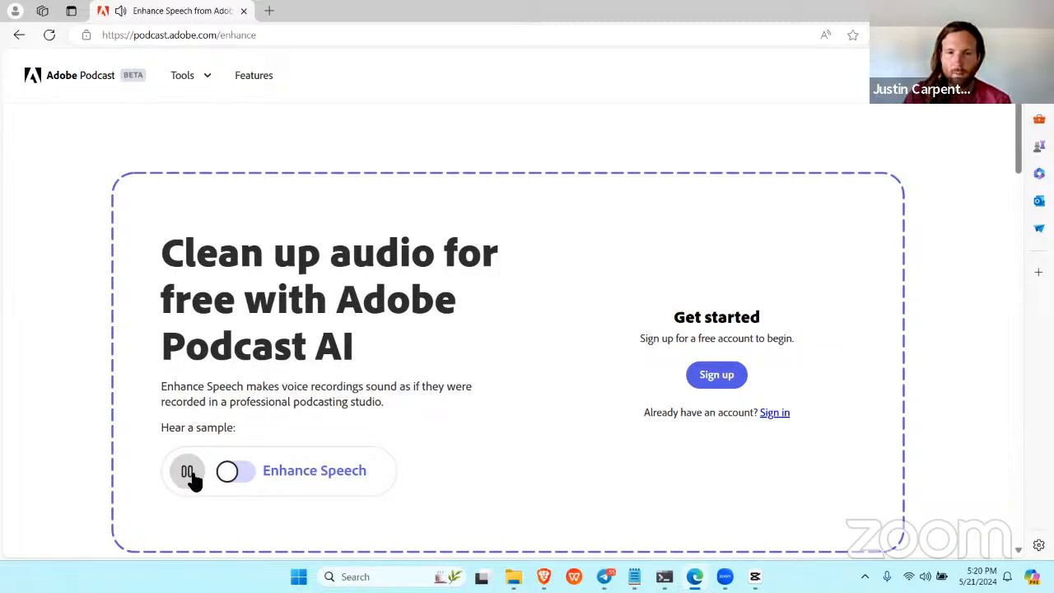
click(229, 476)
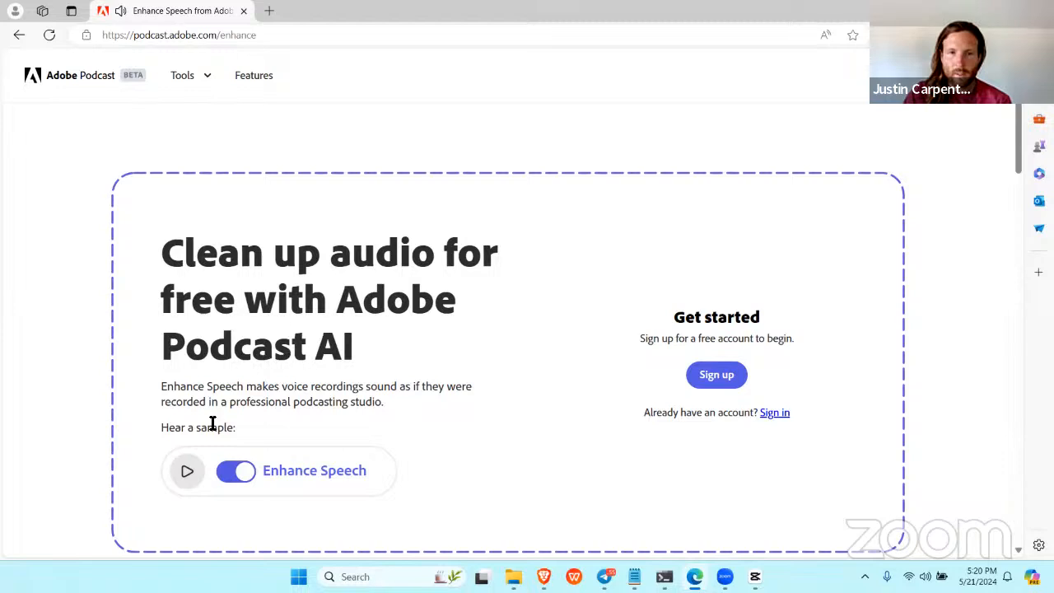
click(190, 479)
click(190, 476)
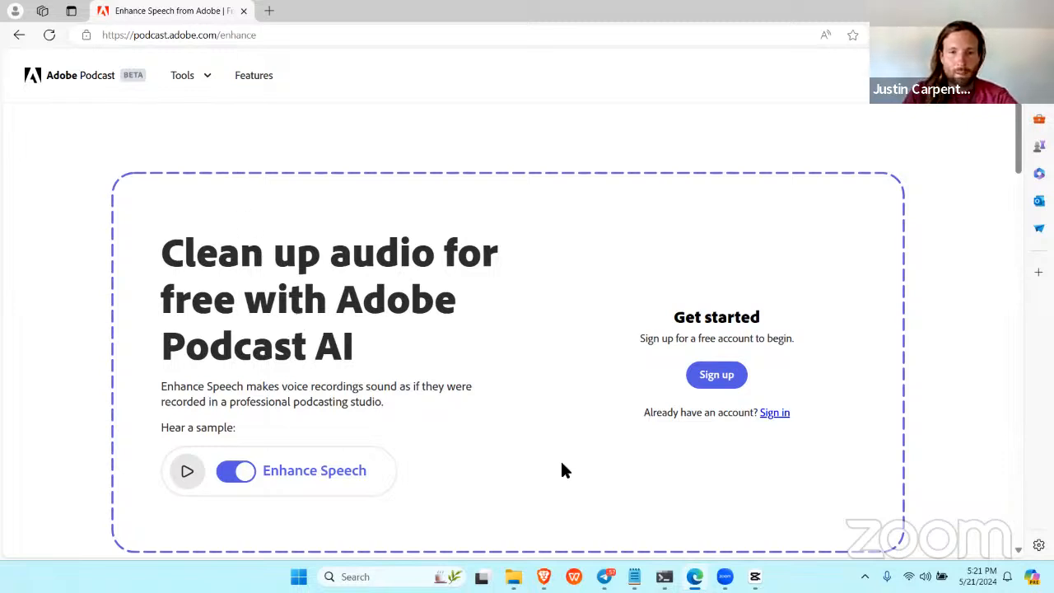
- Check the YouTube Studio live stream page, return to CapCut and review the removed filler words in the transcript
mouse_move(544, 576)
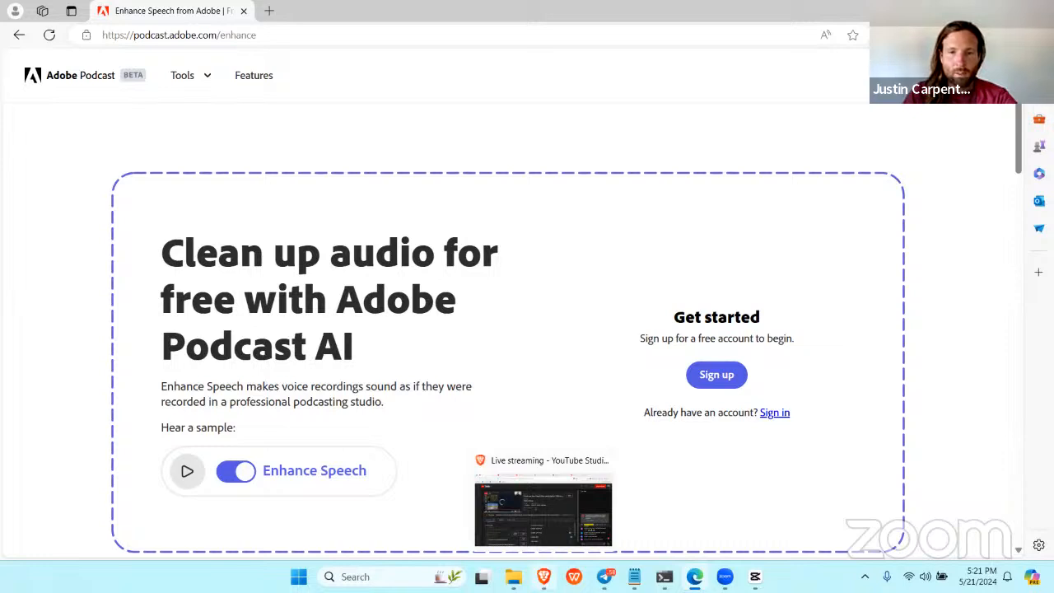
click(544, 511)
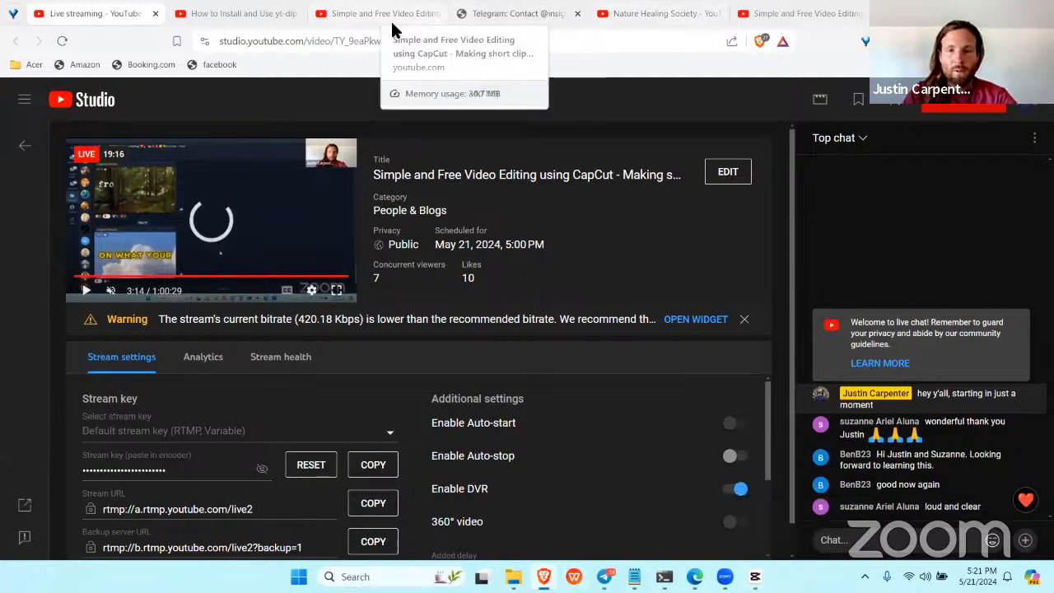
click(695, 576)
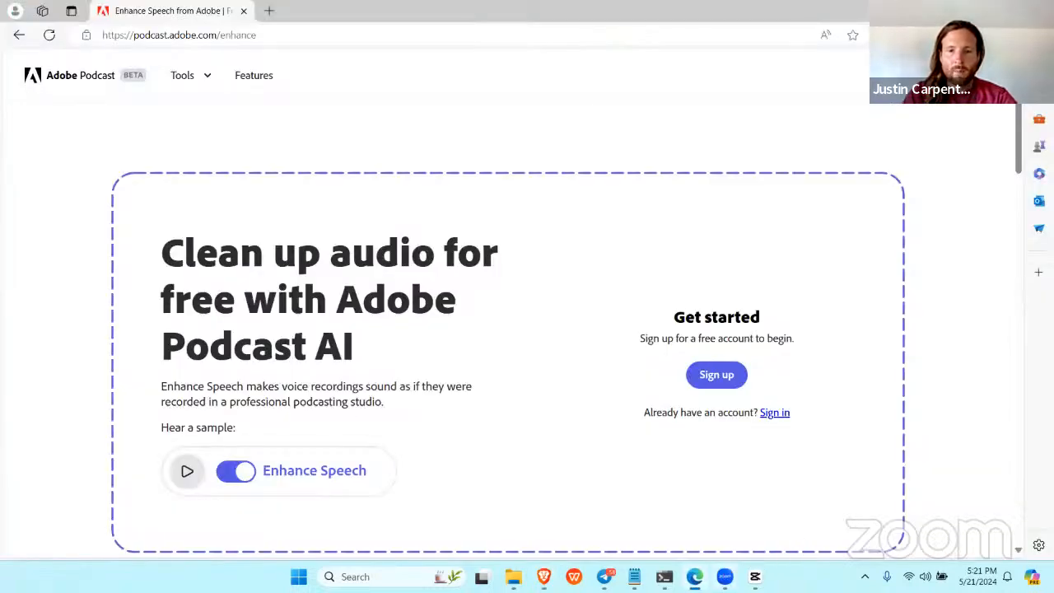
click(755, 577)
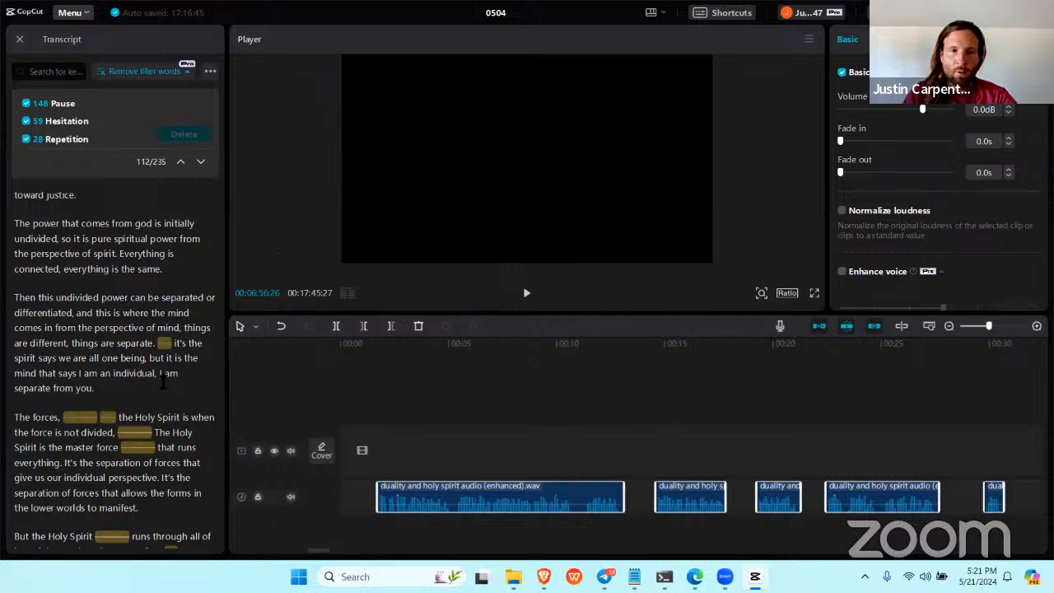
scroll(139, 452, down, 15)
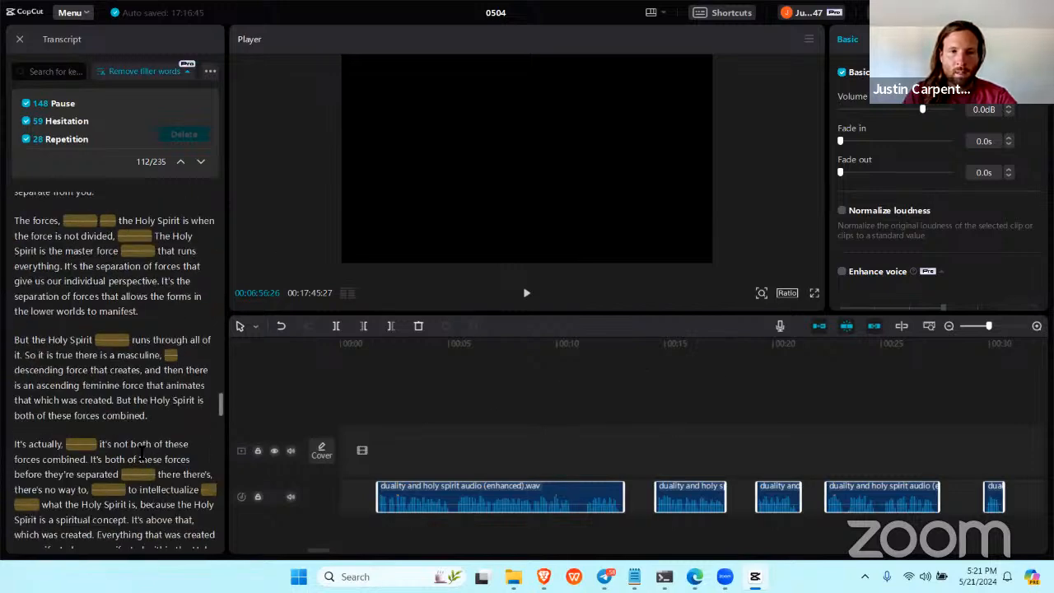
scroll(136, 424, up, 10)
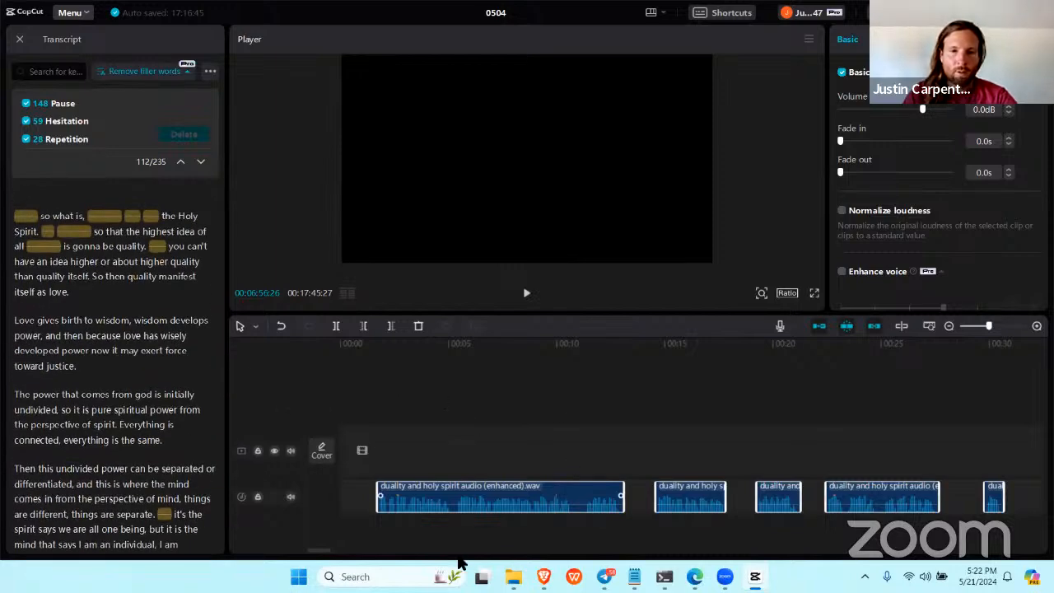
- Try a 2.2 s fade-out on the second-to-last audio clip at the end of the timeline
click(369, 517)
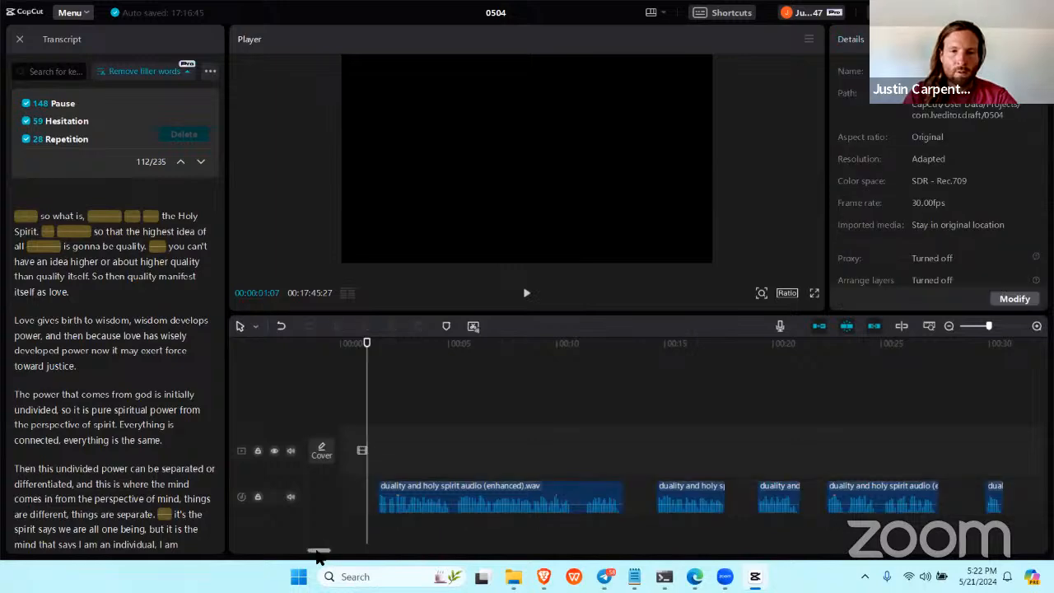
drag(319, 551, 1031, 545)
click(550, 501)
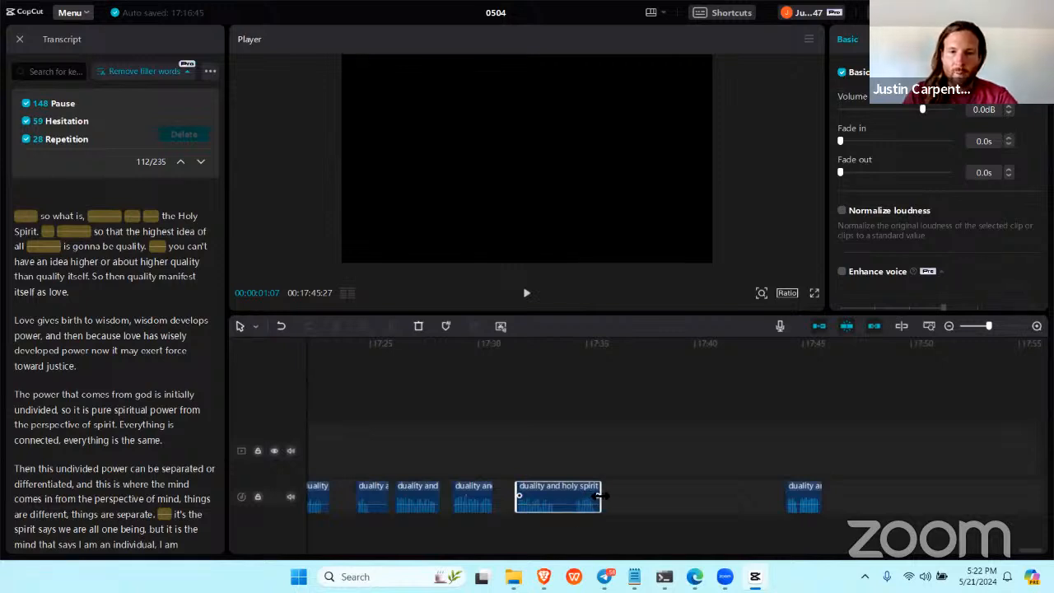
drag(599, 495, 554, 495)
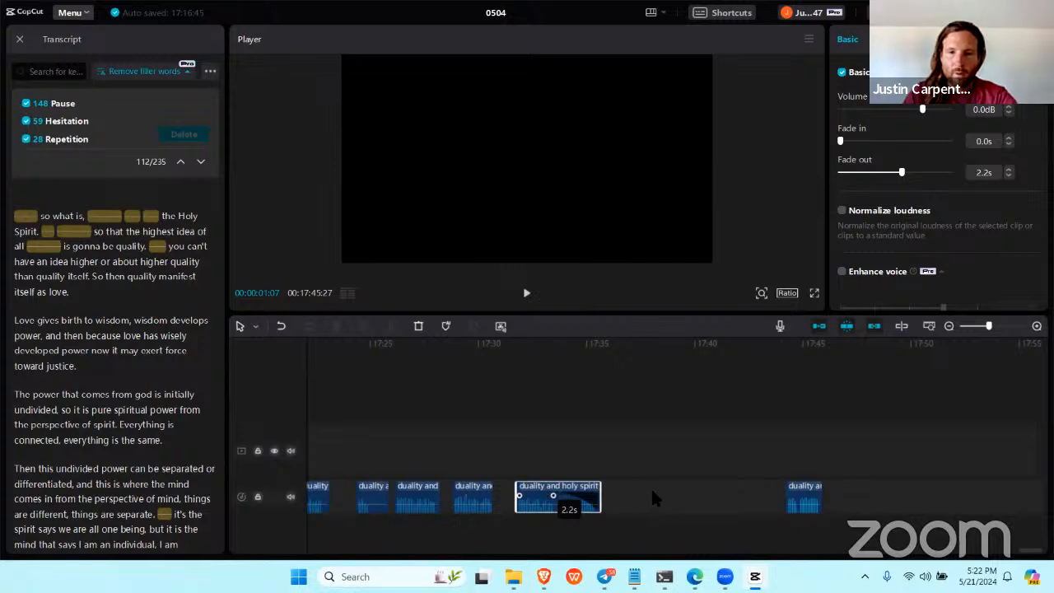
click(635, 452)
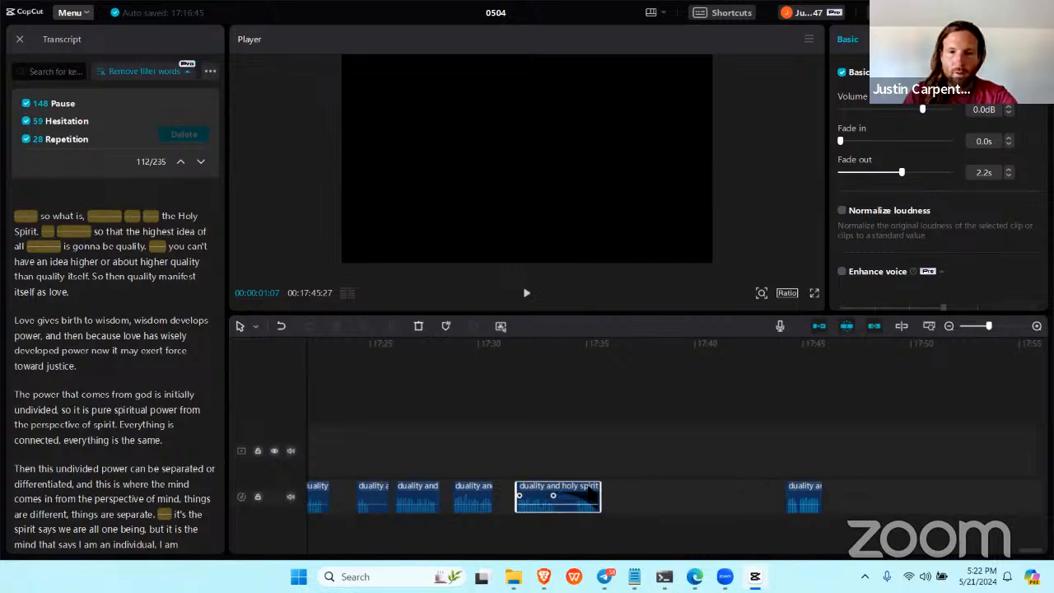
- Undo the fade-out and the filler-word deletion to restore the uncut audio
key(ctrl+z)
key(ctrl+z)
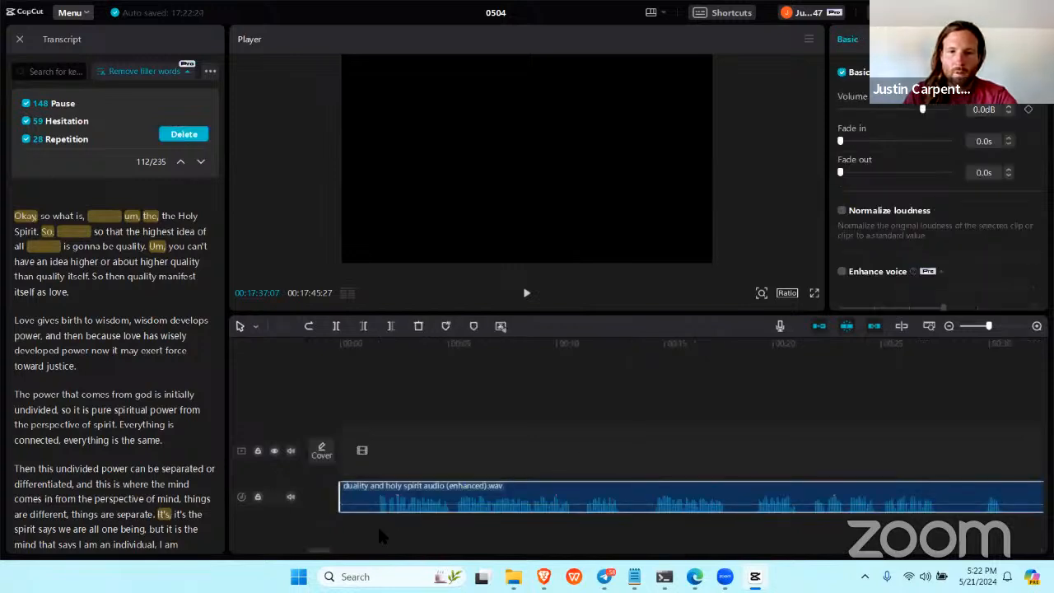
- Locate the end of the topic in the audio and trim the clip's end to about 14:55
drag(324, 552, 949, 412)
click(930, 326)
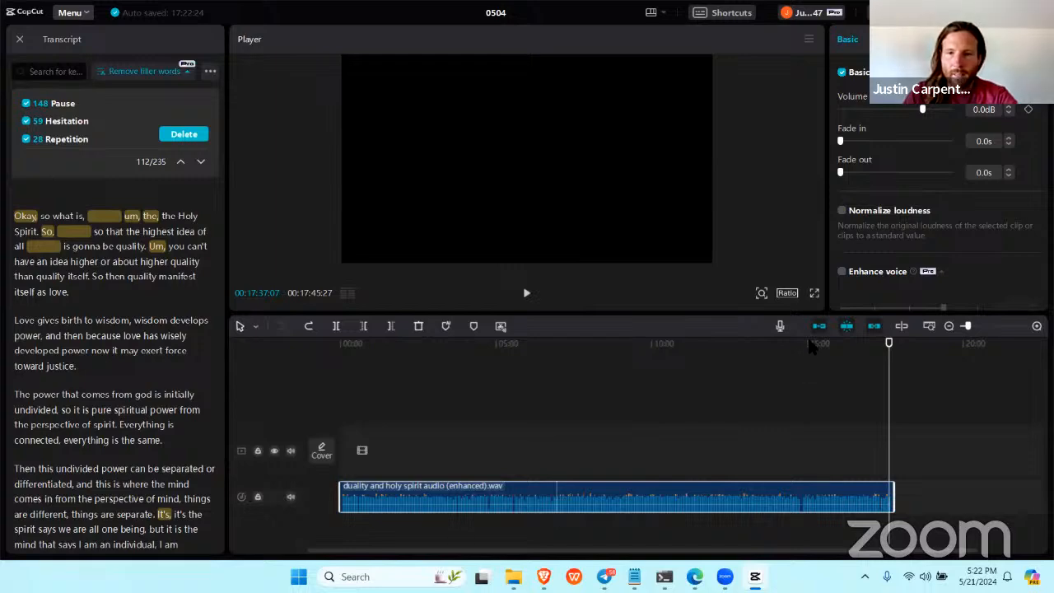
drag(812, 346, 765, 349)
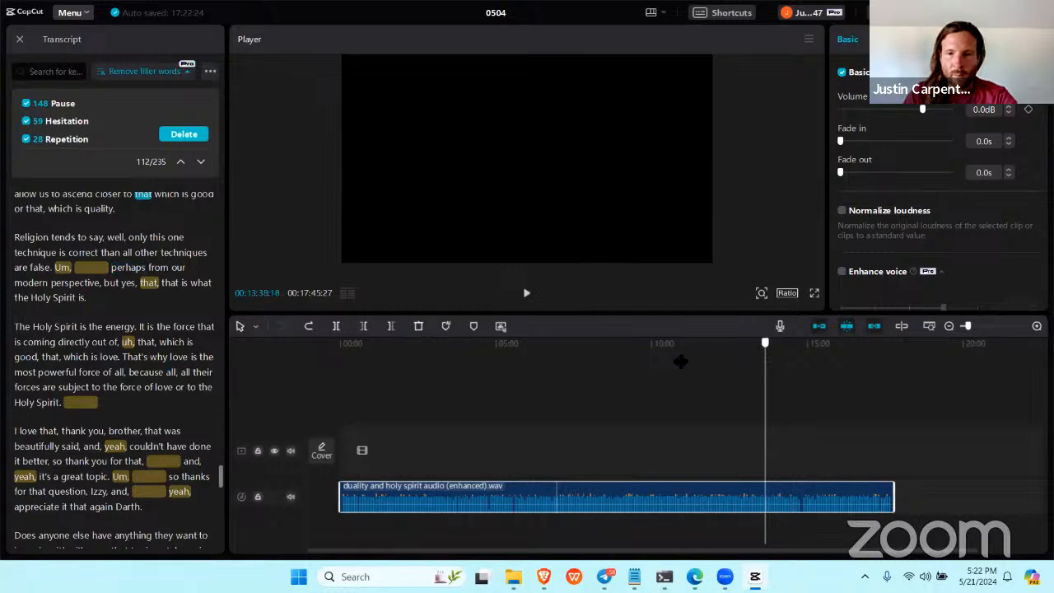
drag(680, 361, 707, 397)
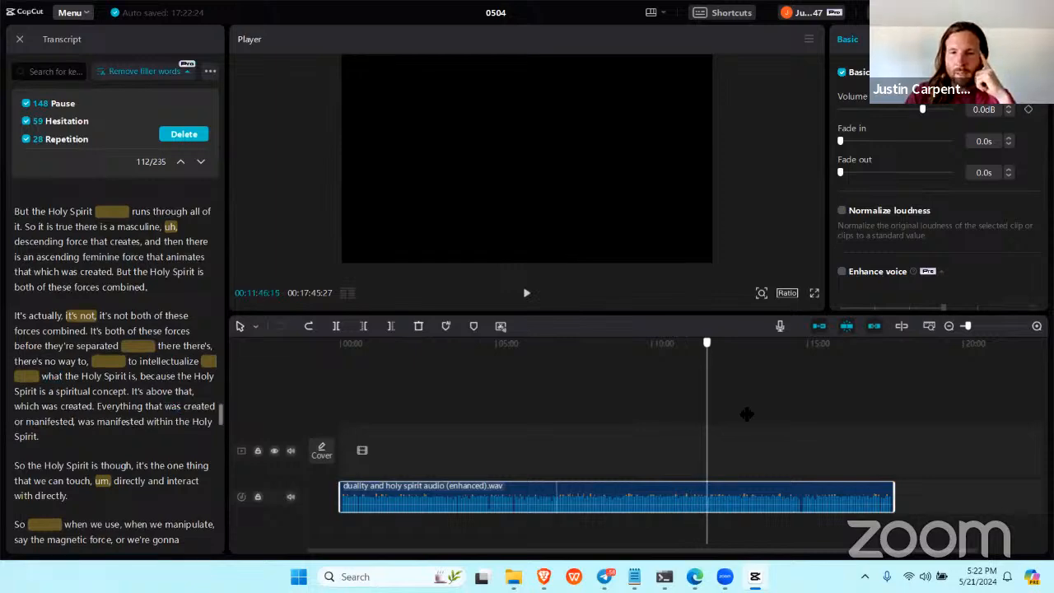
click(797, 425)
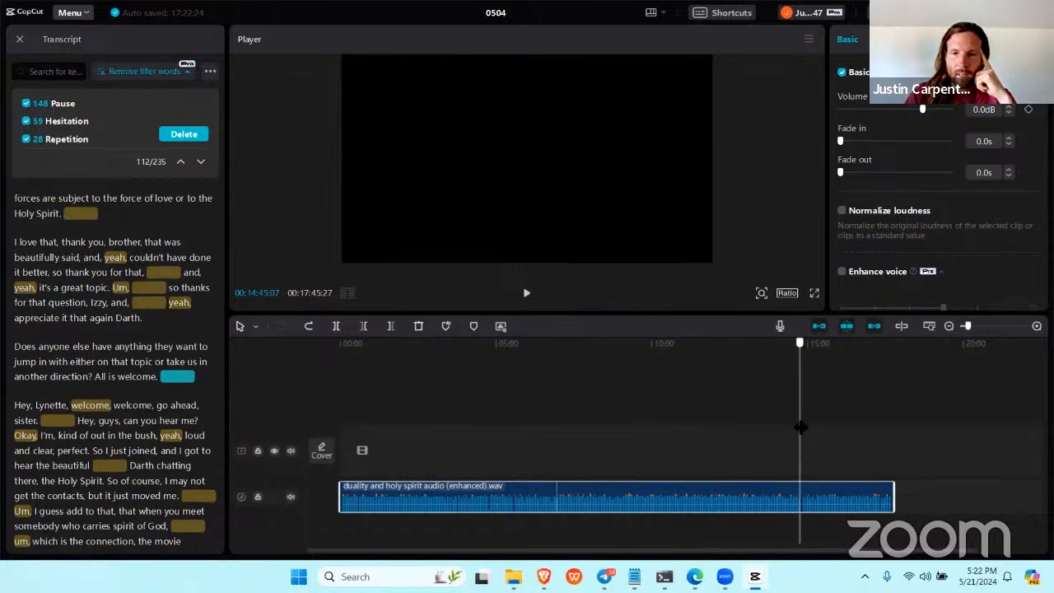
drag(801, 427, 803, 427)
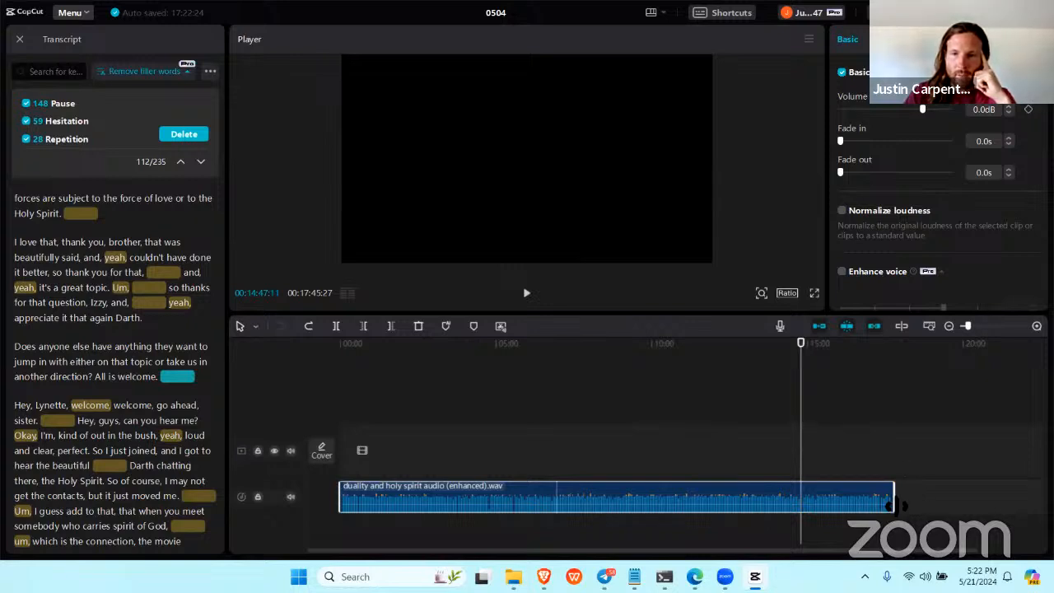
drag(894, 504, 803, 508)
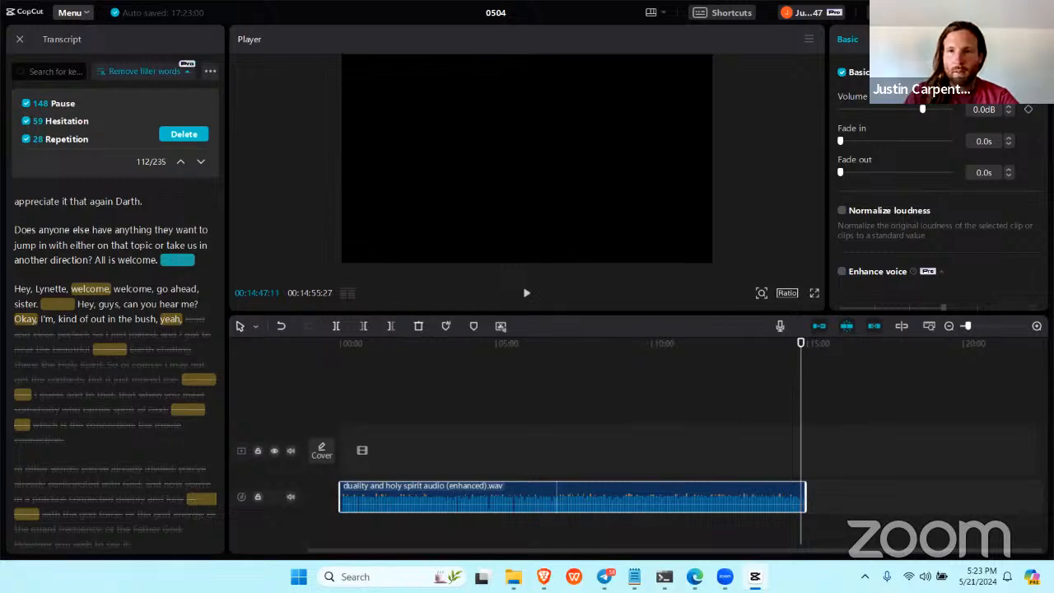
- Set up an audio-only MP3 export with video disabled, review the remaining export options and cancel the export
click(943, 12)
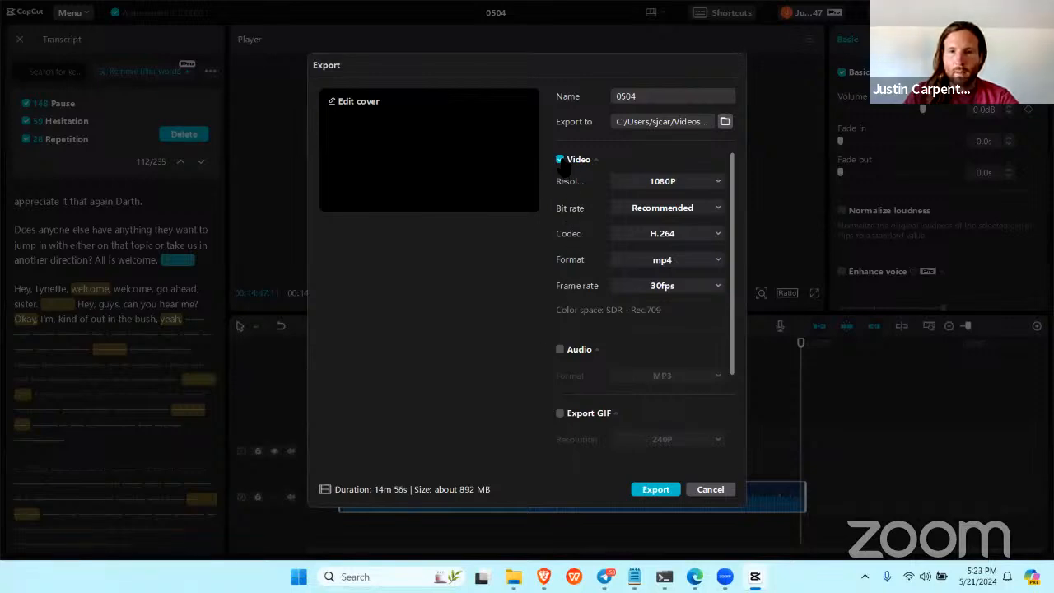
click(560, 160)
click(560, 349)
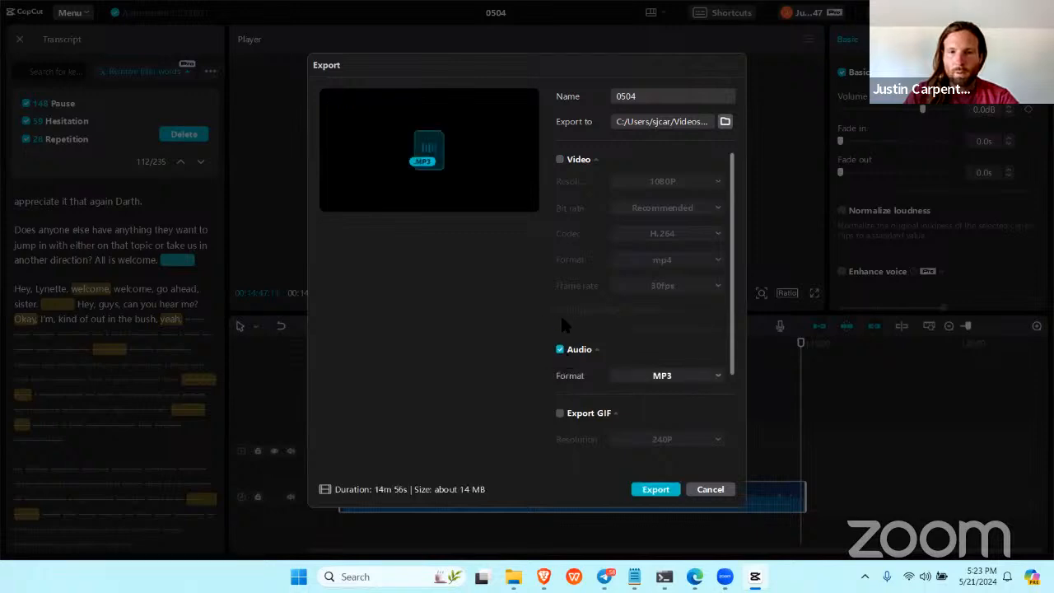
scroll(676, 387, down, 3)
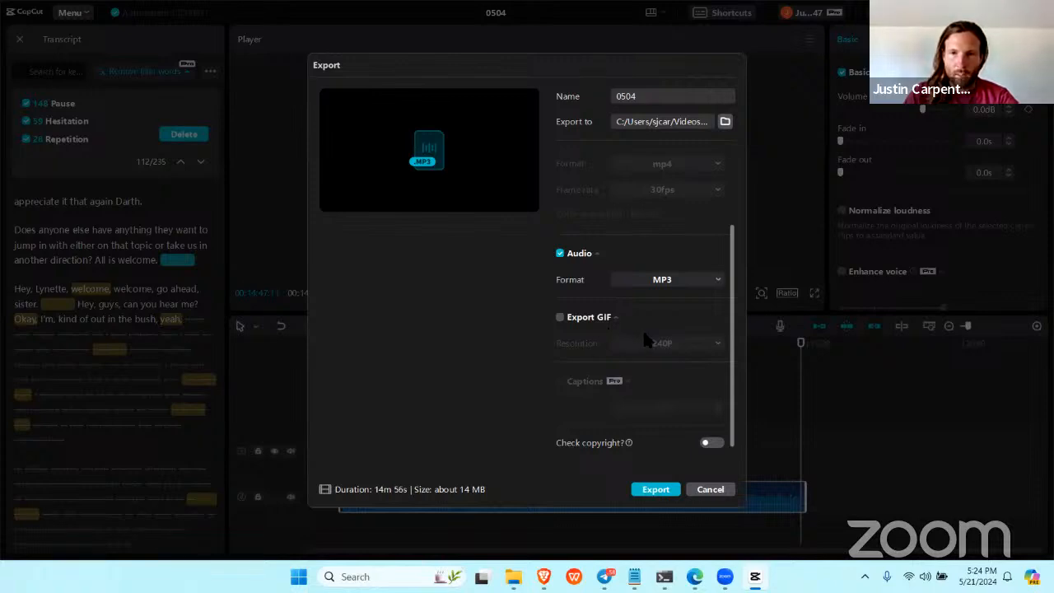
scroll(635, 312, up, 2)
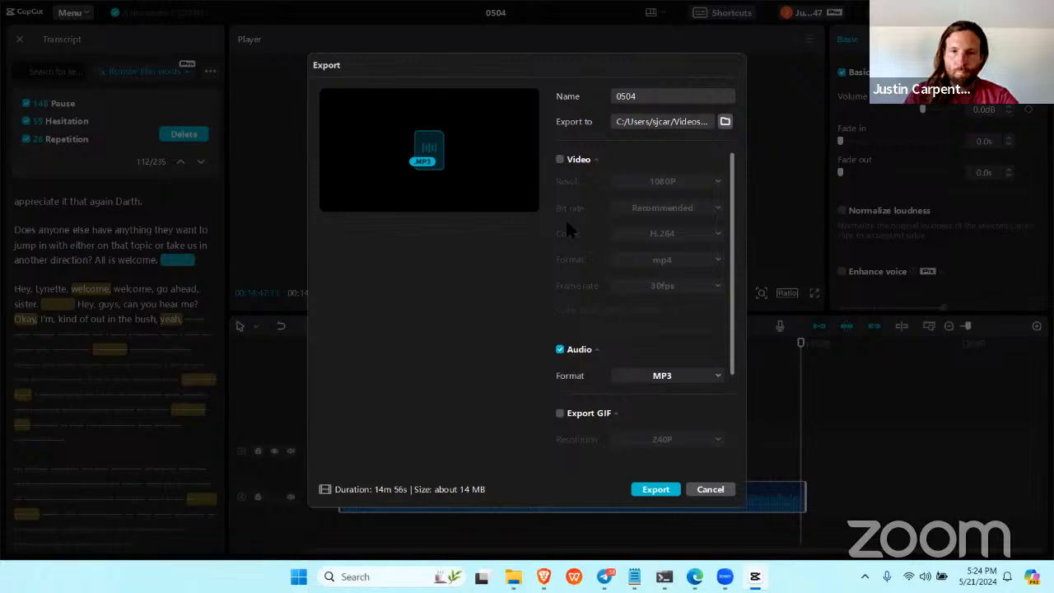
click(712, 489)
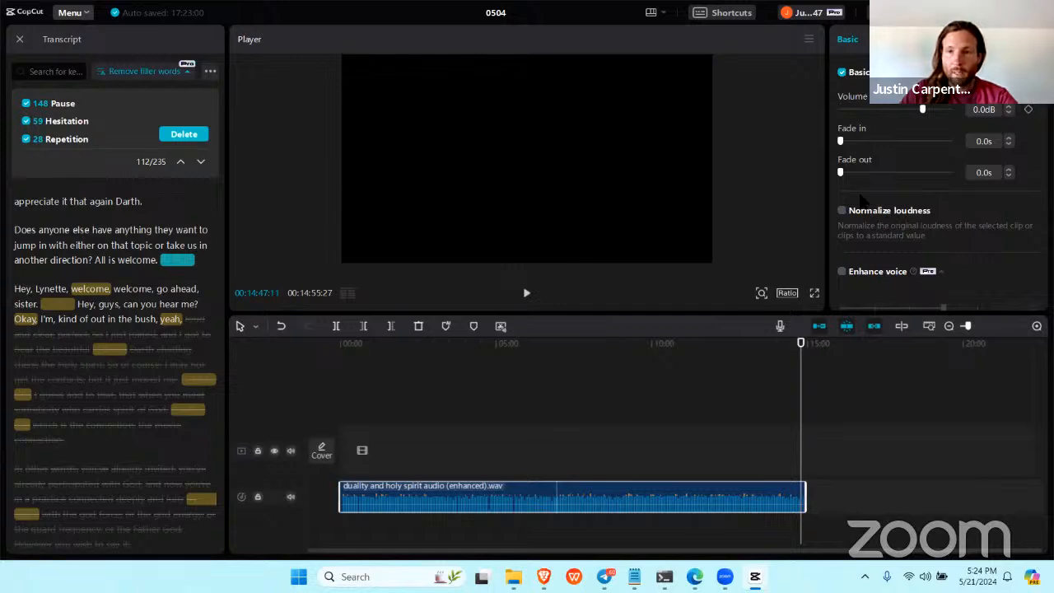
- Review the audio clip's loudness, voice enhancement and translation settings, and close the transcript
scroll(881, 275, down, 1)
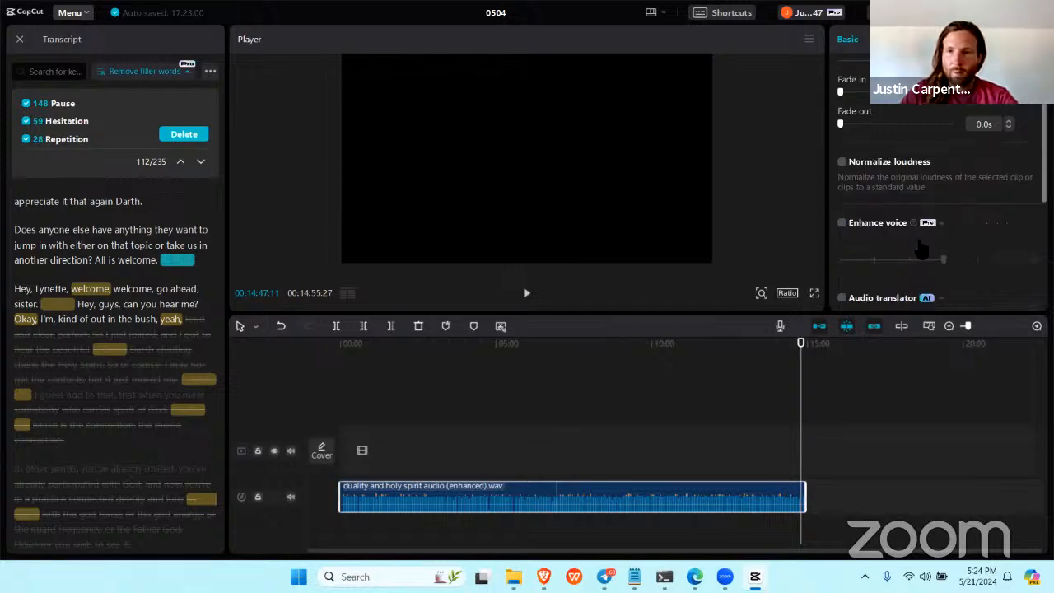
mouse_move(912, 226)
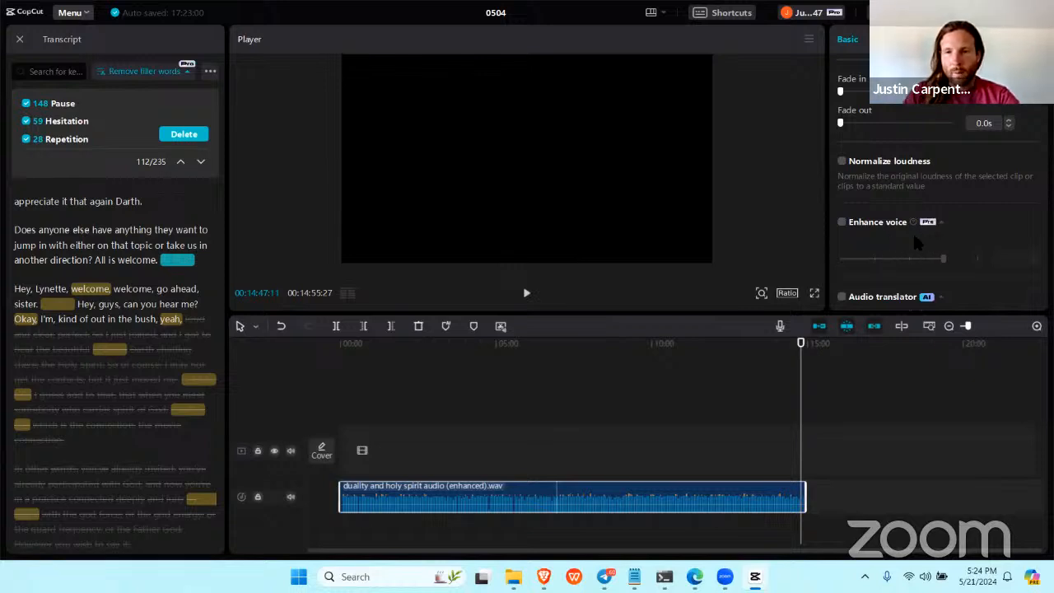
scroll(890, 249, down, 1)
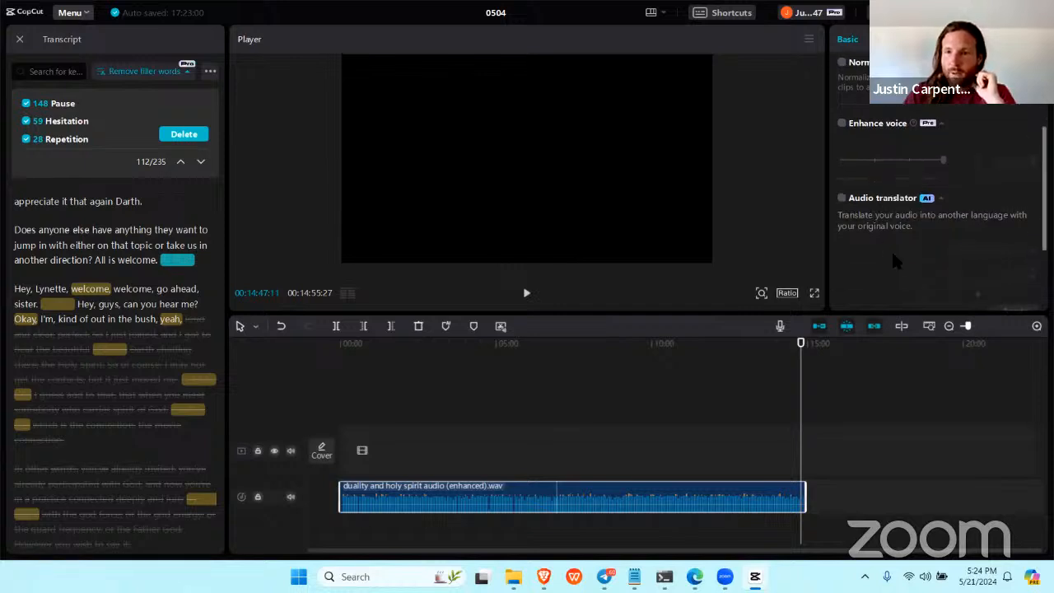
scroll(878, 247, up, 2)
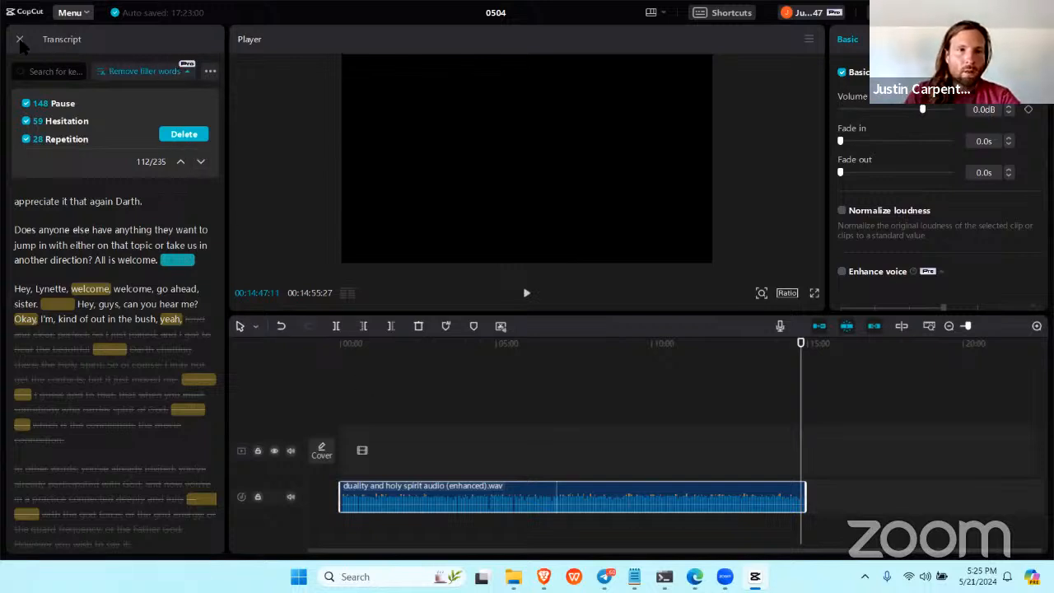
click(20, 40)
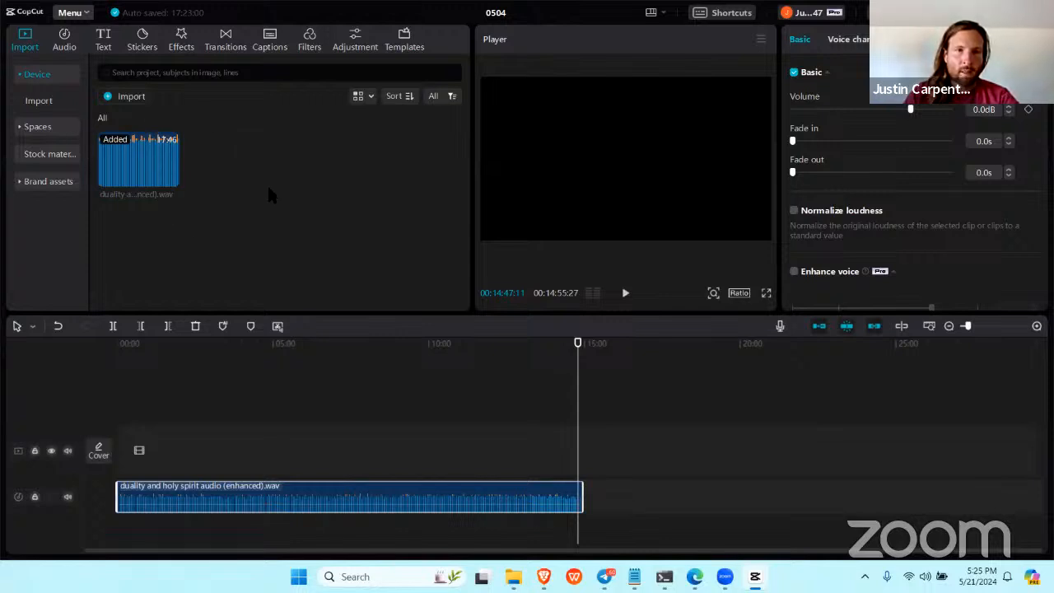
- Import the "centered third eye" image from the Bing AI folder and place it at the start of the main video track
click(125, 96)
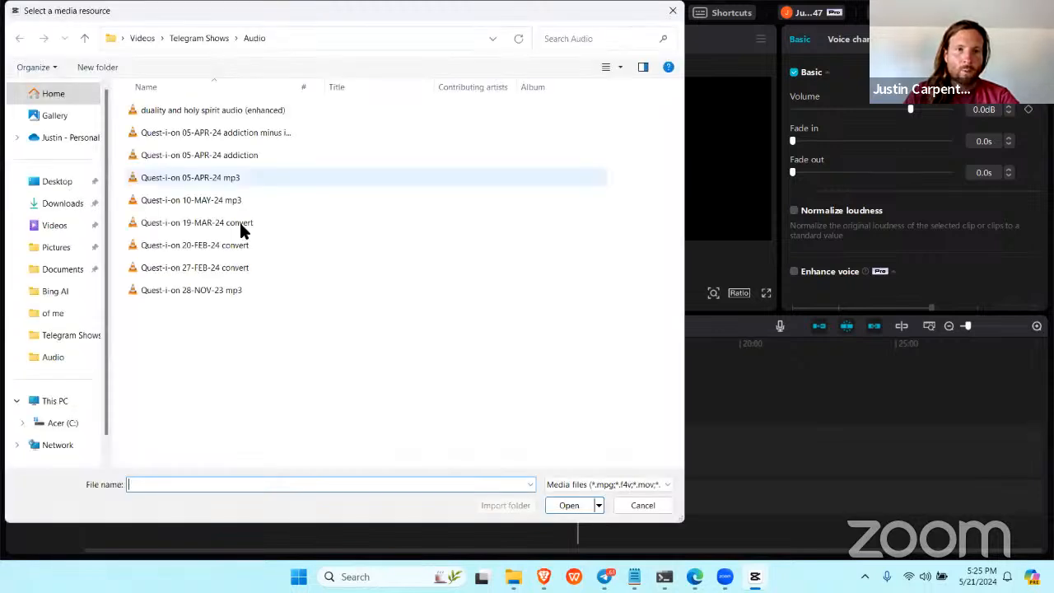
click(62, 291)
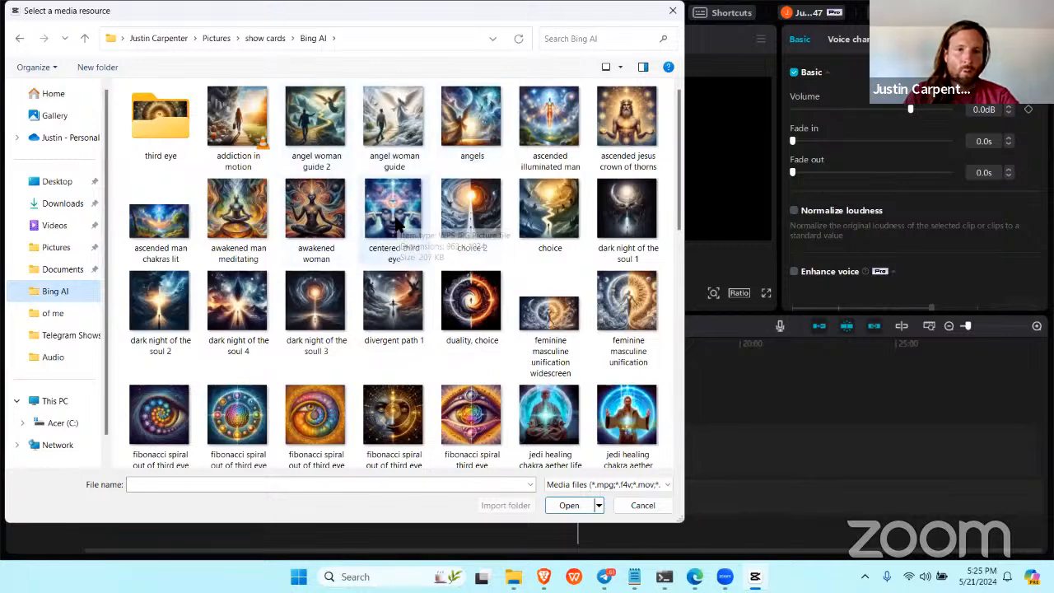
double_click(397, 227)
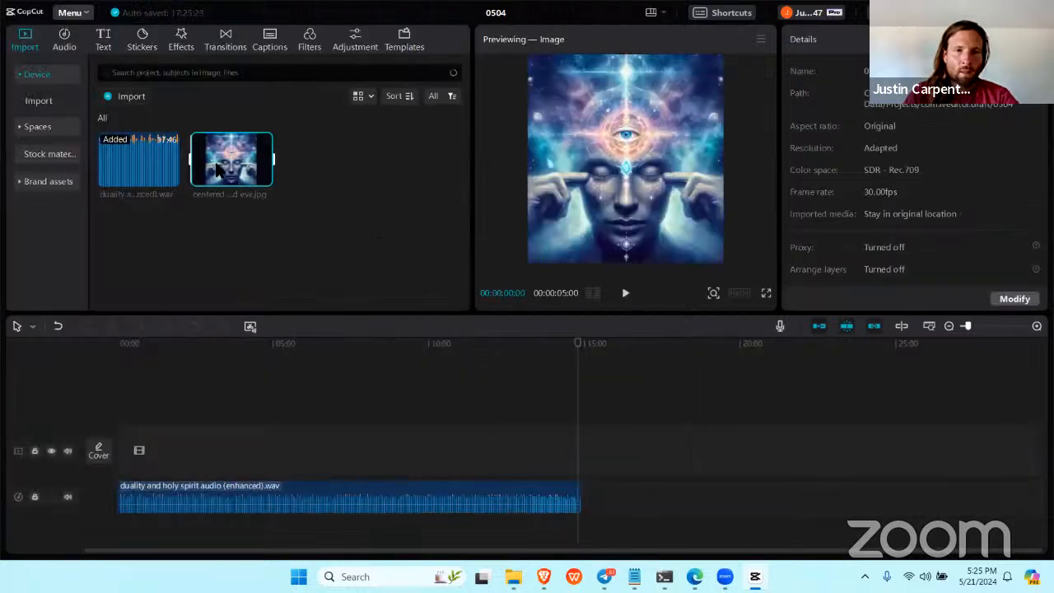
drag(218, 169, 117, 461)
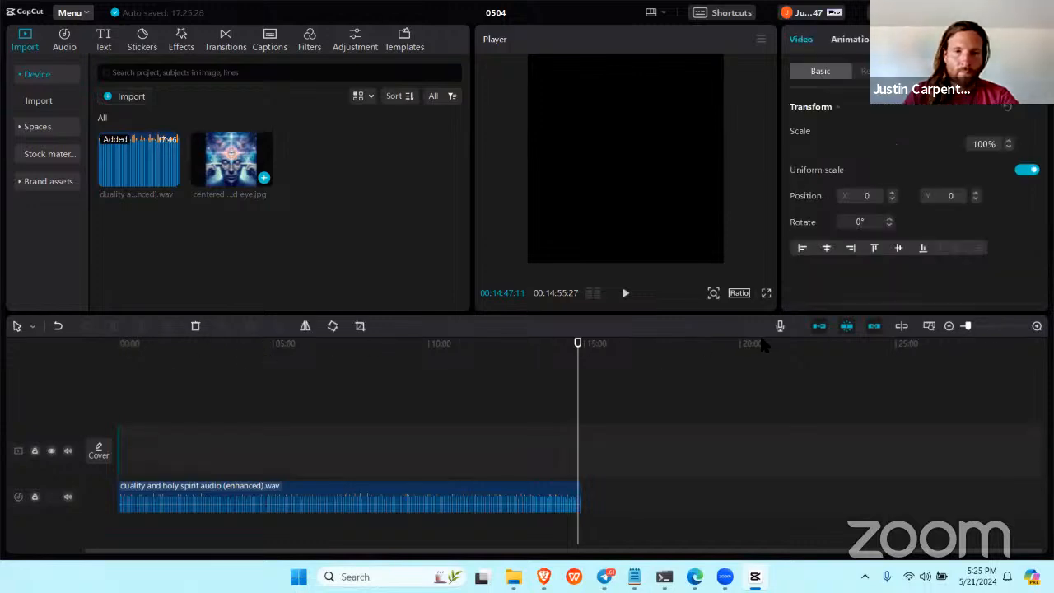
- Extend the third eye image clip on the timeline to a duration of about 3:31
key(Home)
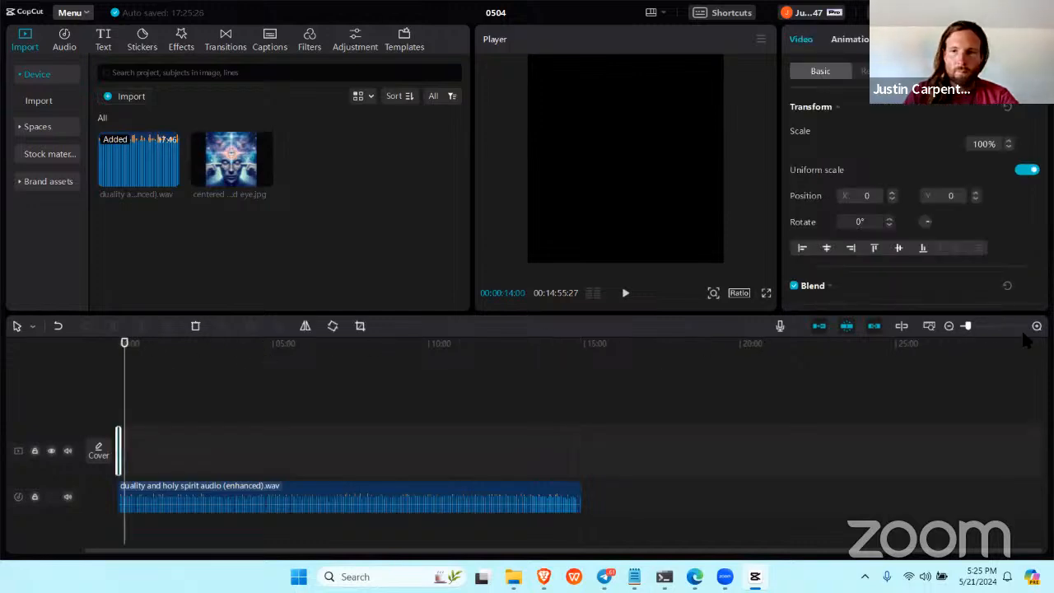
click(1037, 325)
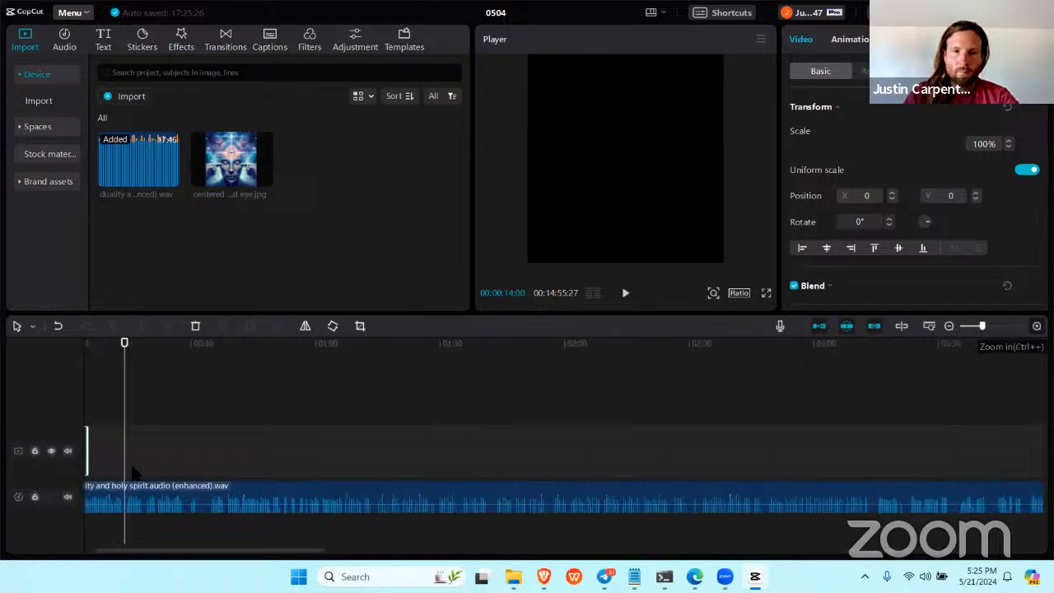
drag(88, 459, 260, 462)
drag(862, 459, 947, 460)
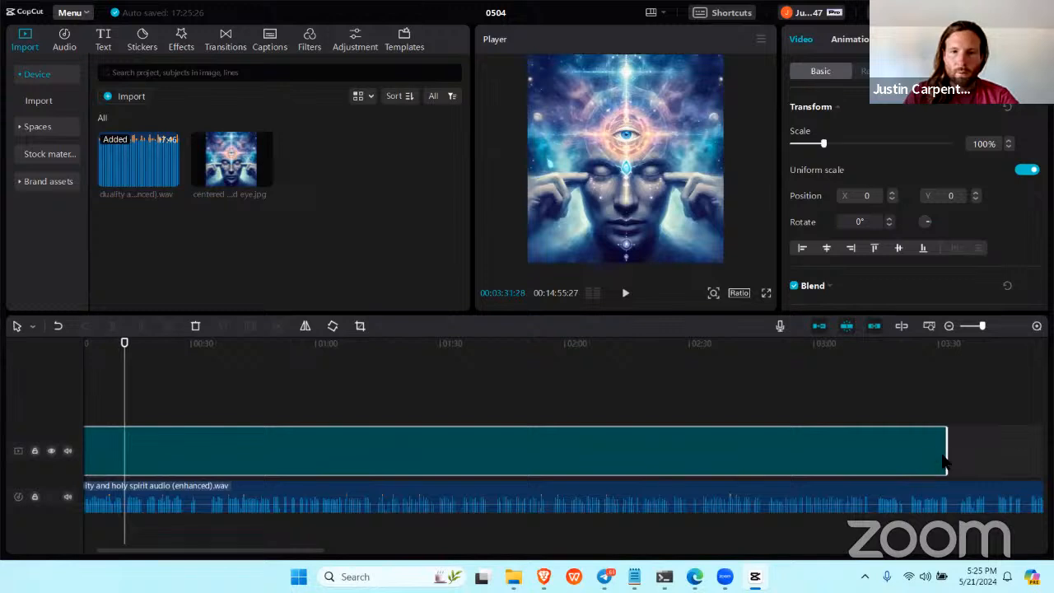
- Play a few seconds of the audio over the still image from about 1:22
click(346, 351)
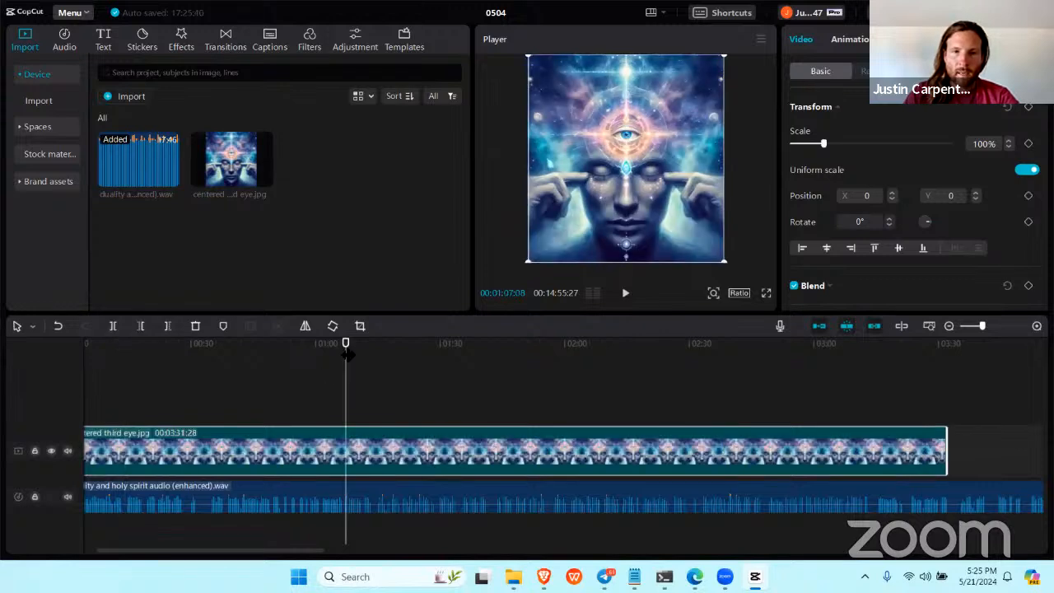
click(406, 350)
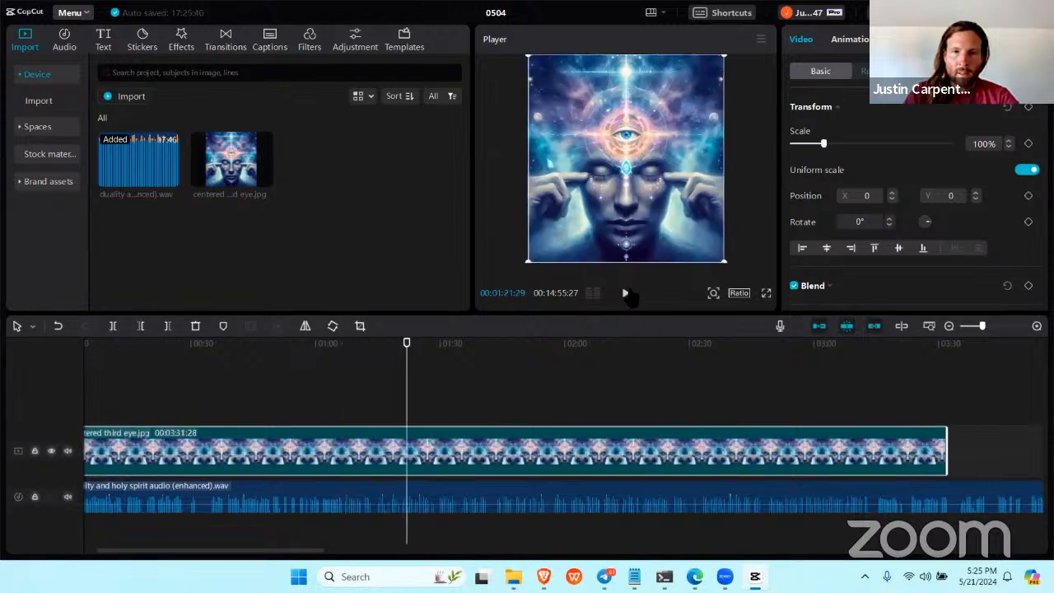
click(625, 292)
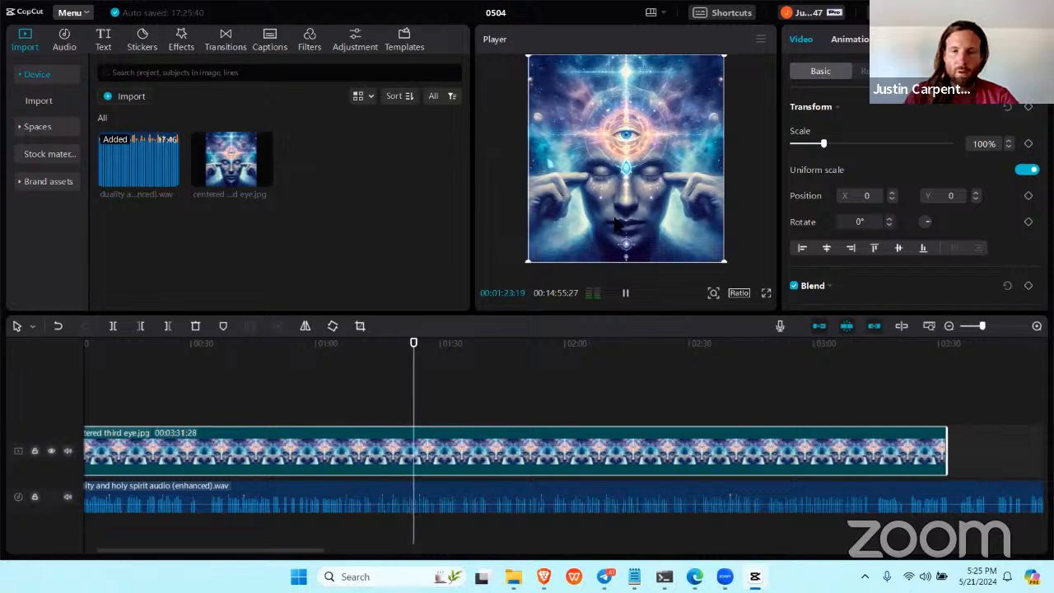
click(627, 295)
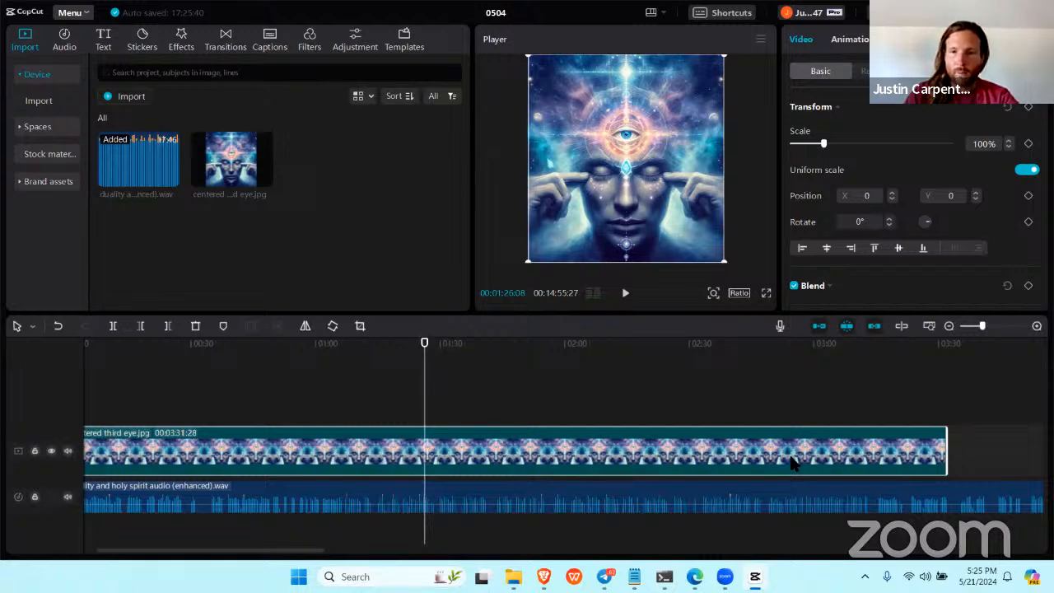
- Browse the entrance animations available for the third eye image clip
click(949, 326)
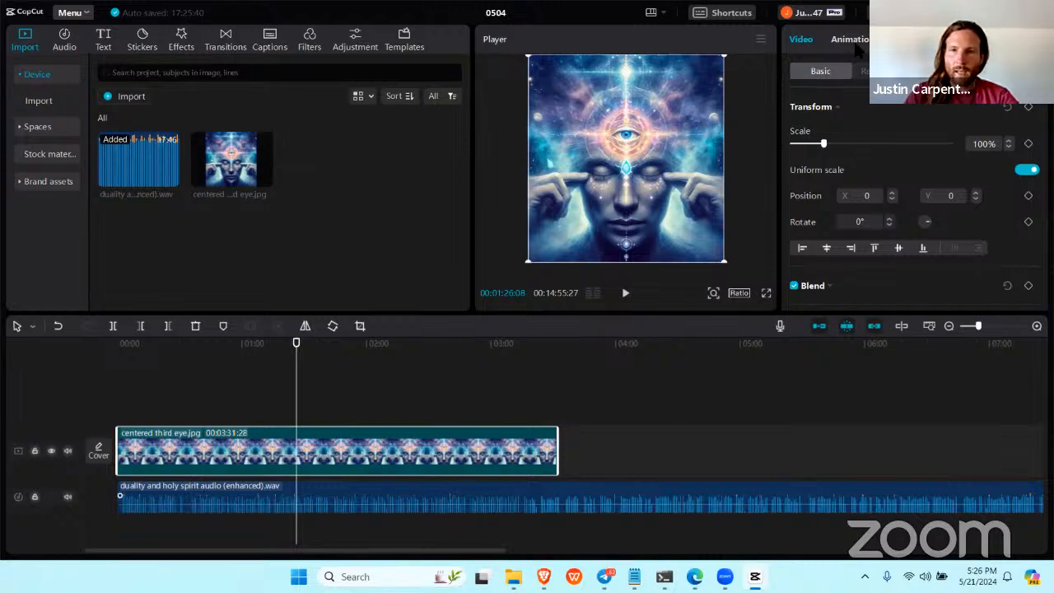
click(852, 40)
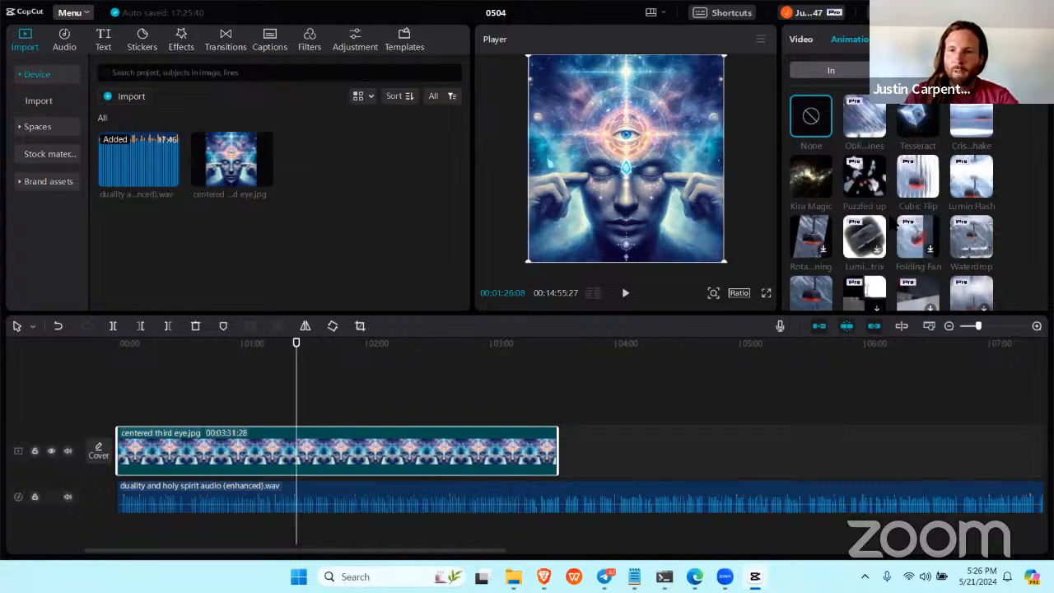
scroll(848, 251, down, 1)
scroll(915, 218, down, 1)
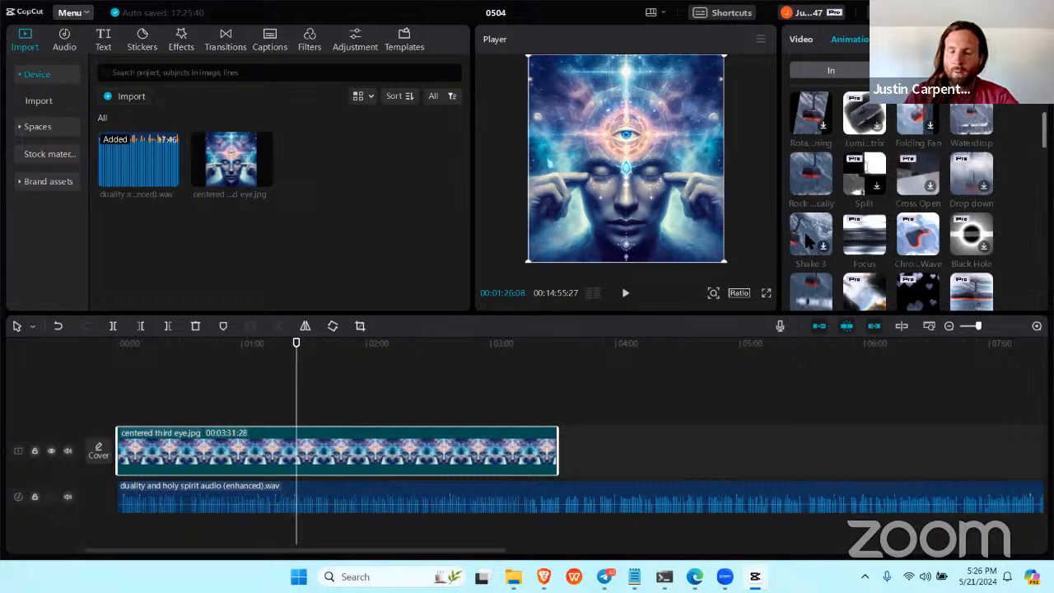
scroll(910, 240, down, 3)
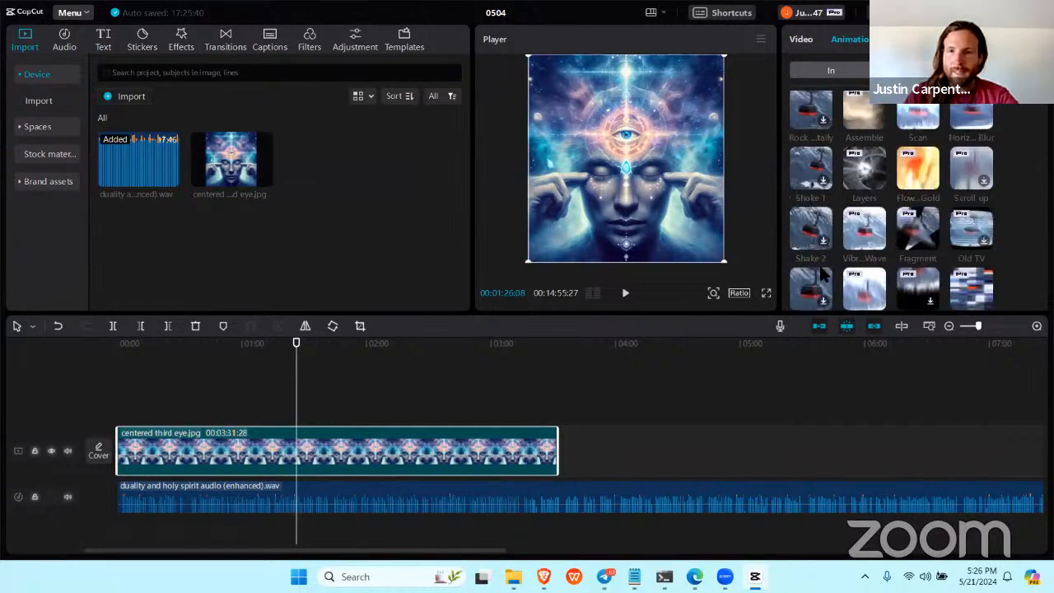
scroll(815, 198, down, 3)
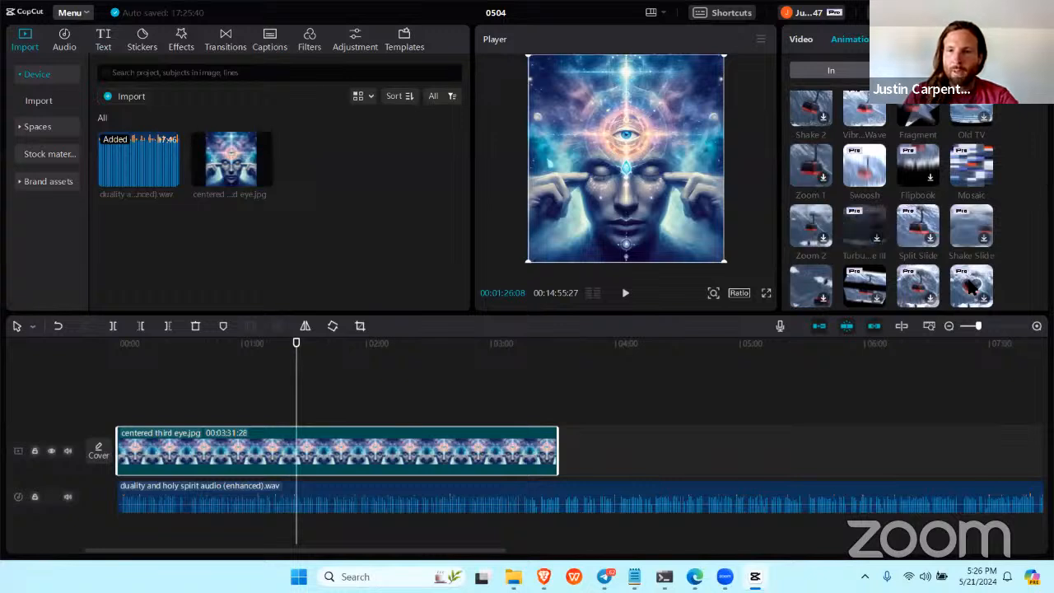
scroll(910, 239, down, 1)
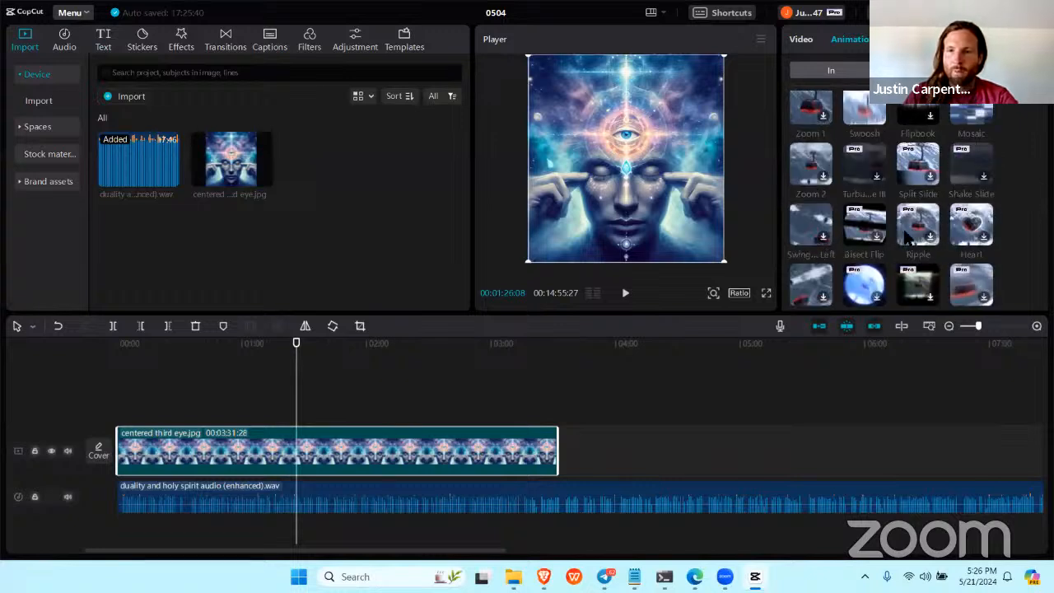
scroll(836, 252, down, 1)
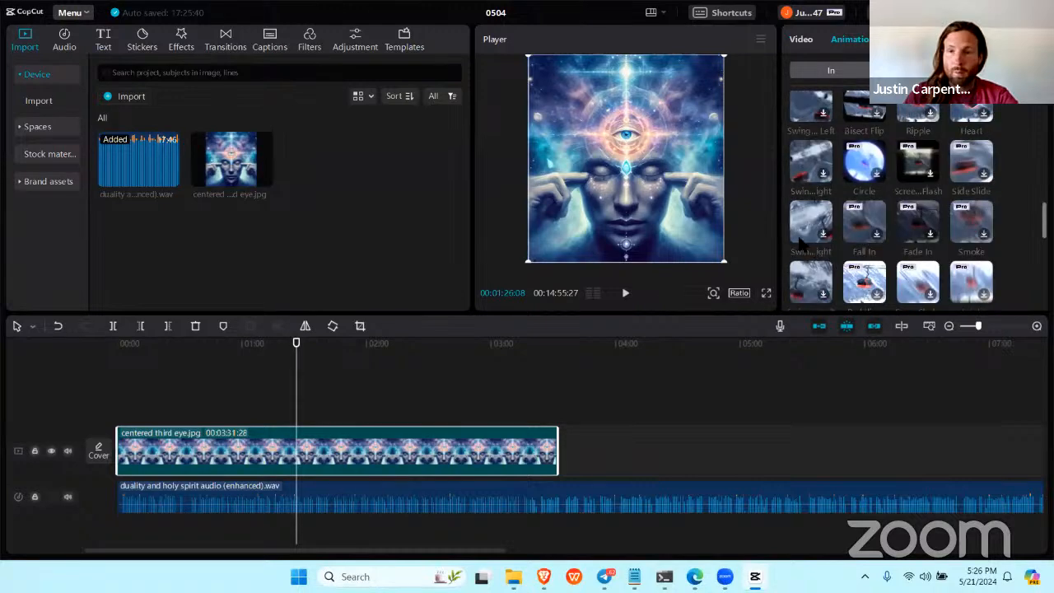
scroll(840, 262, down, 1)
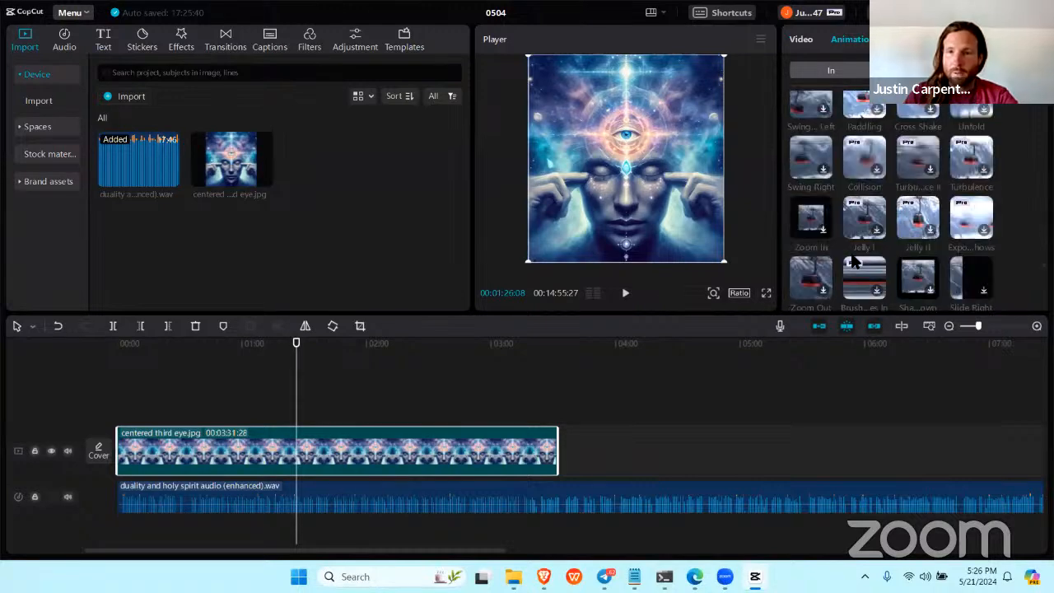
scroll(853, 262, up, 5)
scroll(866, 237, up, 2)
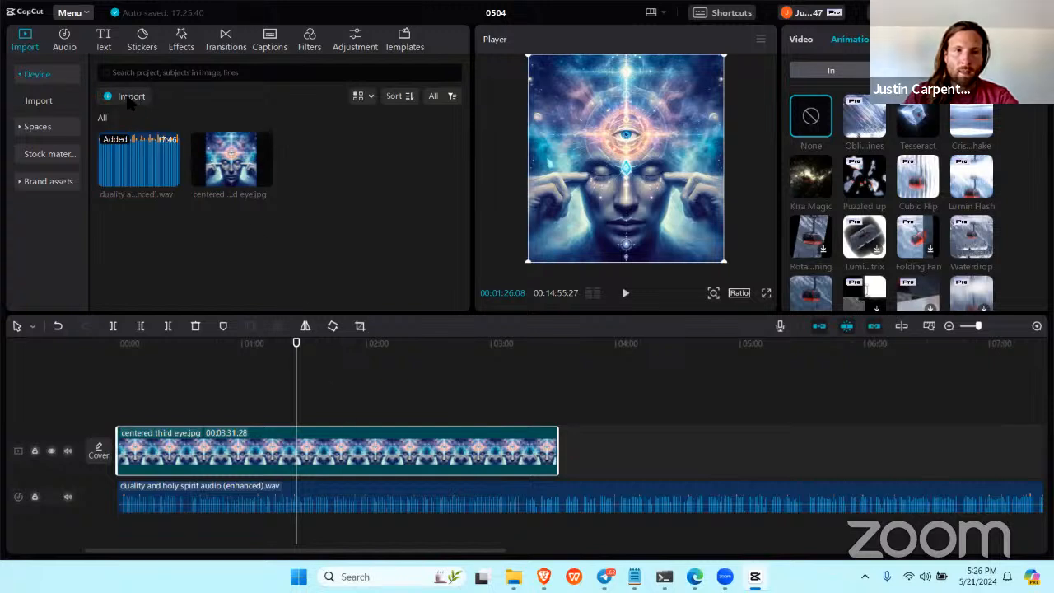
- Import the "HAPPY Relaxing Morning Music" 528Hz video from the Videos folder into the project
click(420, 200)
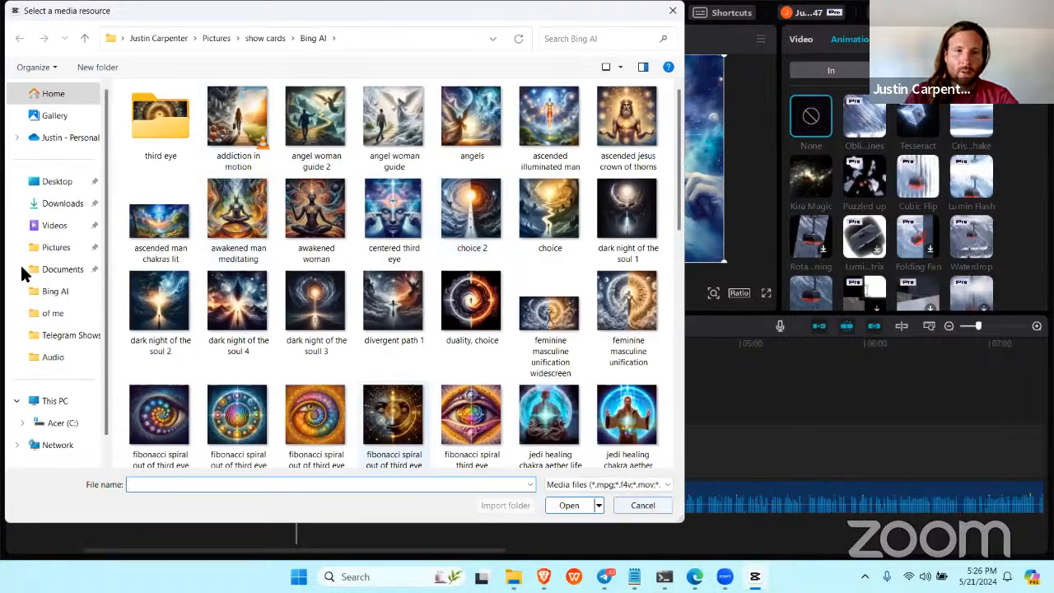
click(55, 225)
scroll(532, 351, down, 3)
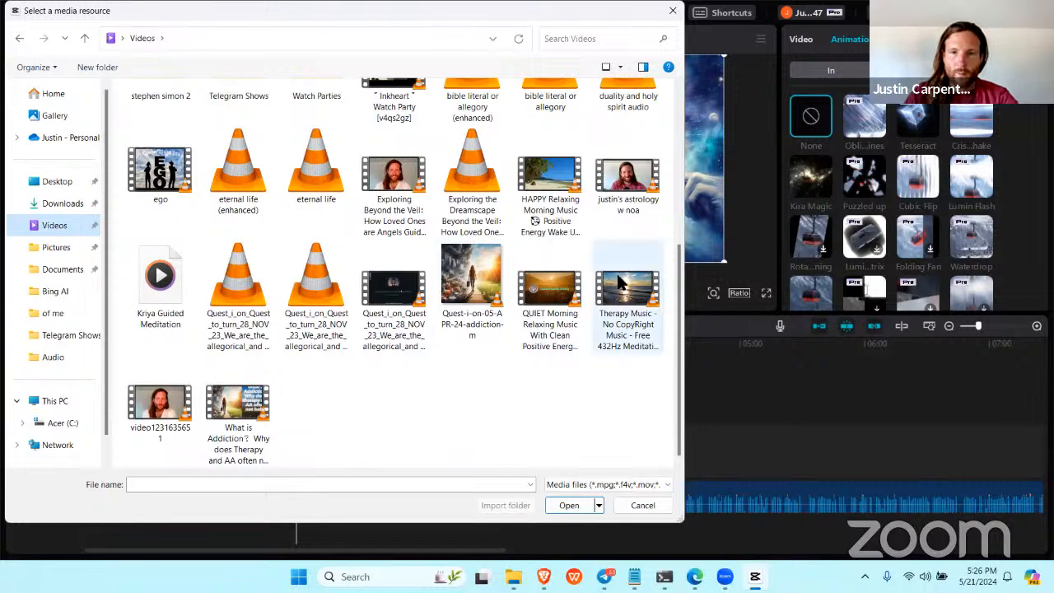
double_click(559, 191)
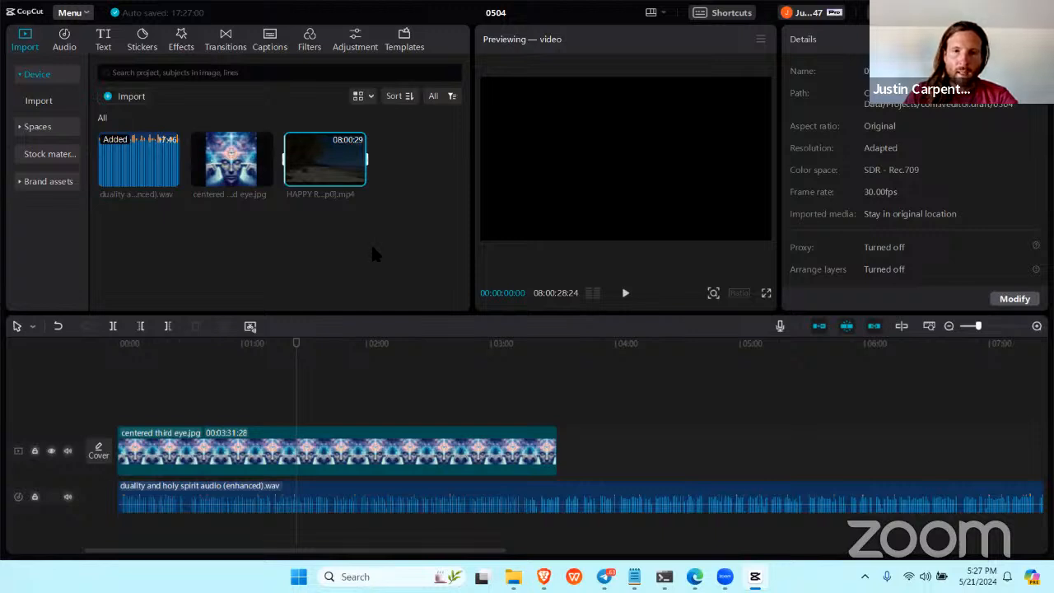
- Place the relaxing music video at the start of the main track and delete the third eye image clip from the timeline
drag(353, 176, 262, 457)
click(439, 434)
key(Delete)
click(346, 429)
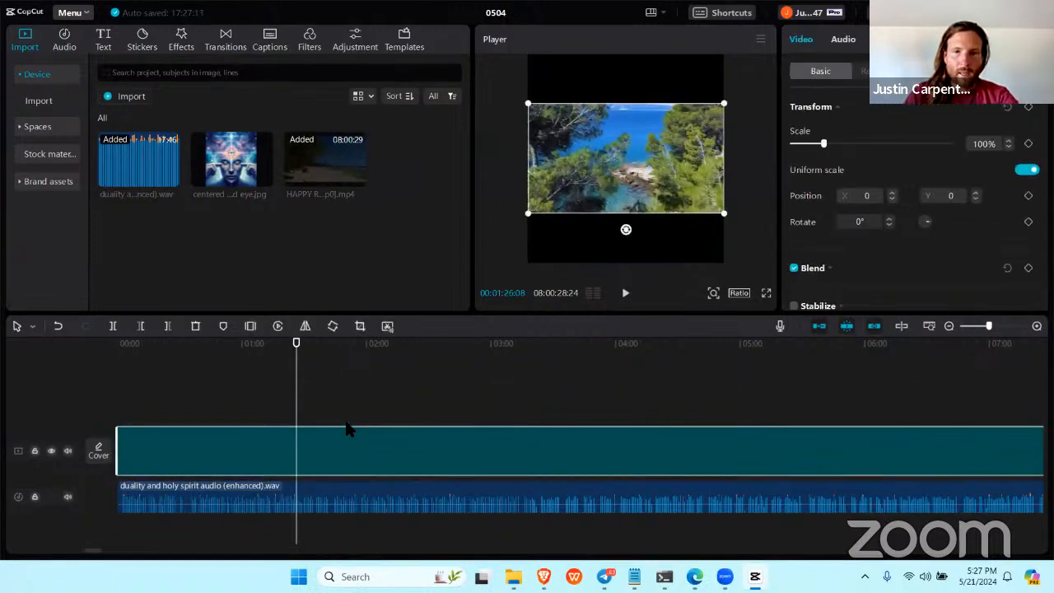
- Set the project's aspect ratio to 16:9 and check the framing at about 3:48
click(528, 355)
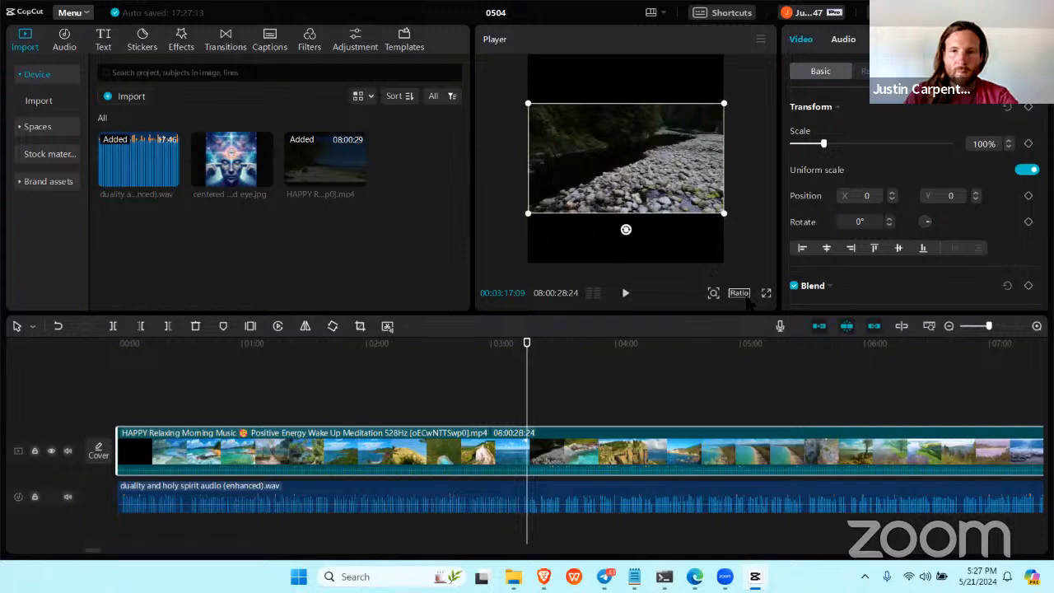
click(739, 293)
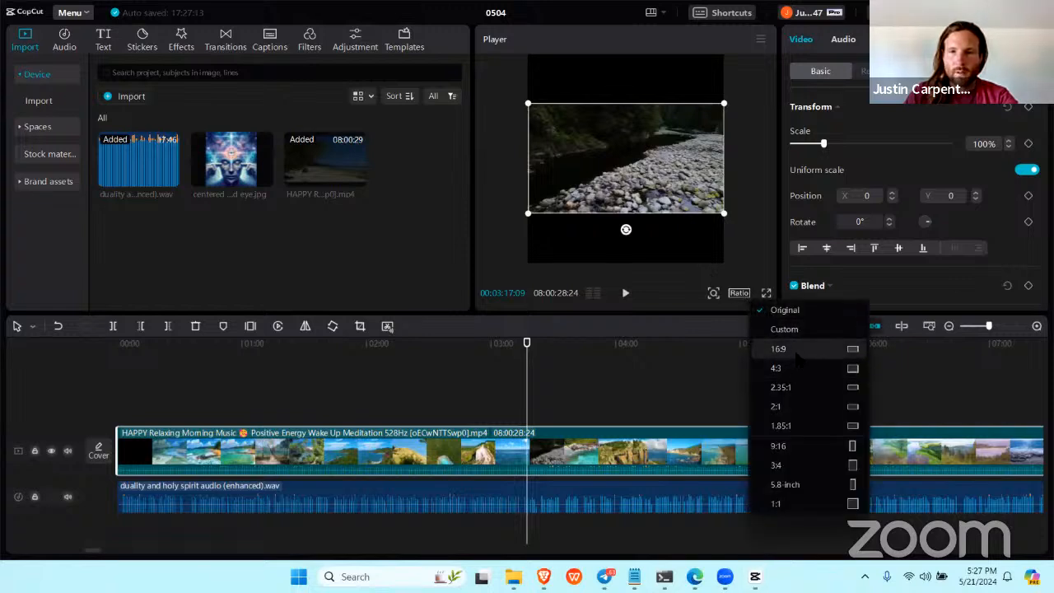
click(798, 352)
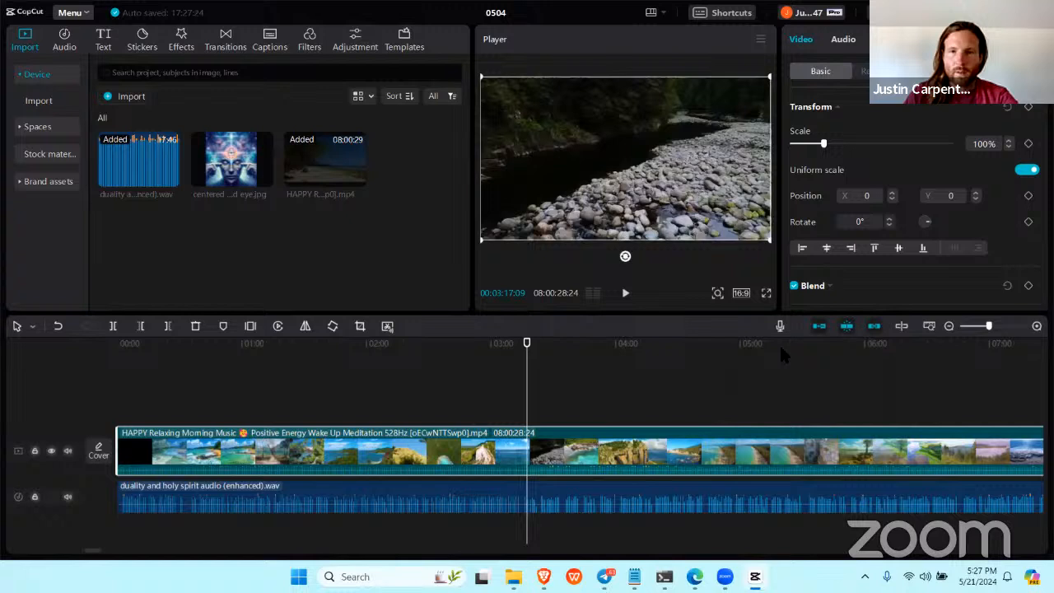
click(588, 345)
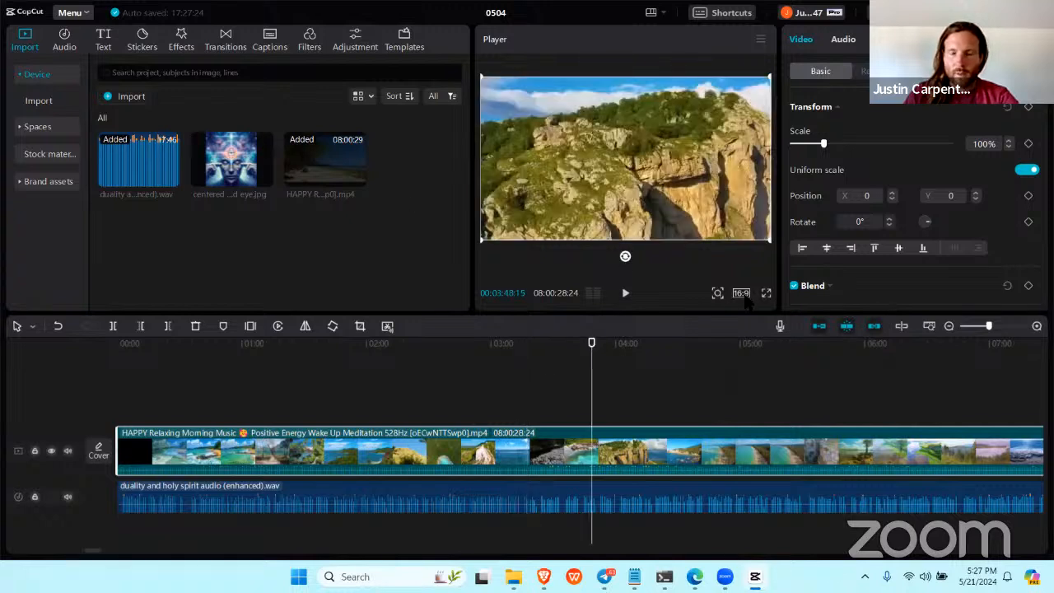
- Try the 9:16 aspect ratio for the project and switch back to 16:9
click(742, 294)
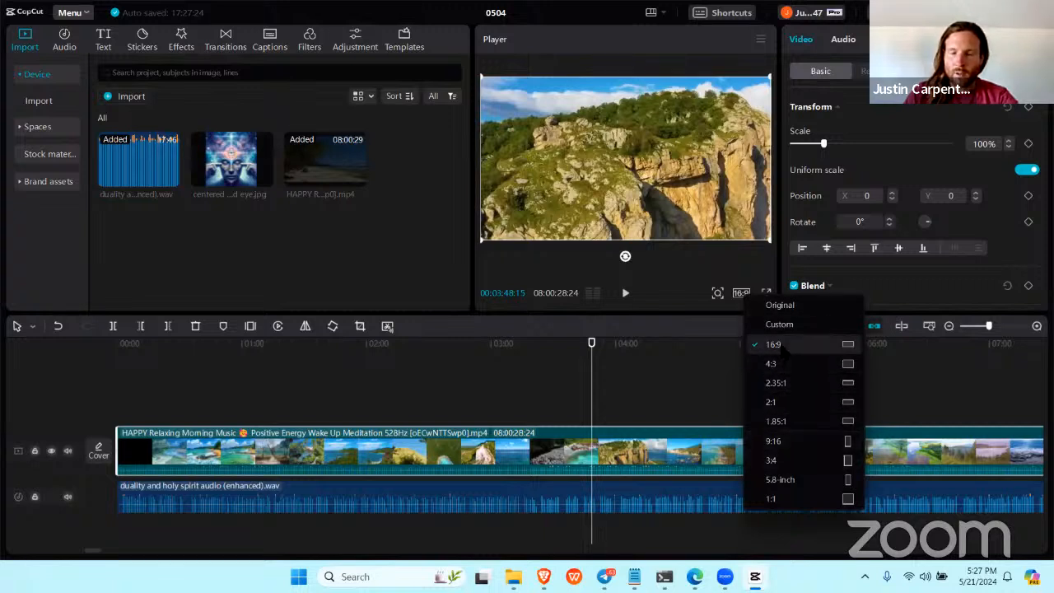
click(783, 442)
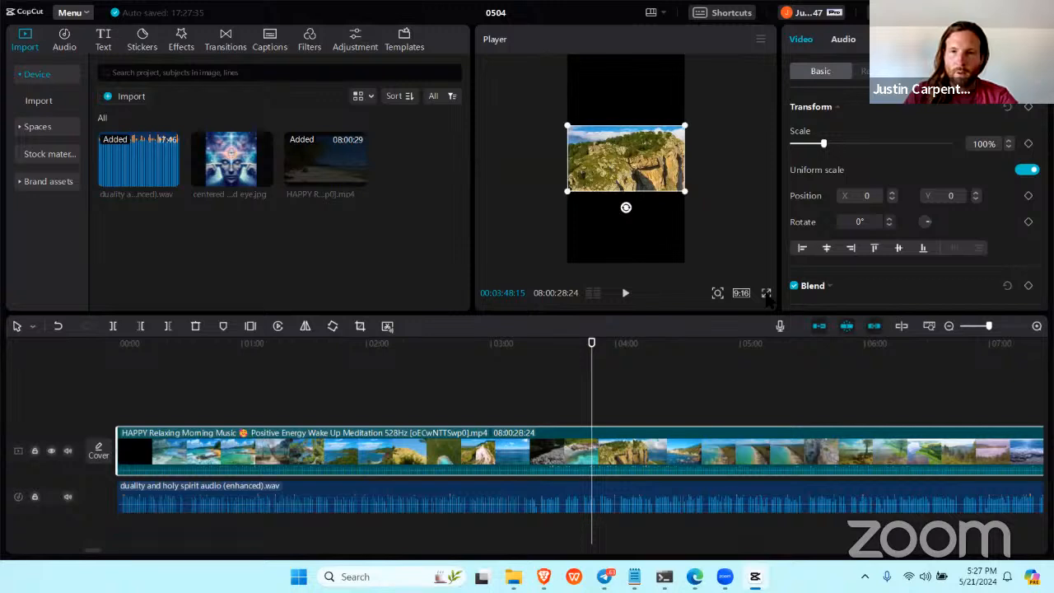
click(741, 293)
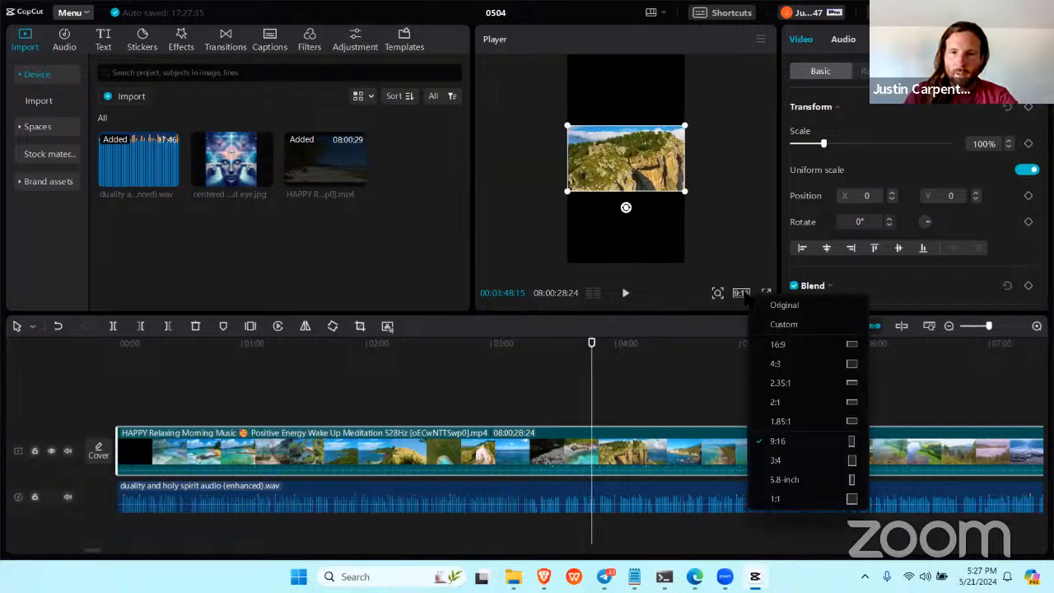
click(777, 344)
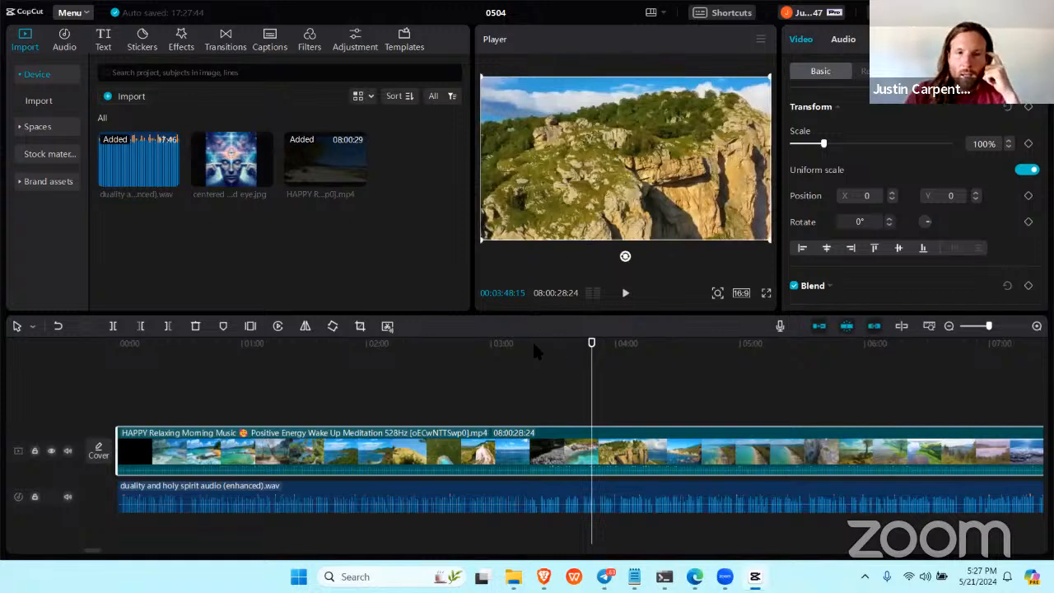
- Skim the nature video between about 4:26 and 5:06 and play it with the show audio
click(669, 341)
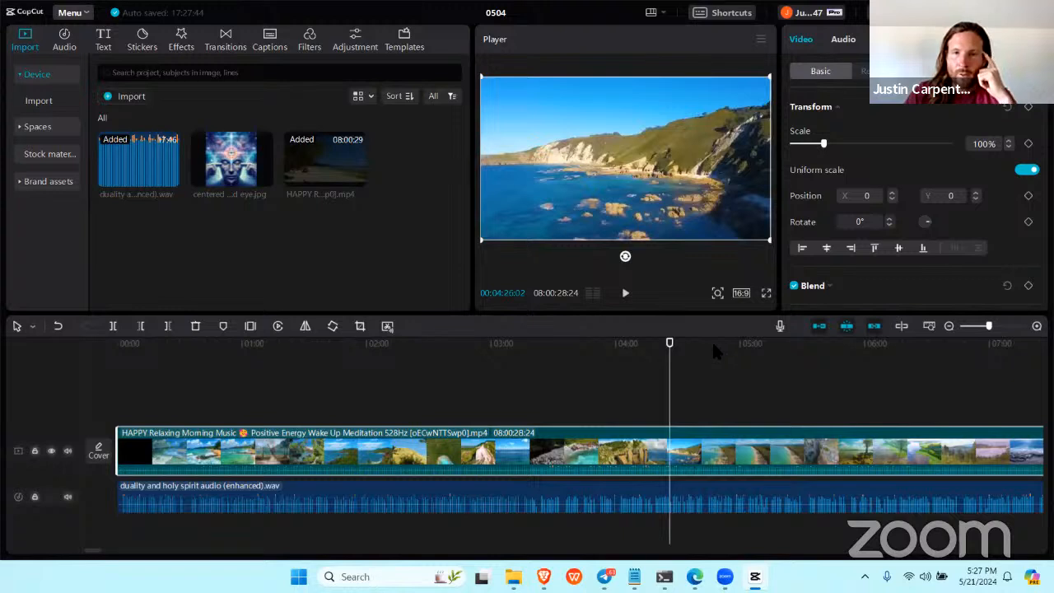
click(715, 343)
click(738, 344)
click(753, 343)
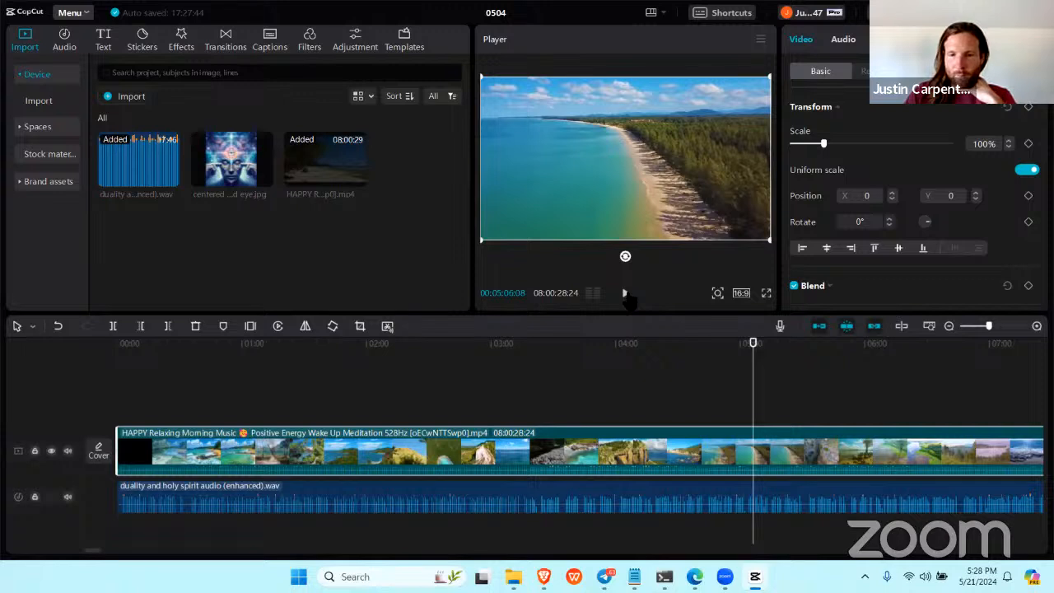
click(624, 293)
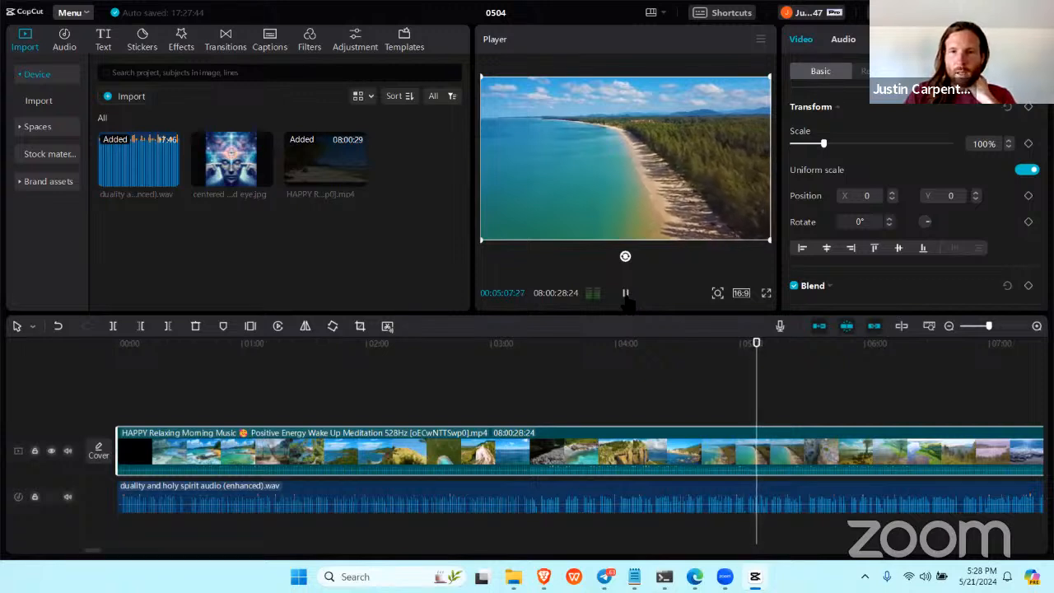
- Set the nature video's volume to -26 dB and play it with the show audio from about 5:09
click(627, 299)
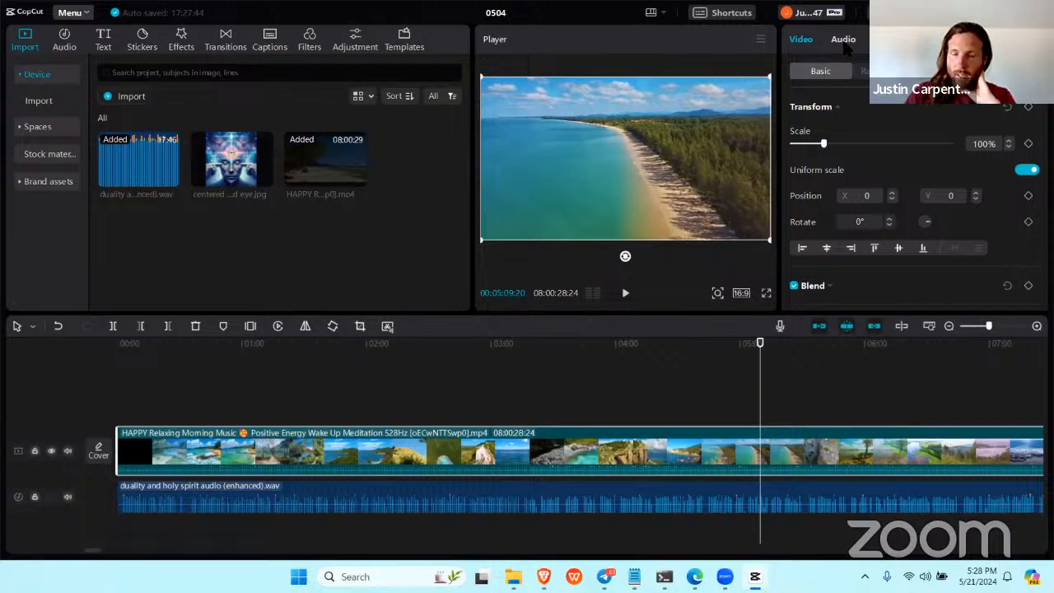
click(844, 46)
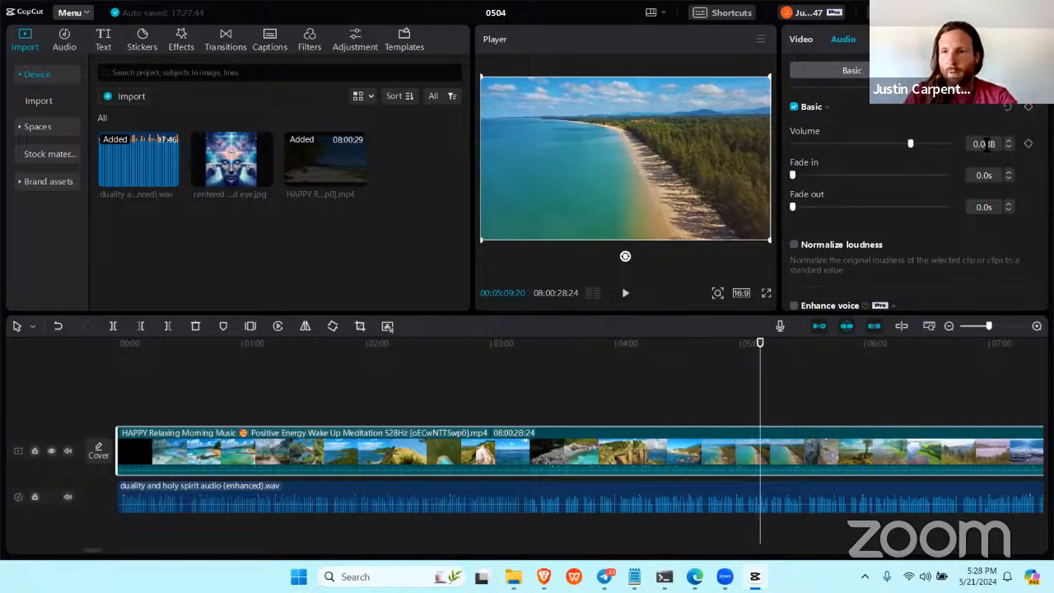
click(987, 143)
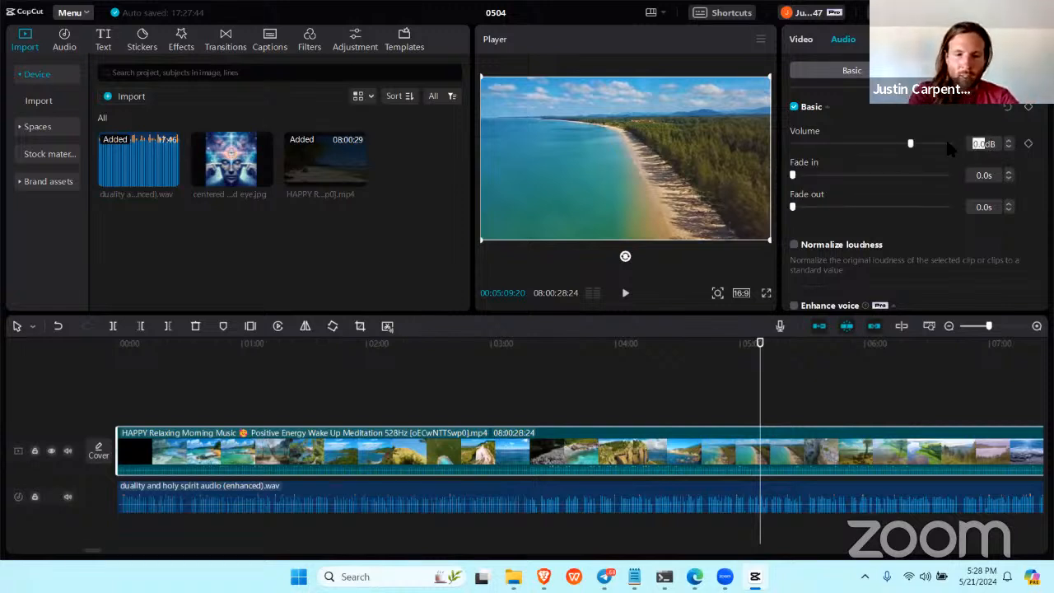
text(-)
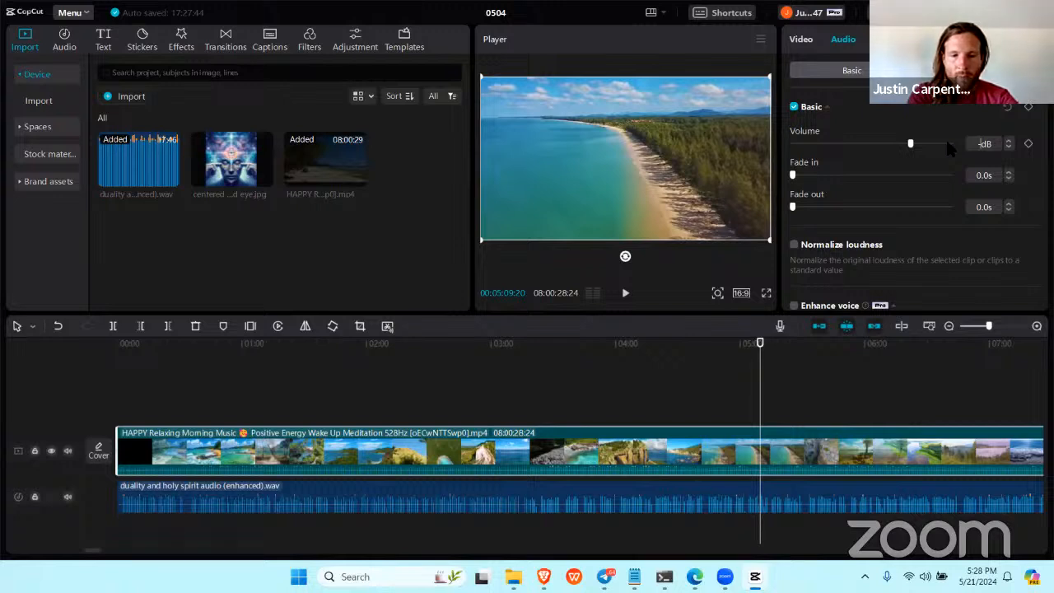
text(26)
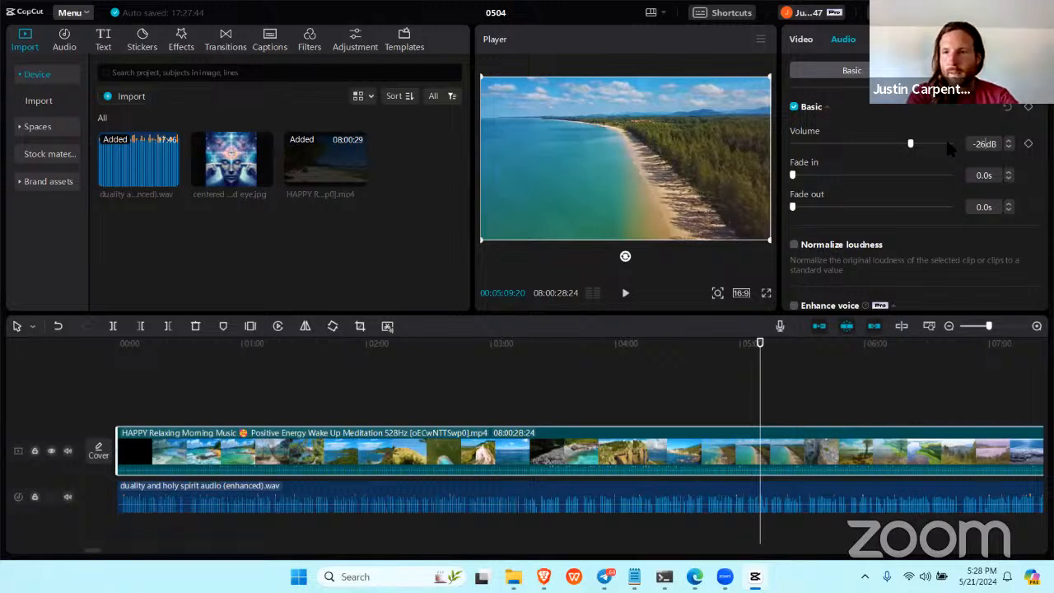
key(Return)
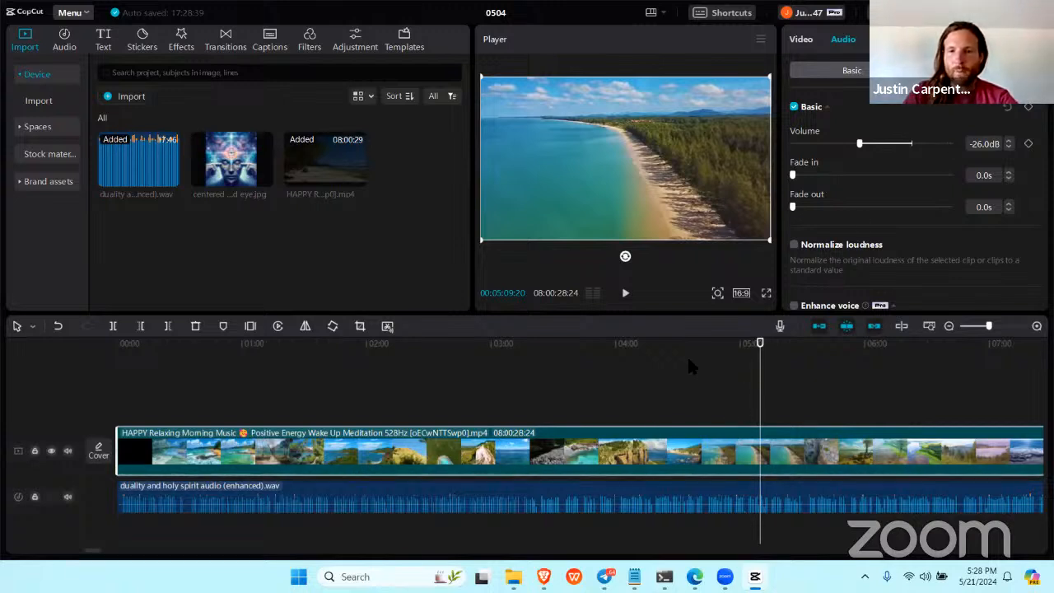
click(626, 294)
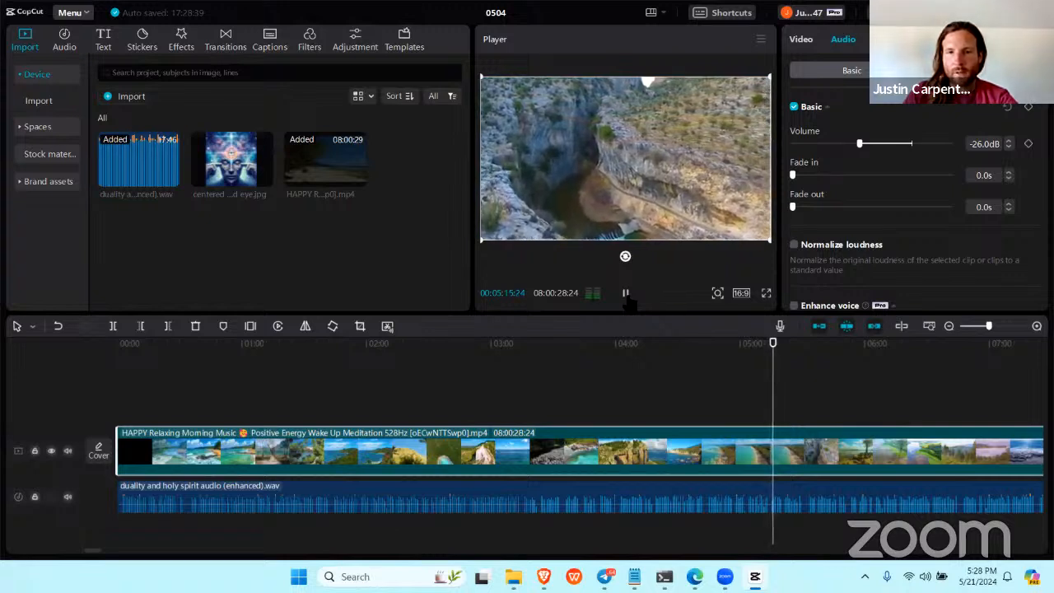
click(625, 293)
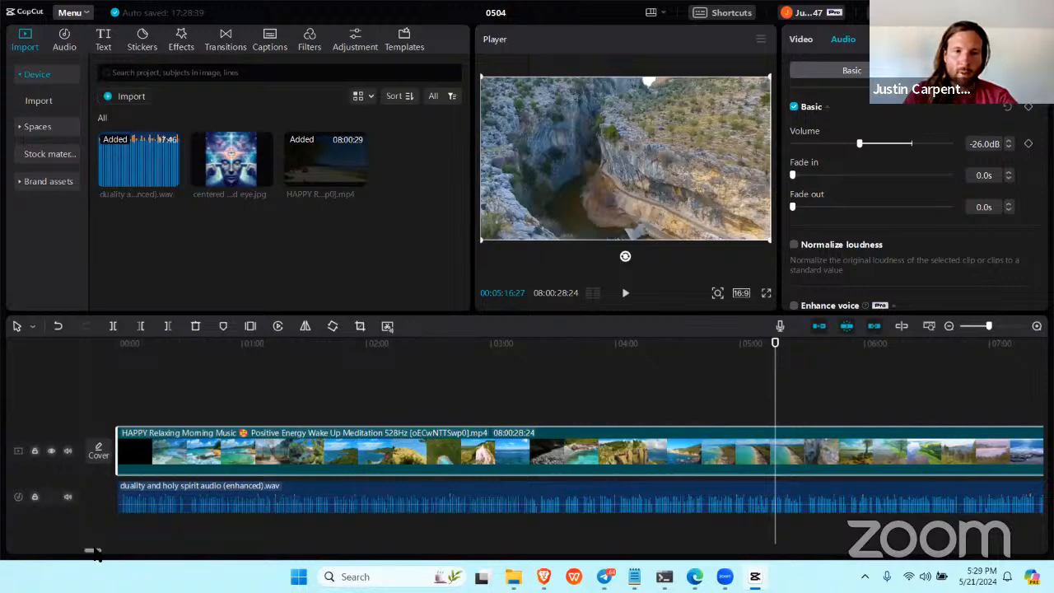
- Split the show audio clip on the timeline at about 8:30
drag(94, 553, 109, 557)
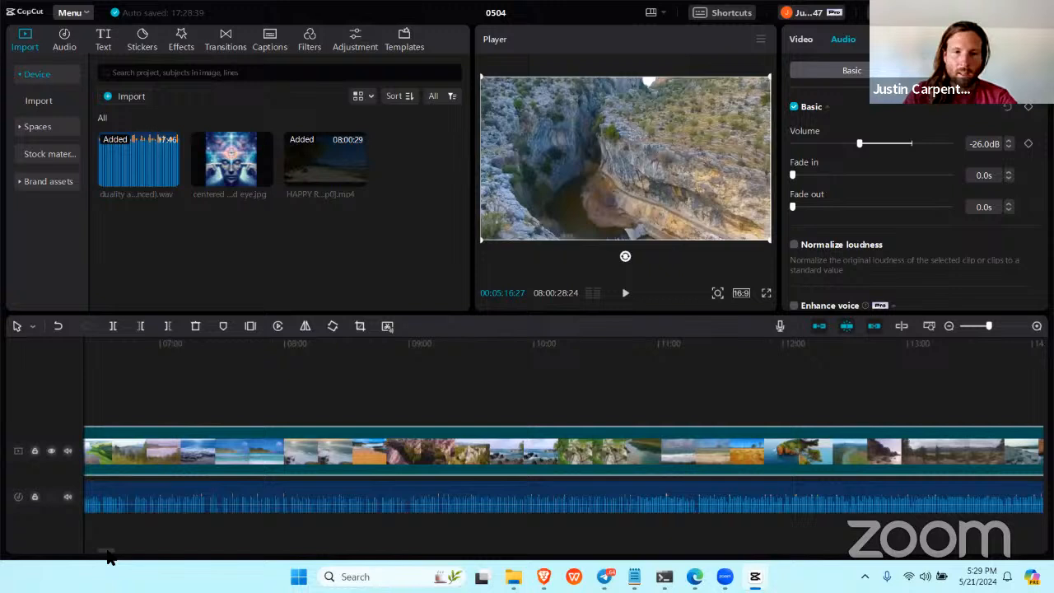
click(306, 494)
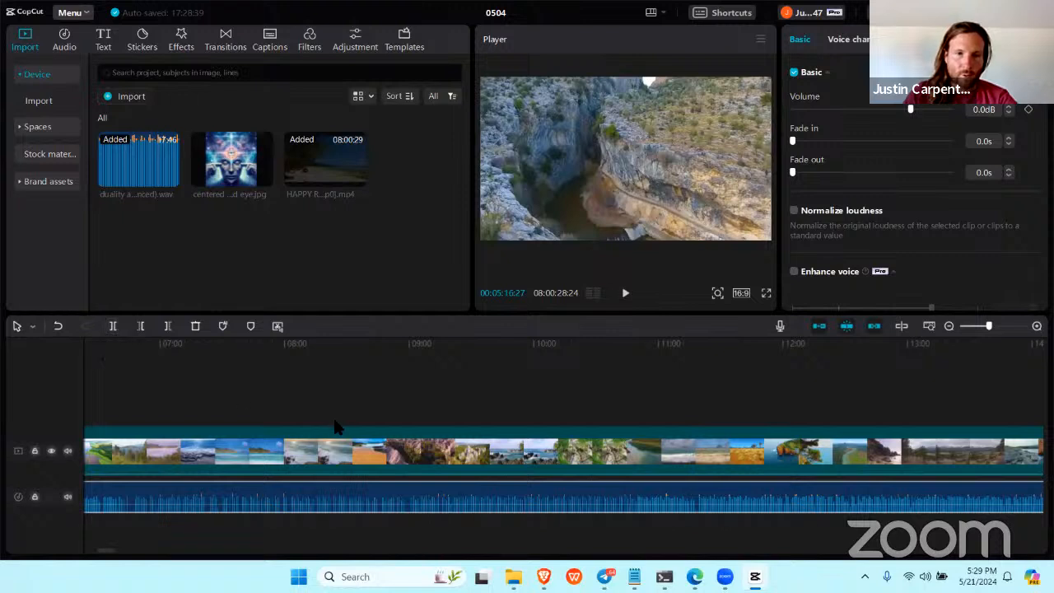
click(347, 360)
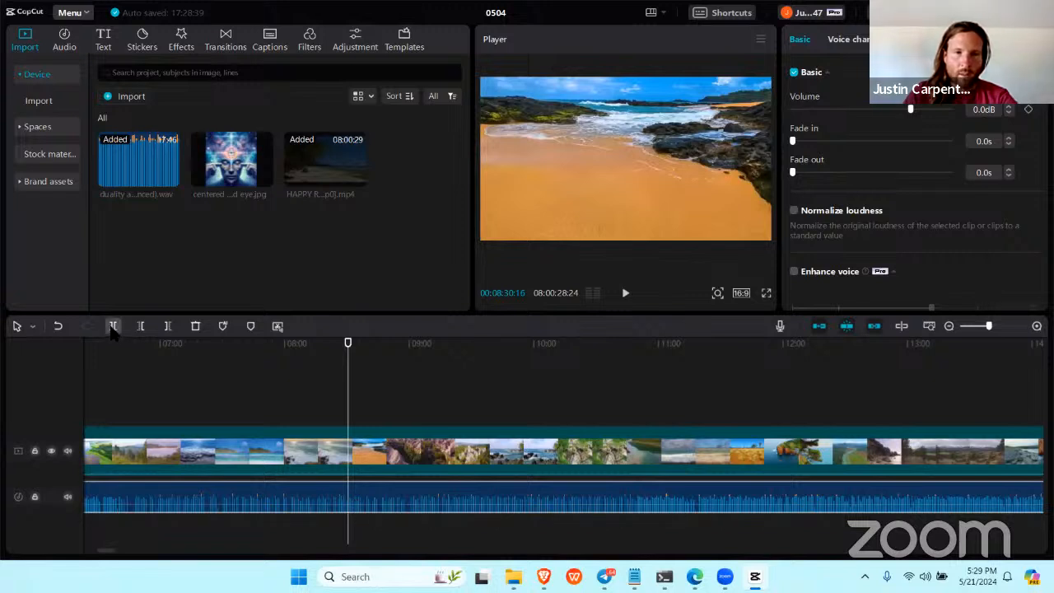
click(113, 327)
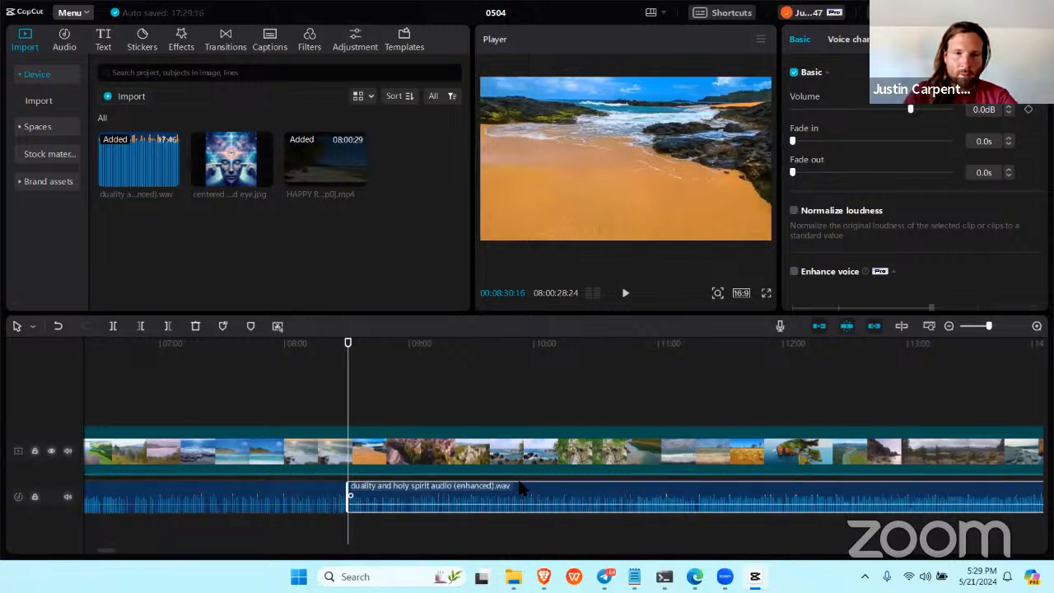
mouse_move(563, 489)
mouse_down()
mouse_move(633, 494)
mouse_move(554, 494)
mouse_up()
- Try to delete the part of the nature video before about 8:30 and undo the deletion
click(471, 443)
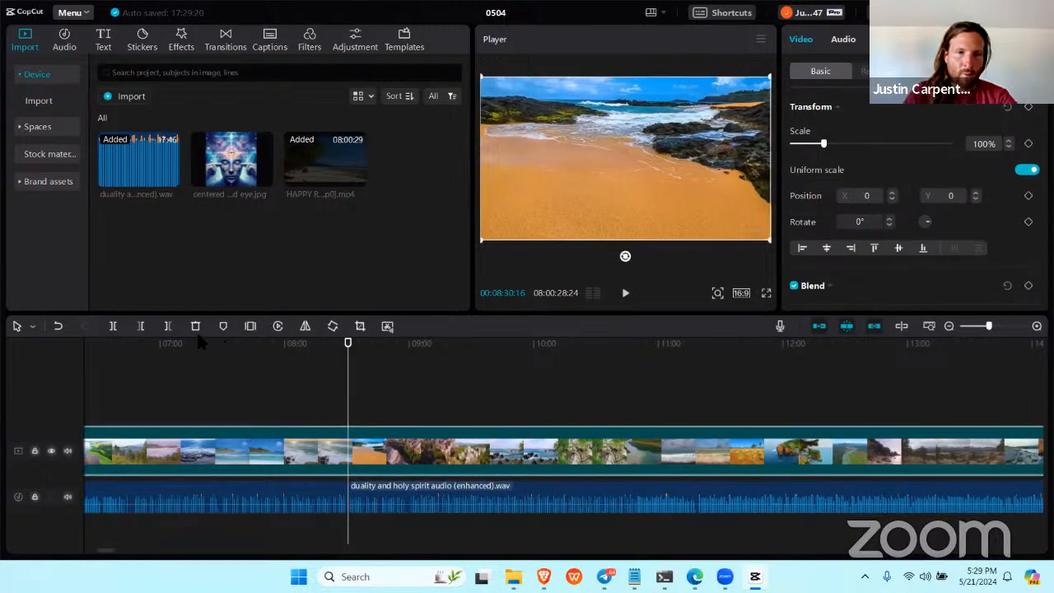
click(141, 327)
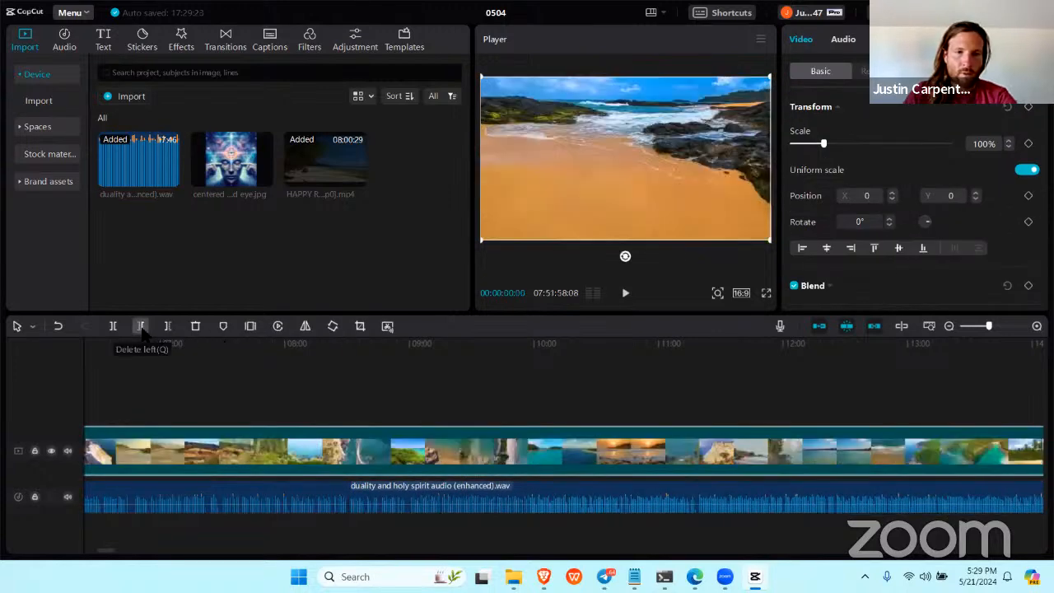
key(ctrl+z)
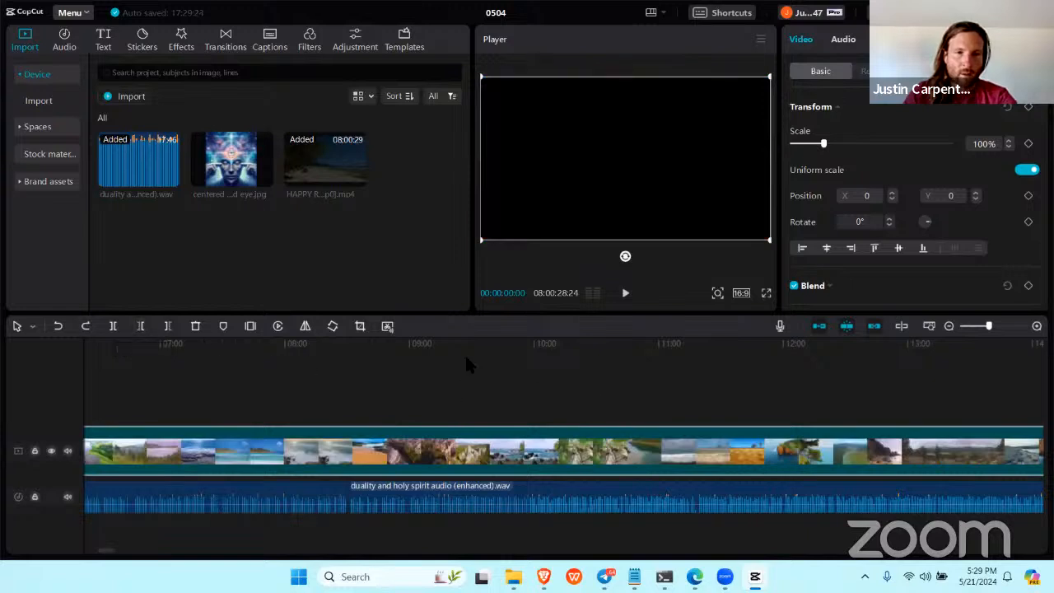
- Try splitting the nature video at about 9:25 and undo the split
click(464, 356)
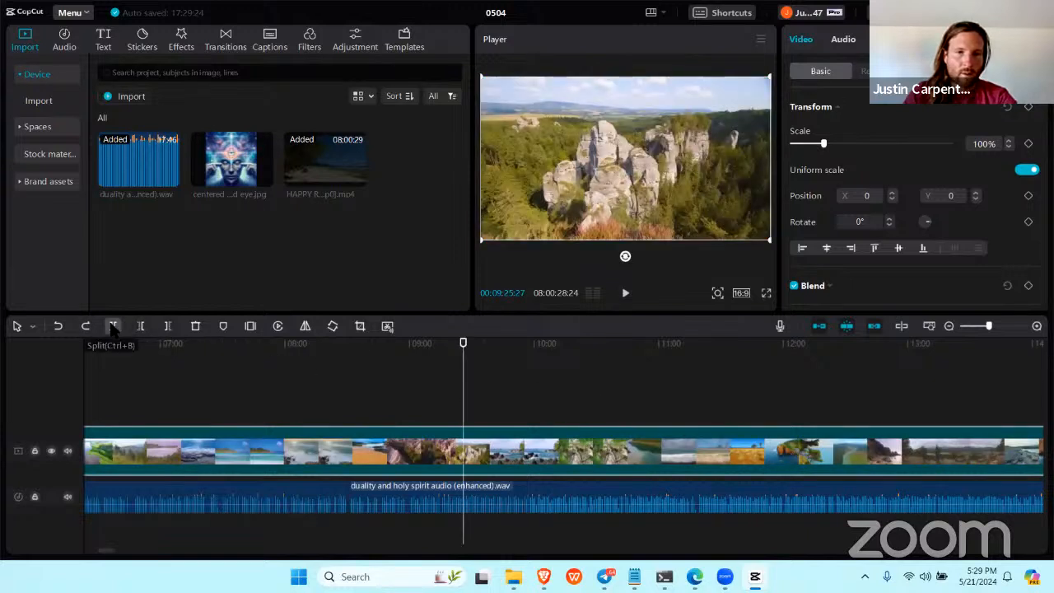
click(113, 326)
mouse_move(528, 451)
mouse_down()
mouse_move(594, 451)
mouse_move(533, 449)
mouse_up()
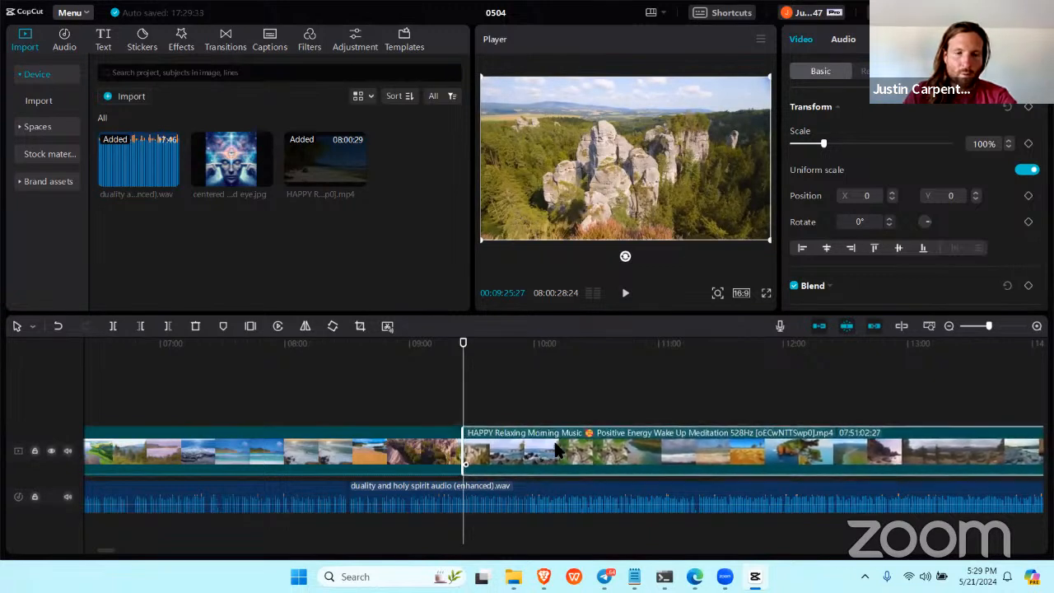
key(ctrl+z)
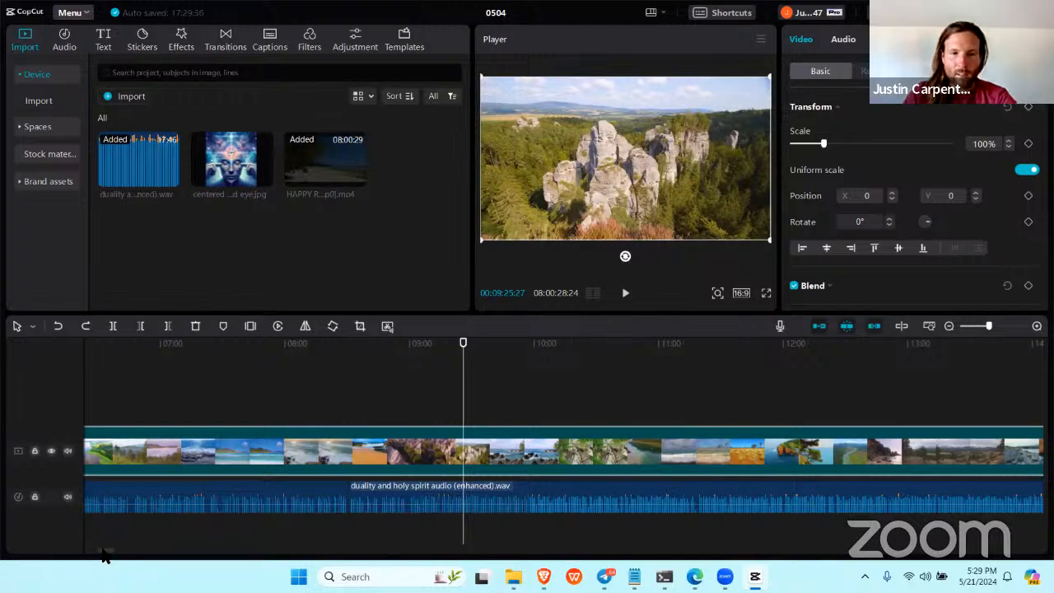
drag(104, 557, 76, 548)
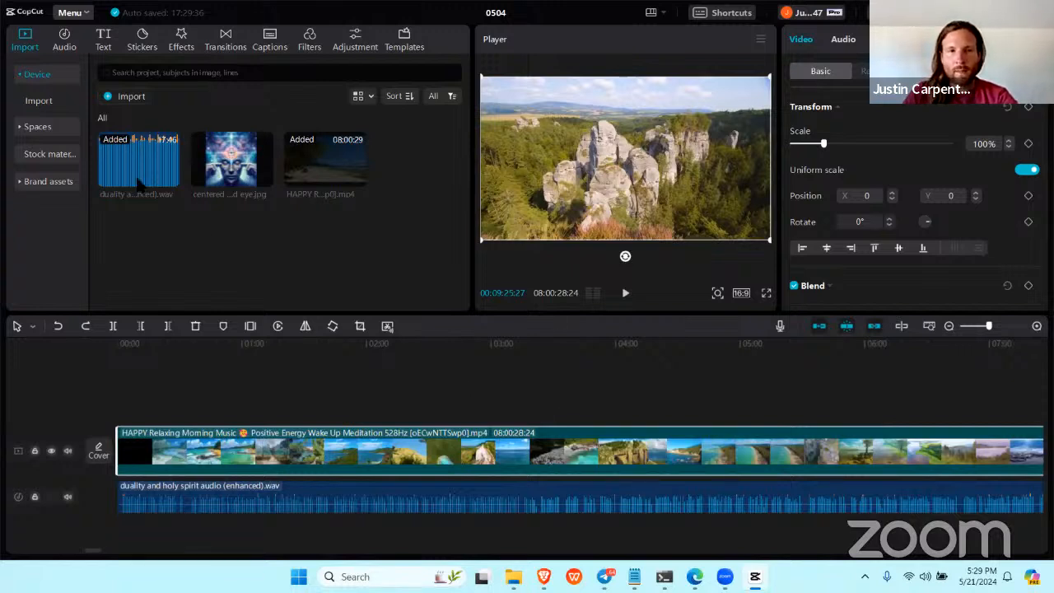
- Switch to the Brave browser to show the yt-dlp installation tutorial, and view the yt-dlp video download in Command Prompt
mouse_move(135, 182)
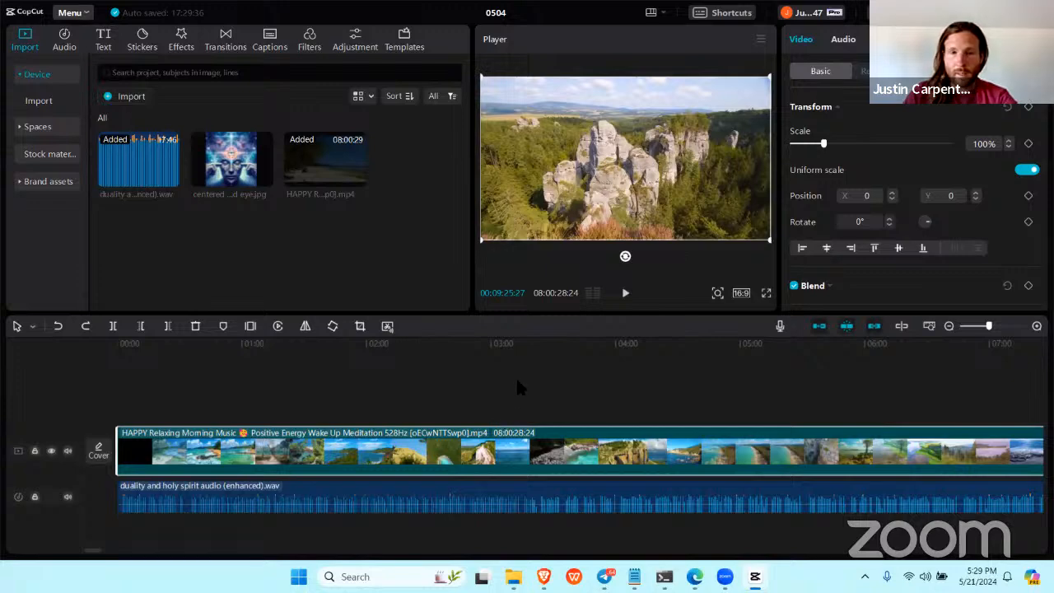
mouse_move(543, 577)
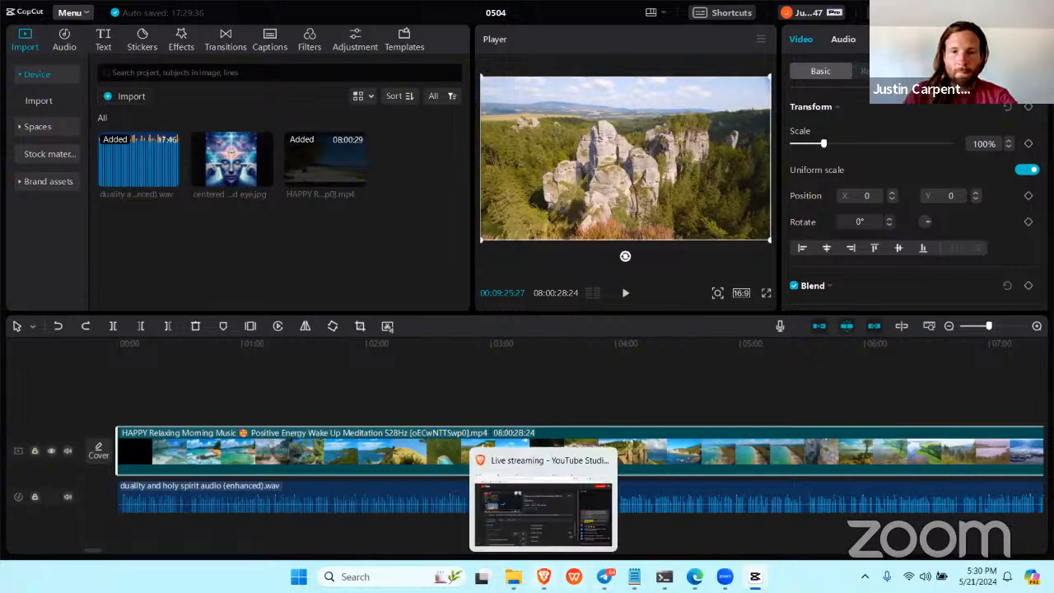
click(542, 506)
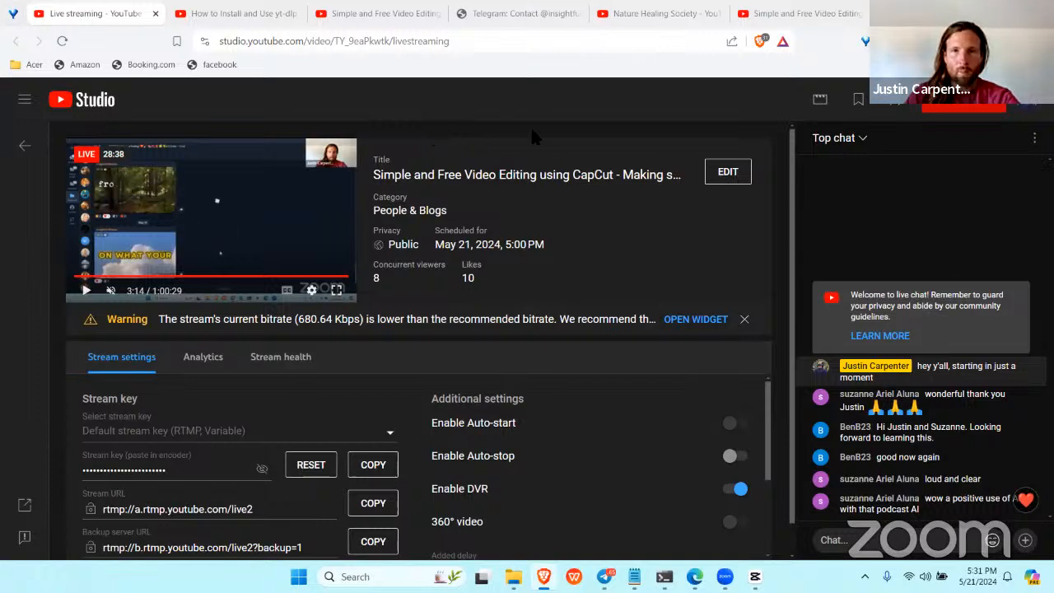
click(231, 13)
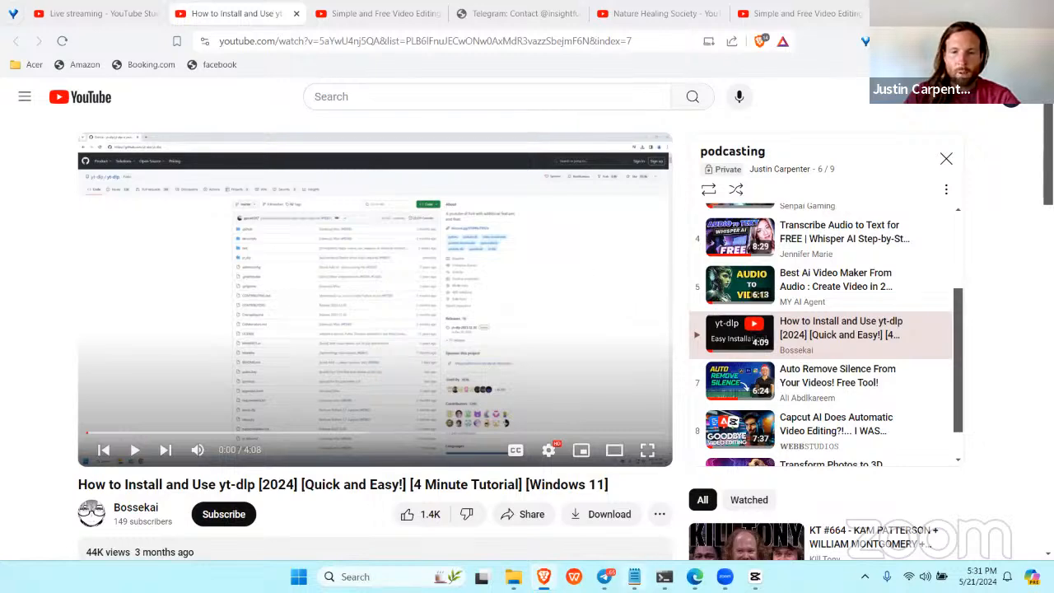
mouse_move(664, 576)
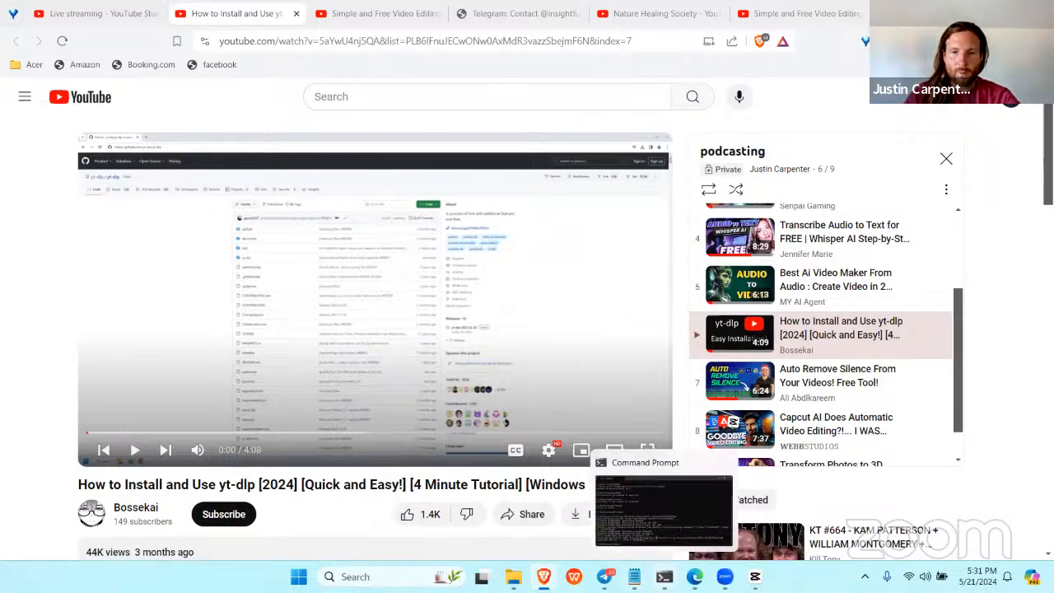
click(664, 577)
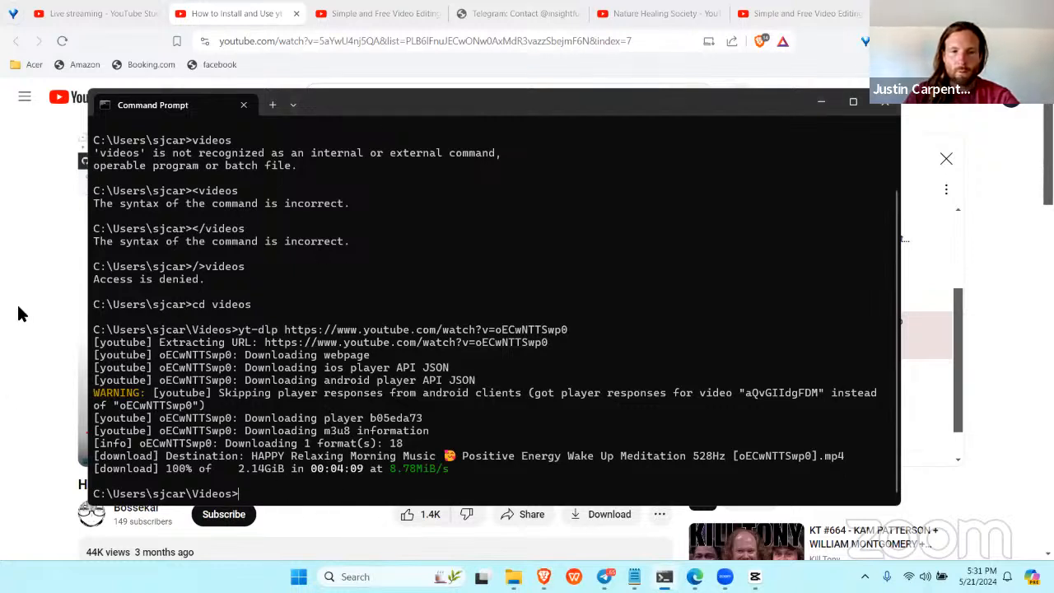
click(18, 250)
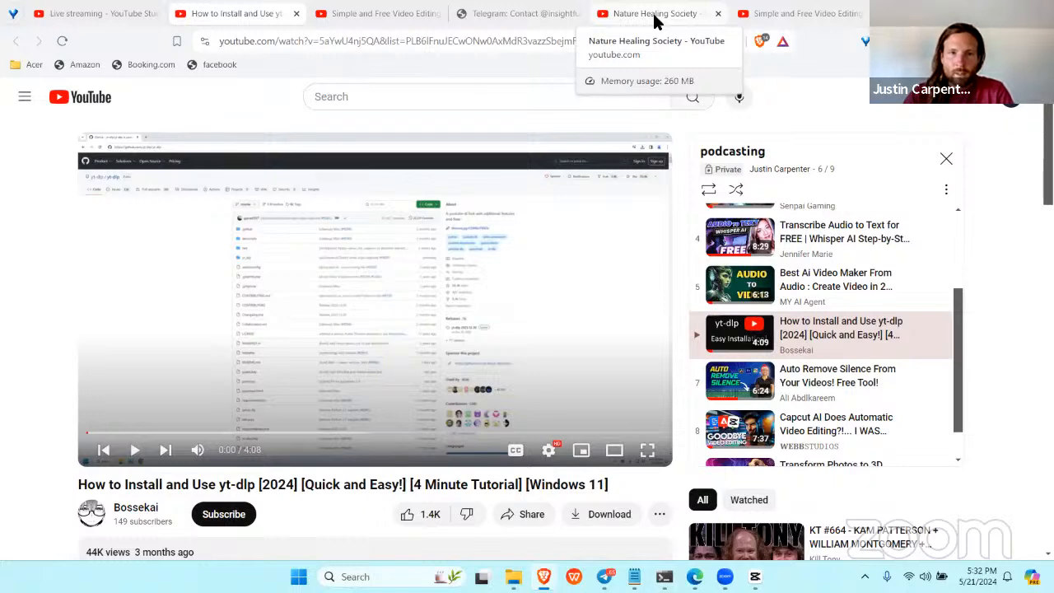
- Browse the Nature Healing Society YouTube channel's videos for relaxing nature footage
click(657, 22)
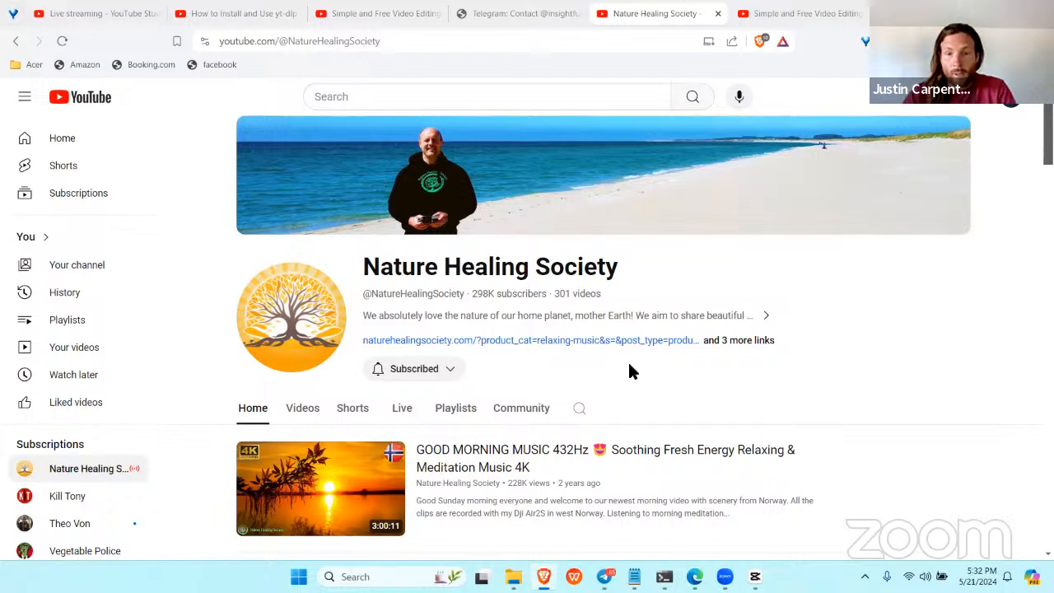
click(301, 414)
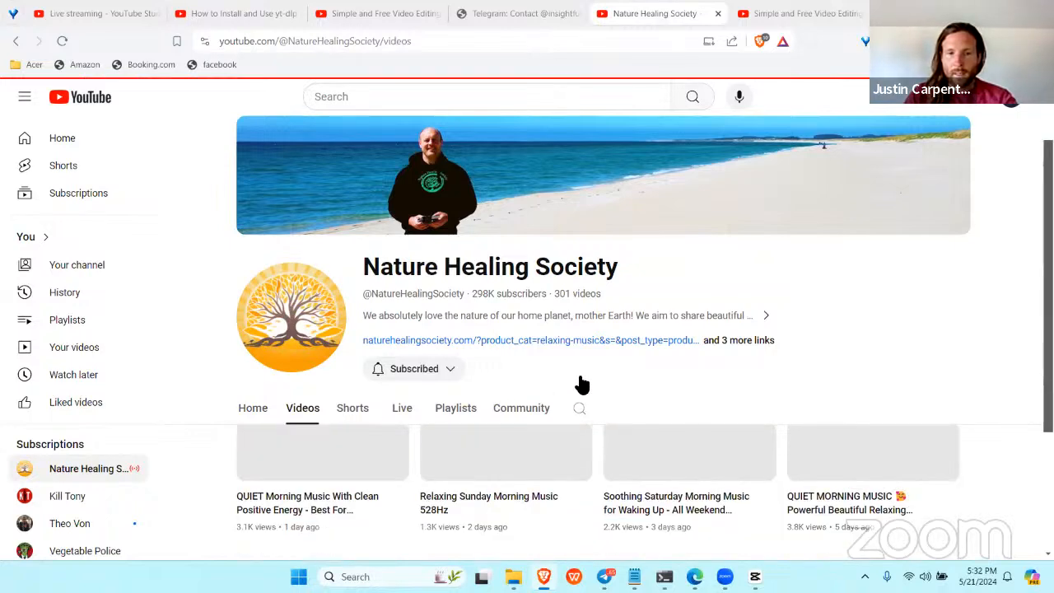
scroll(543, 436, down, 2)
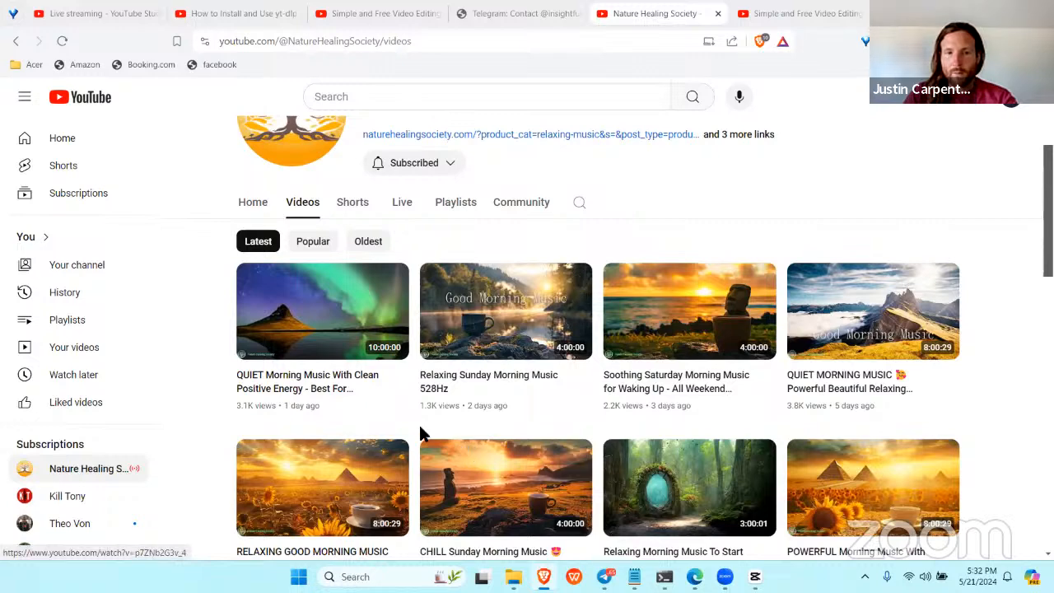
scroll(420, 434, down, 2)
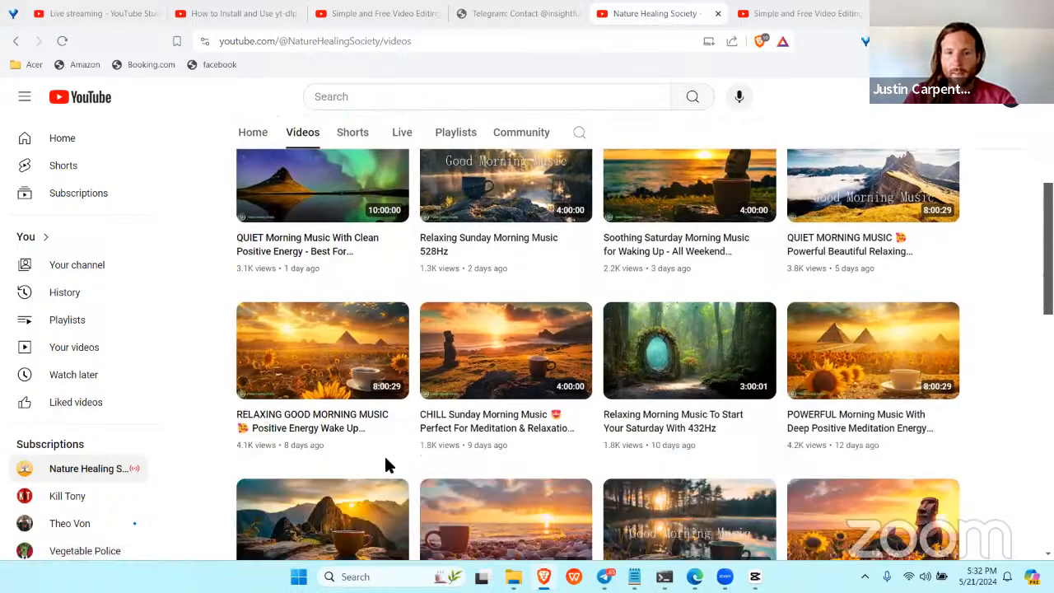
scroll(461, 395, down, 2)
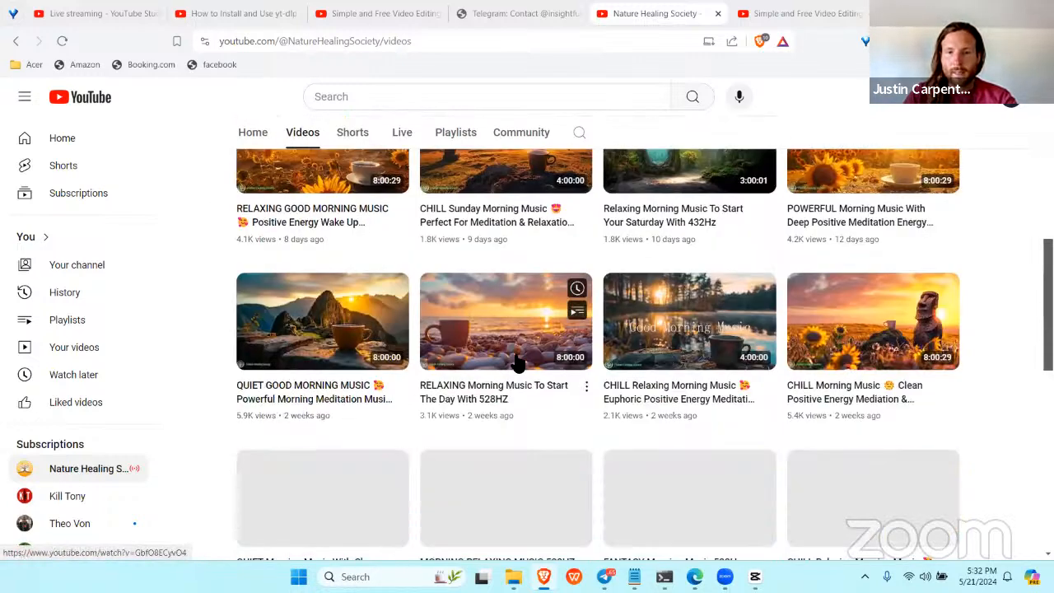
scroll(495, 363, down, 2)
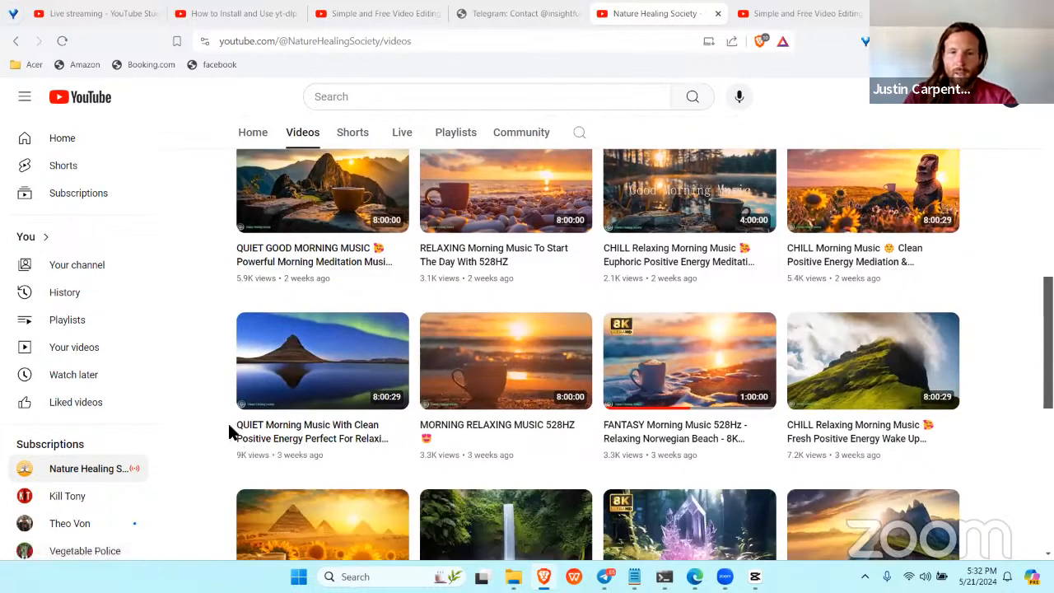
scroll(229, 418, down, 2)
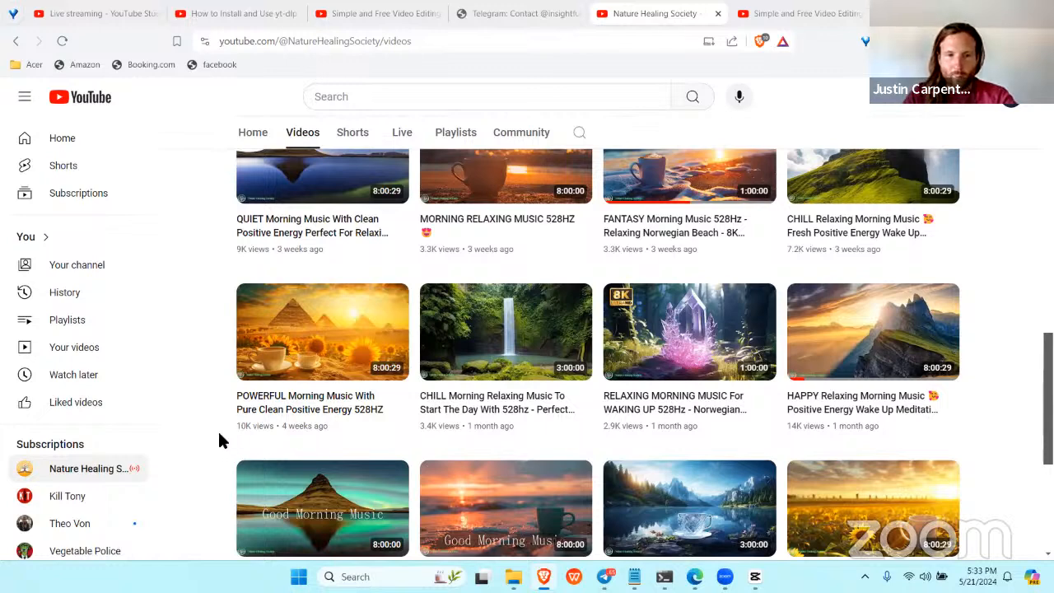
scroll(219, 427, down, 3)
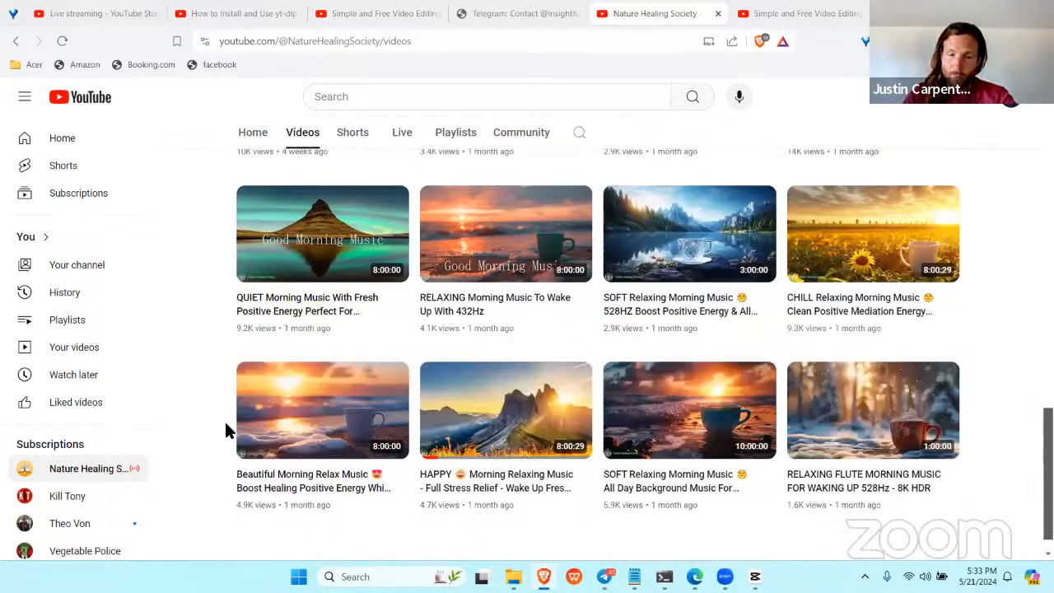
scroll(224, 425, down, 3)
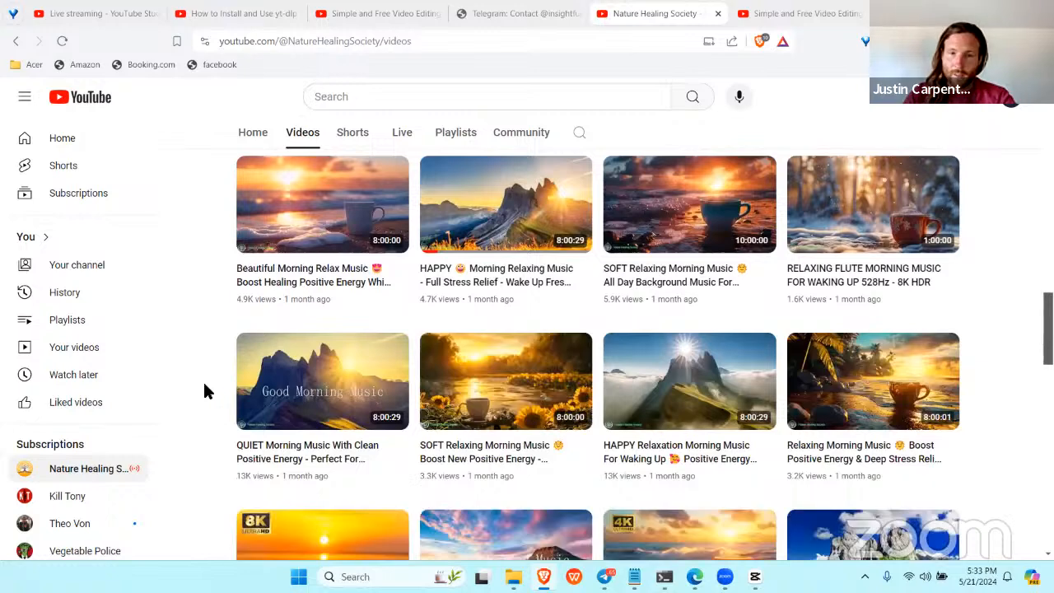
- Open the video "HAPPY Relaxation Morning Music For Waking Up", pause it and copy its share link
click(713, 458)
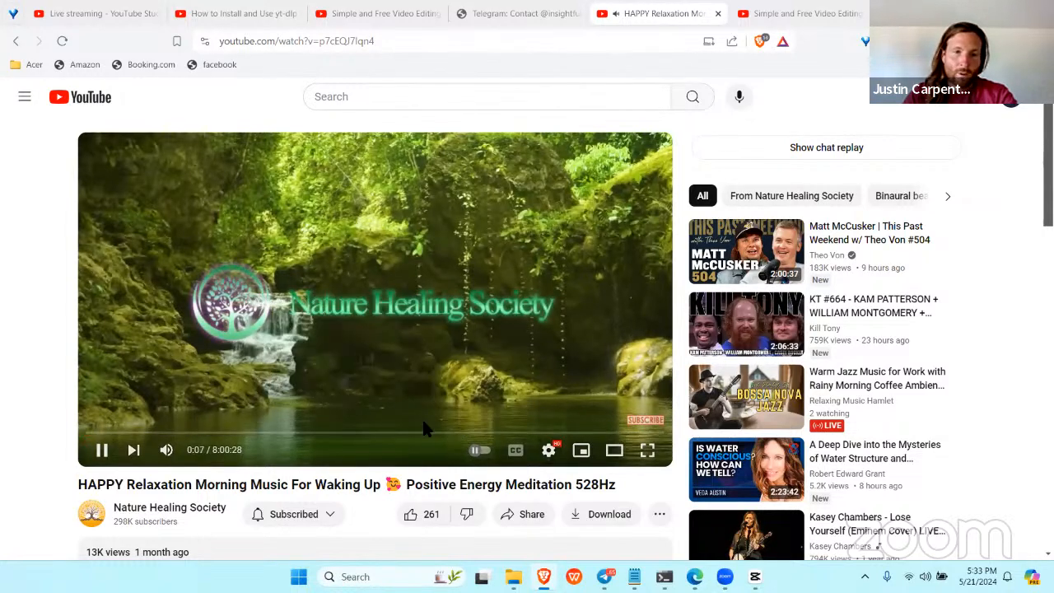
click(96, 450)
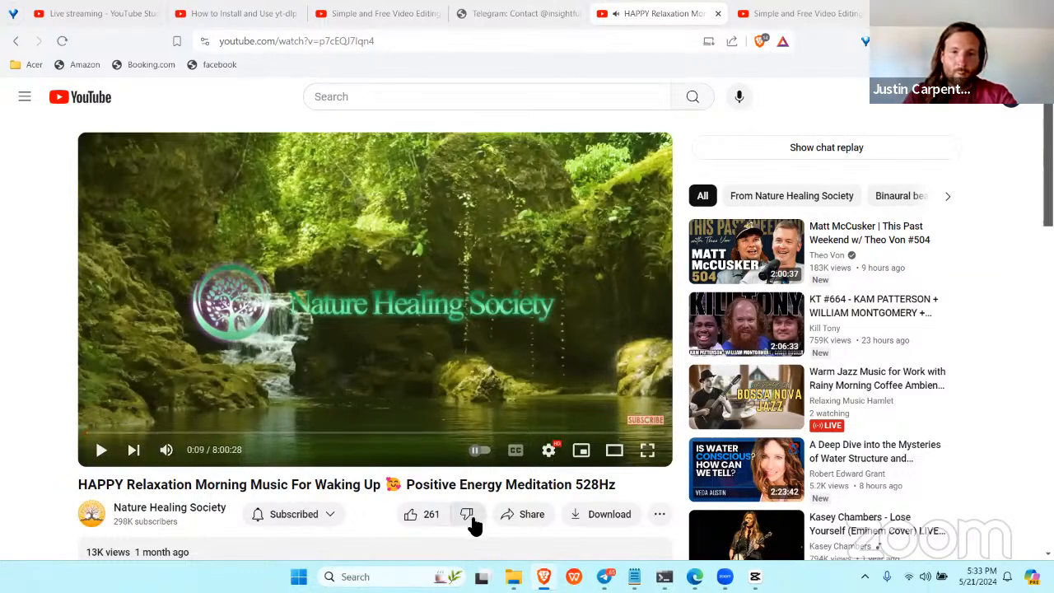
click(527, 525)
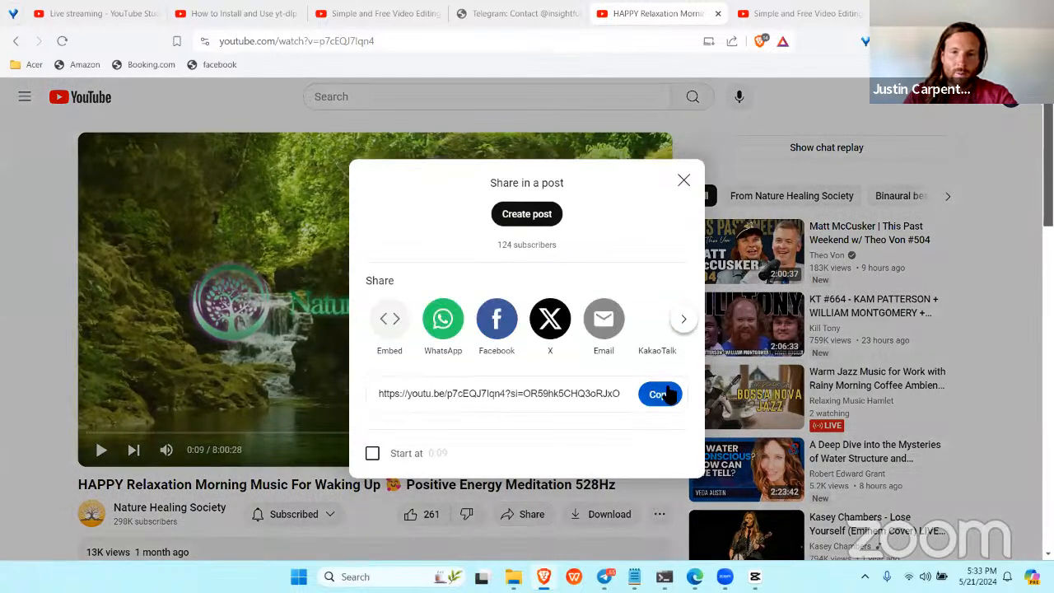
click(672, 402)
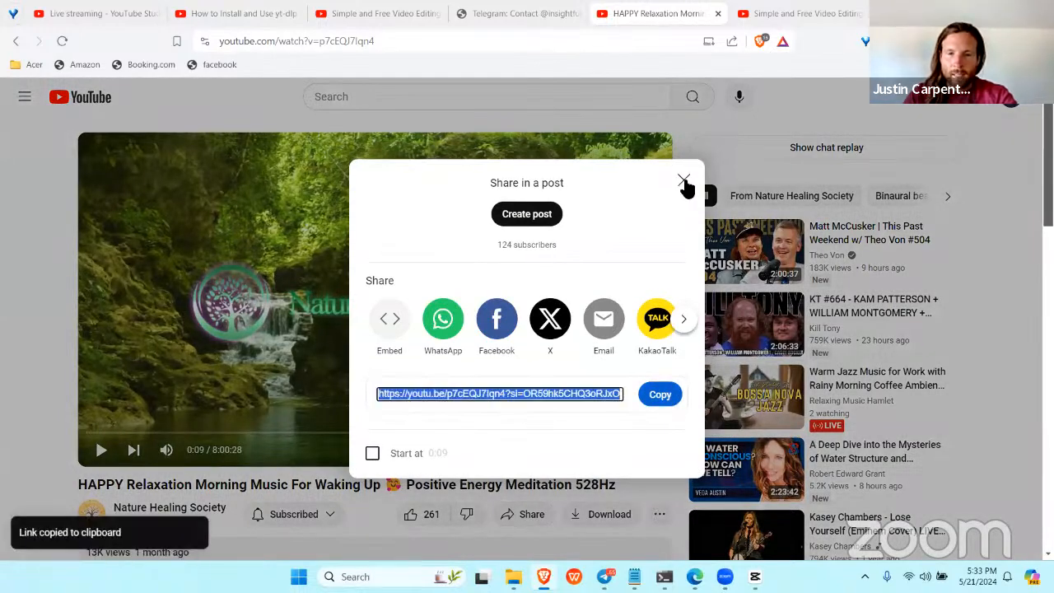
click(683, 180)
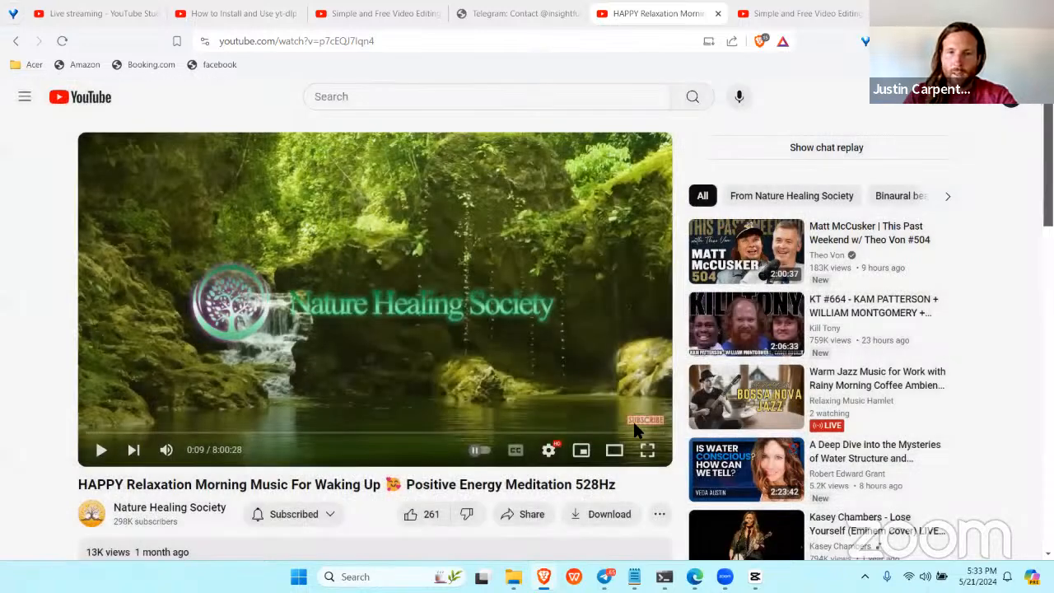
- Switch to Command Prompt and download the video from the copied link into the Videos folder with yt-dlp
mouse_move(755, 577)
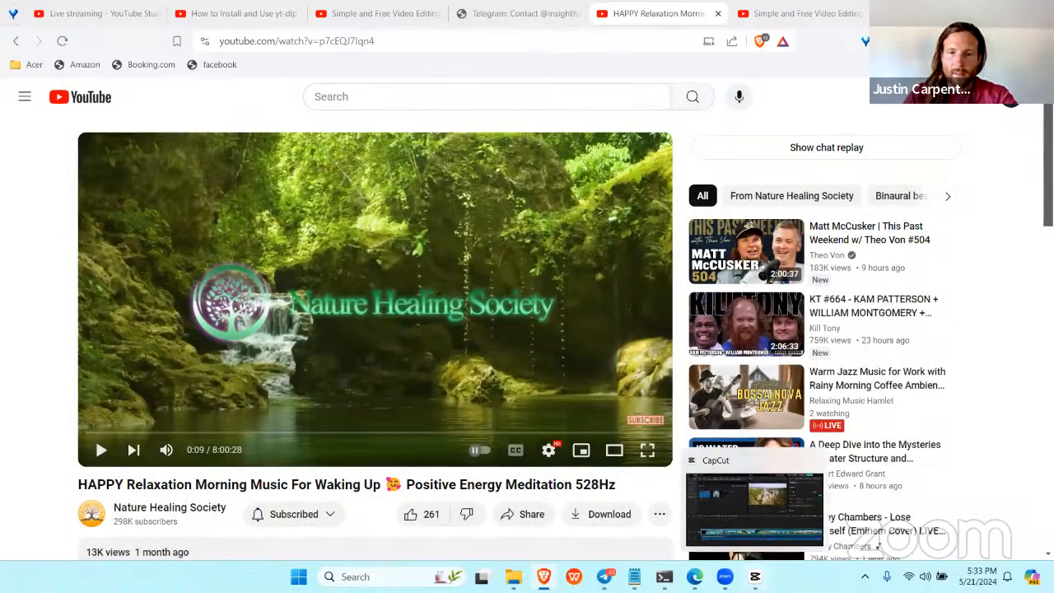
click(664, 576)
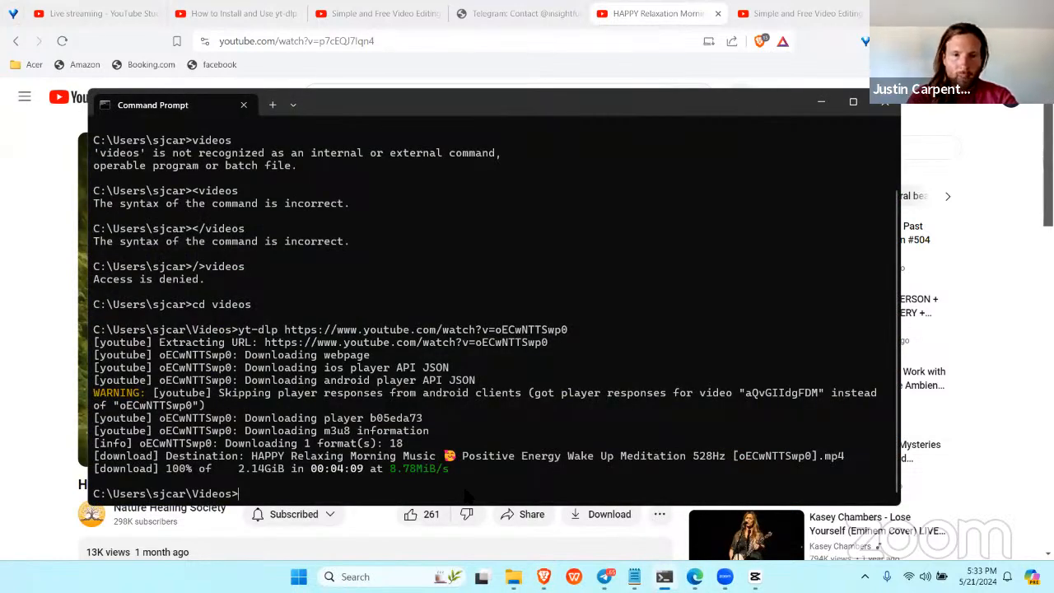
text(yt-dlp)
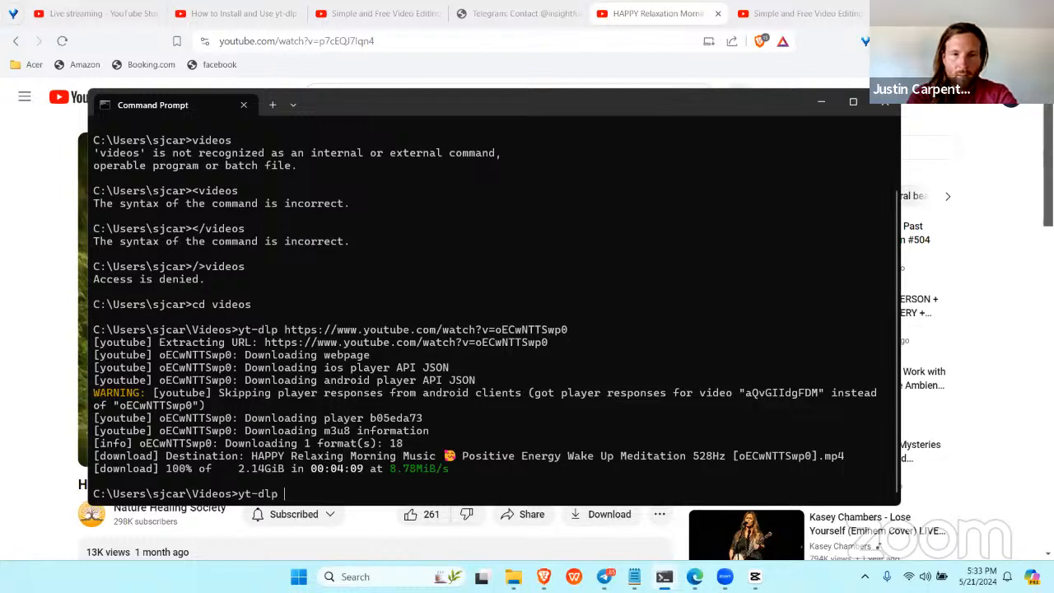
key(ctrl+v)
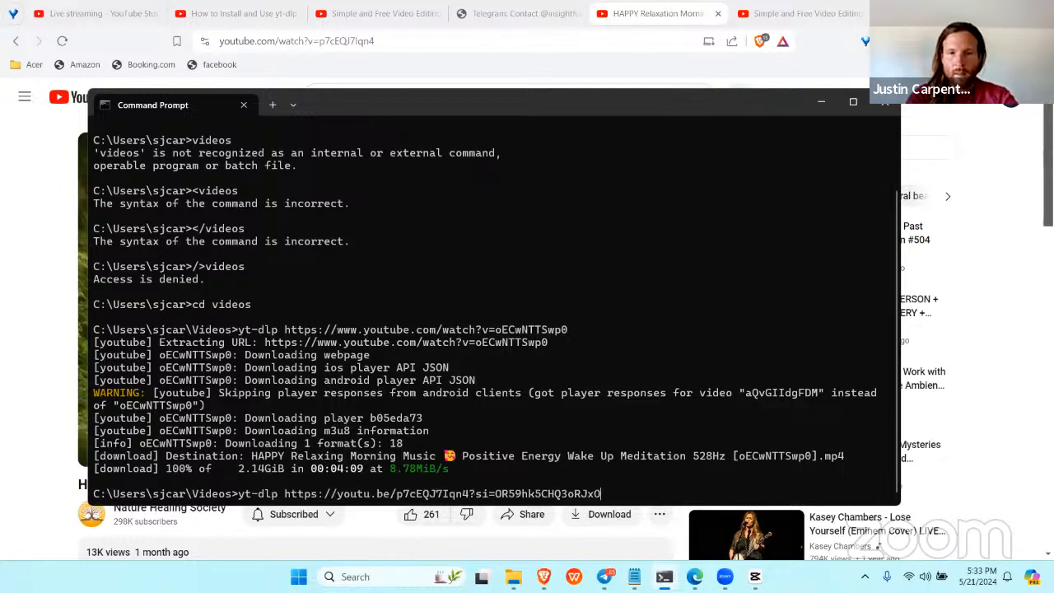
key(Return)
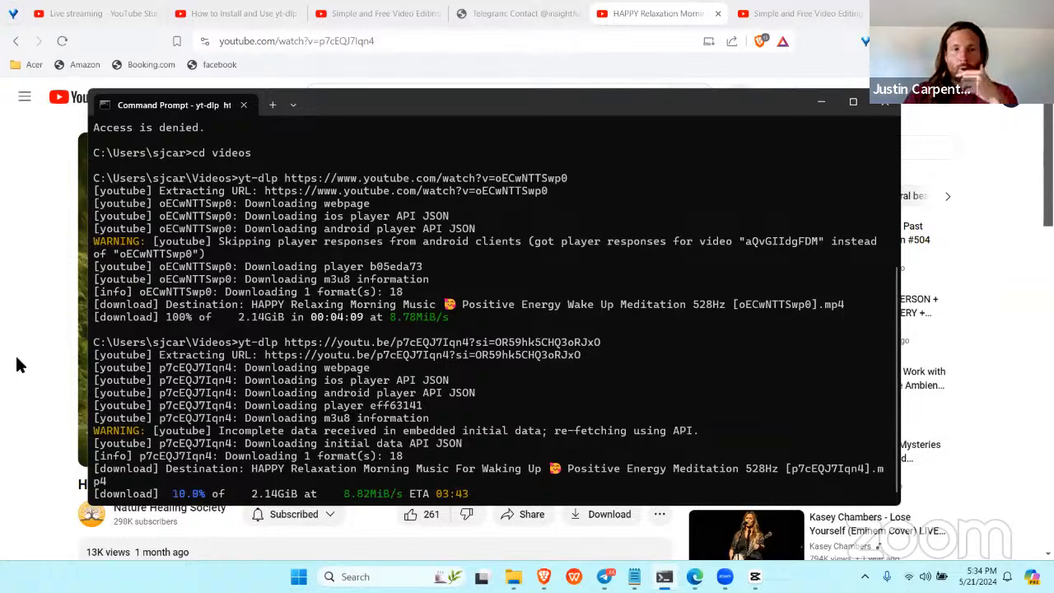
- Switch to CapCut, browse the trending video effects and open the auto captions settings
click(71, 306)
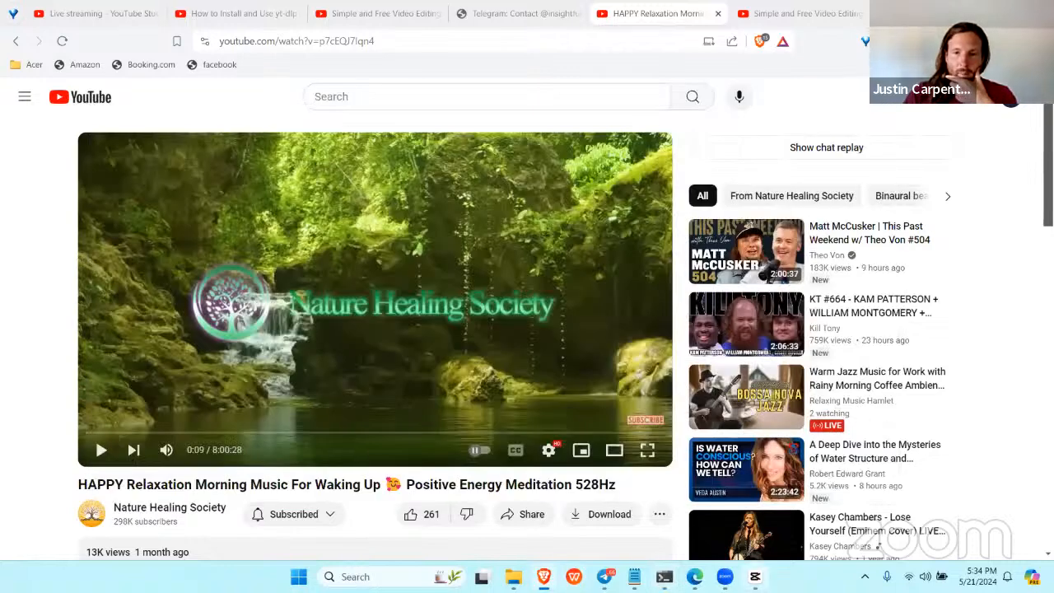
click(755, 576)
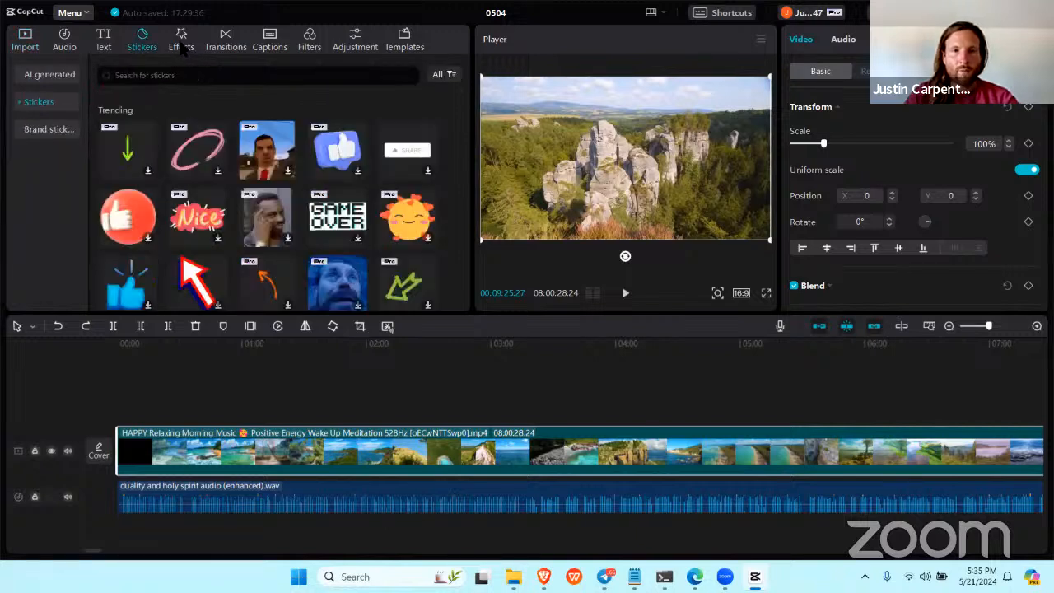
click(183, 46)
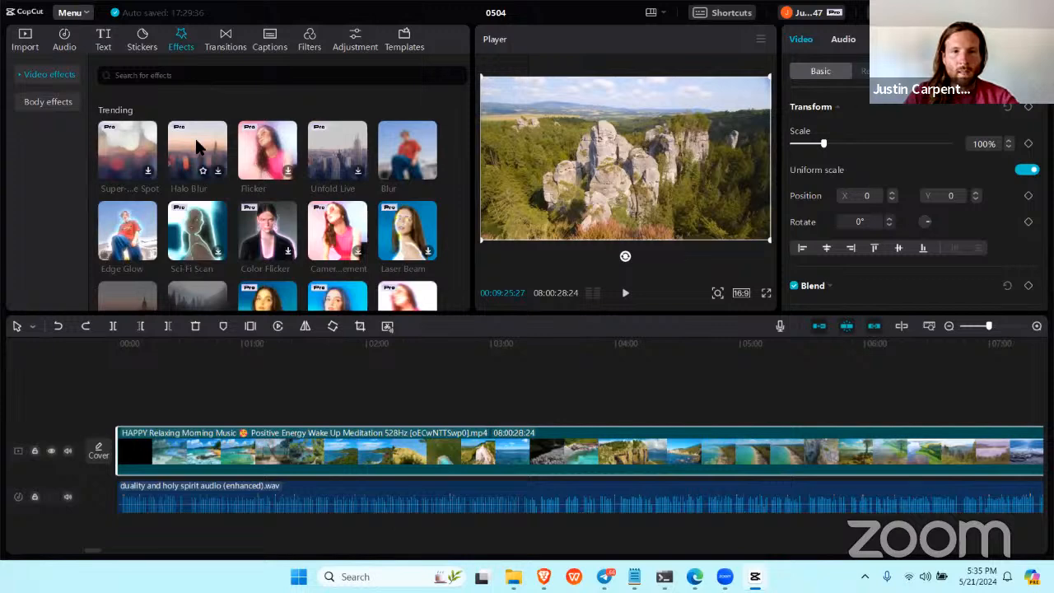
scroll(183, 163, down, 3)
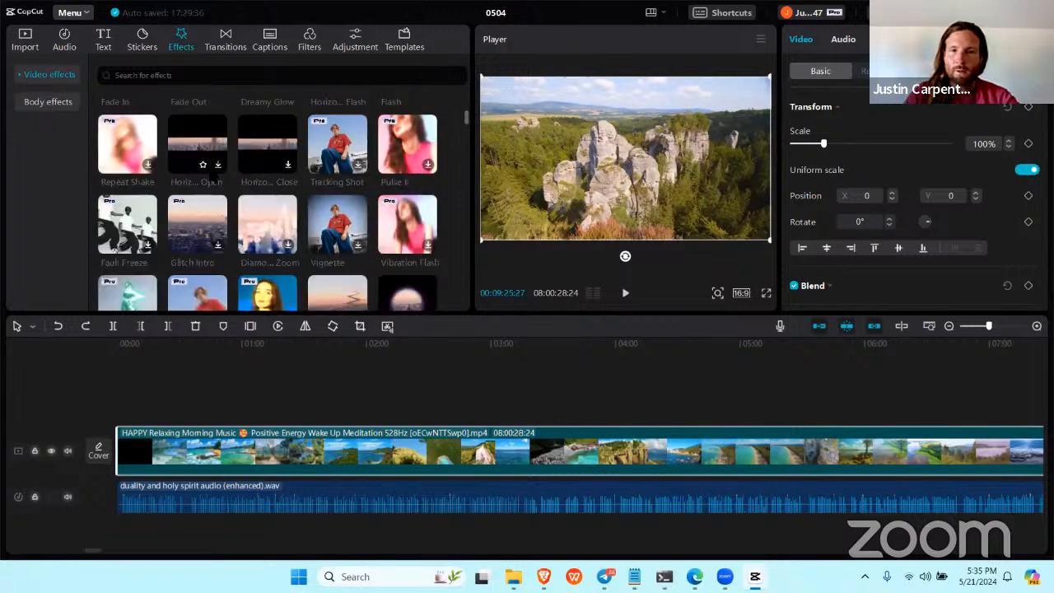
scroll(303, 191, up, 3)
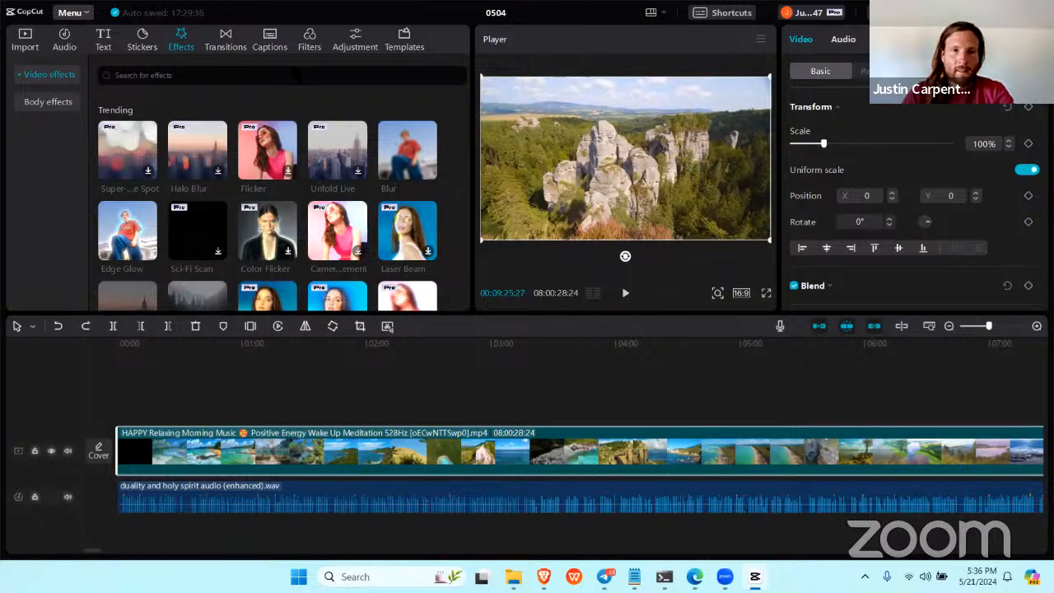
click(269, 39)
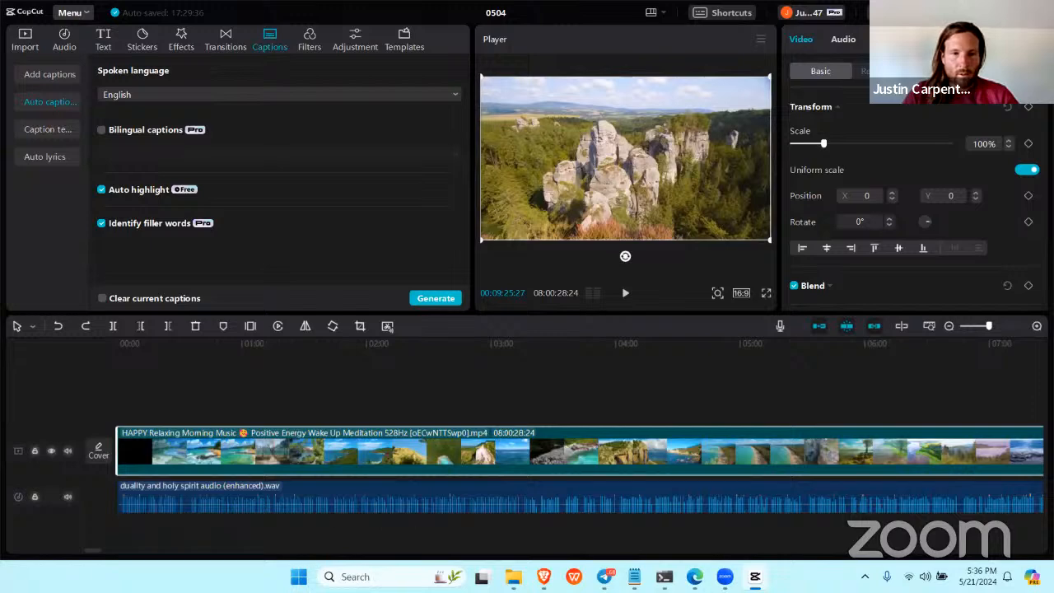
- Split the nature video at 00:11:45:12 and delete everything after the split
drag(94, 550, 120, 524)
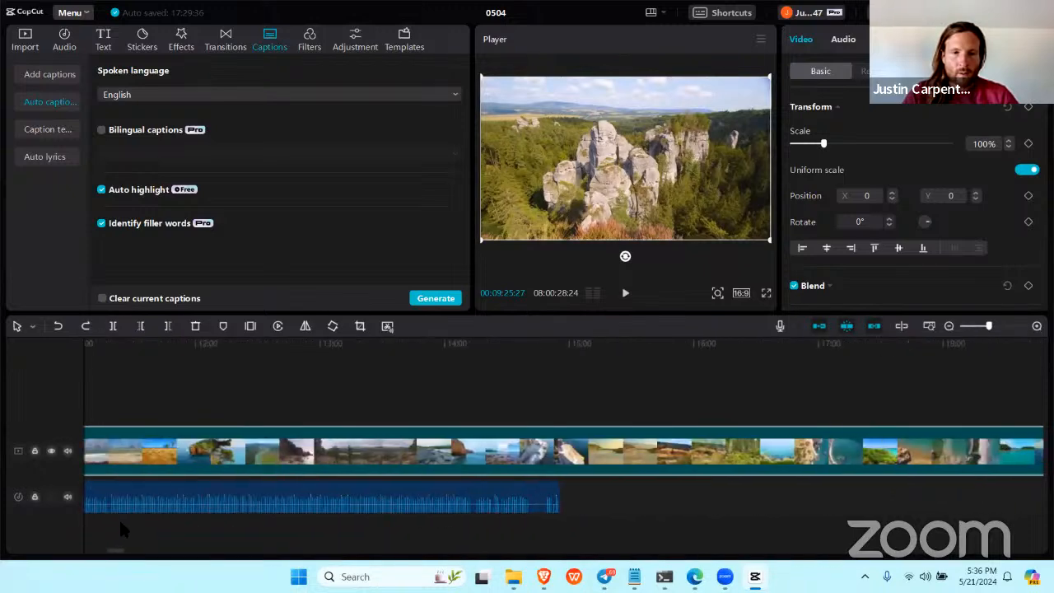
click(165, 343)
click(132, 327)
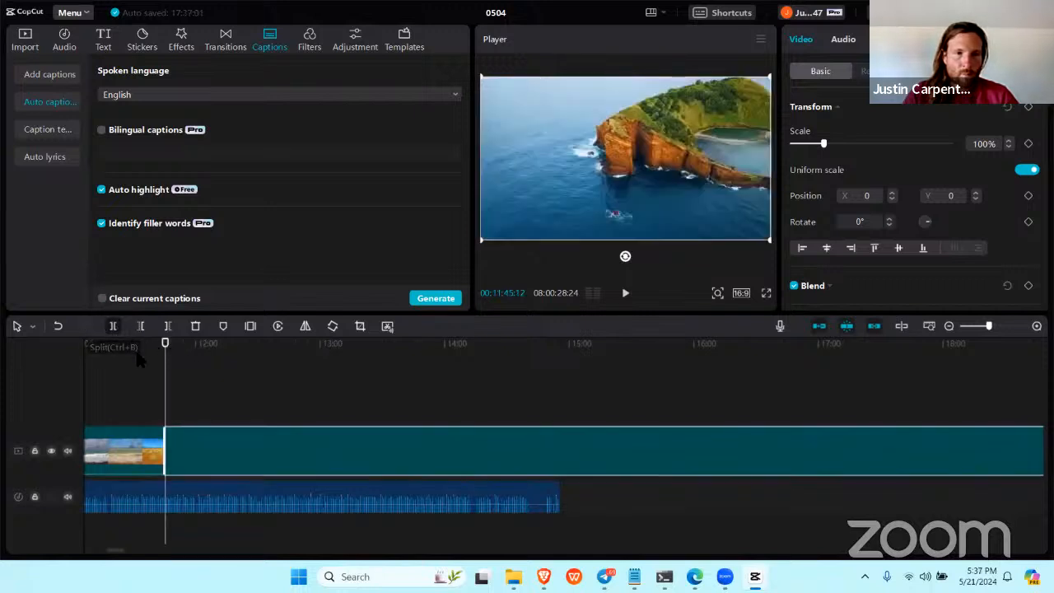
click(168, 327)
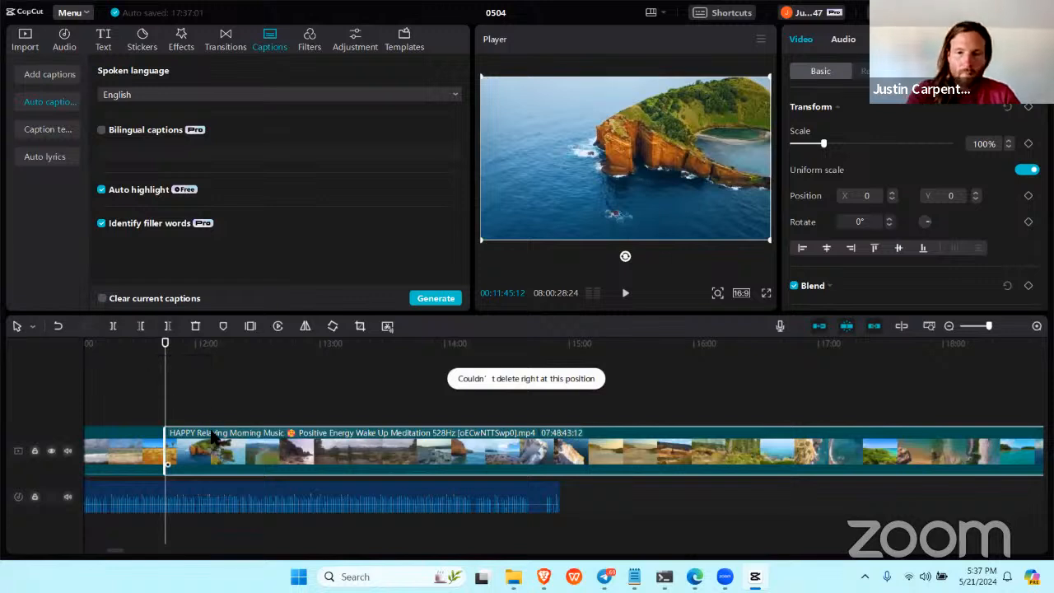
key(Delete)
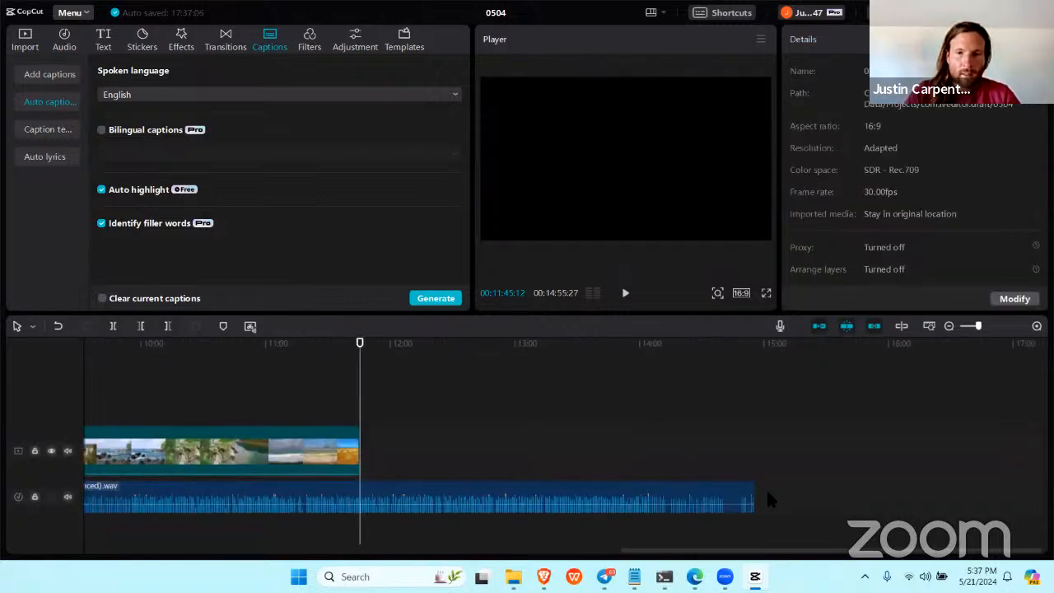
- Pull back the end of the audio track and delete its last piece, from about 8:30 onward
drag(751, 504, 172, 504)
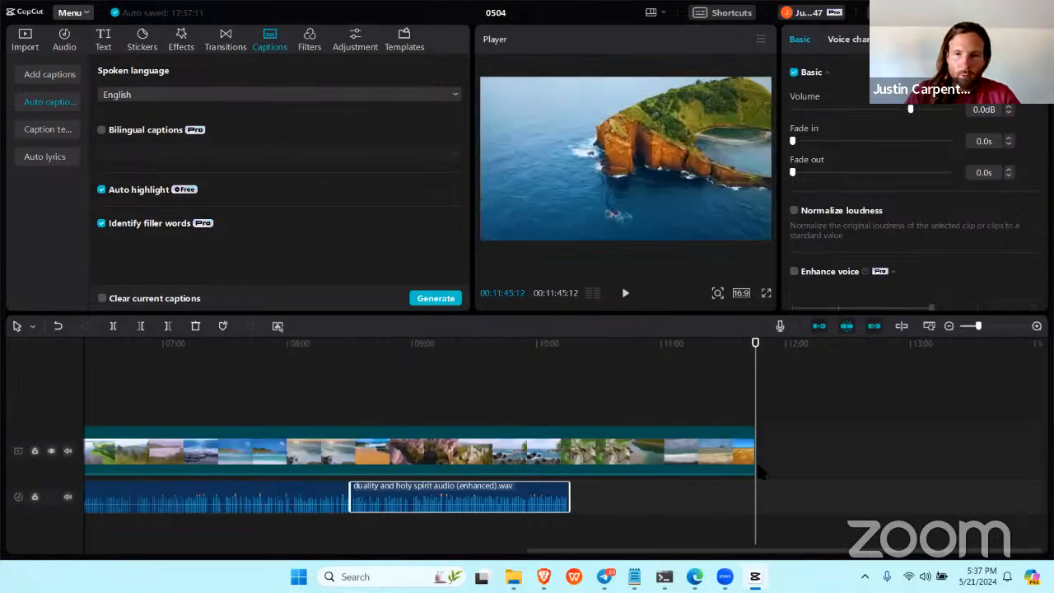
scroll(710, 472, down, 2)
key(Delete)
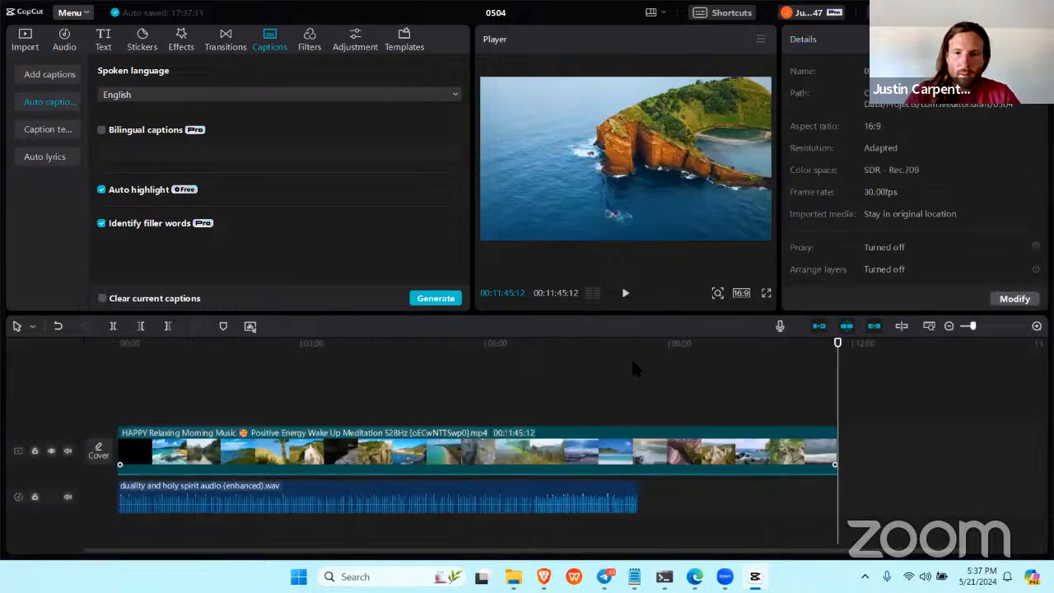
- Trim the nature video's end to 00:08:30:16, where the audio ends
click(636, 343)
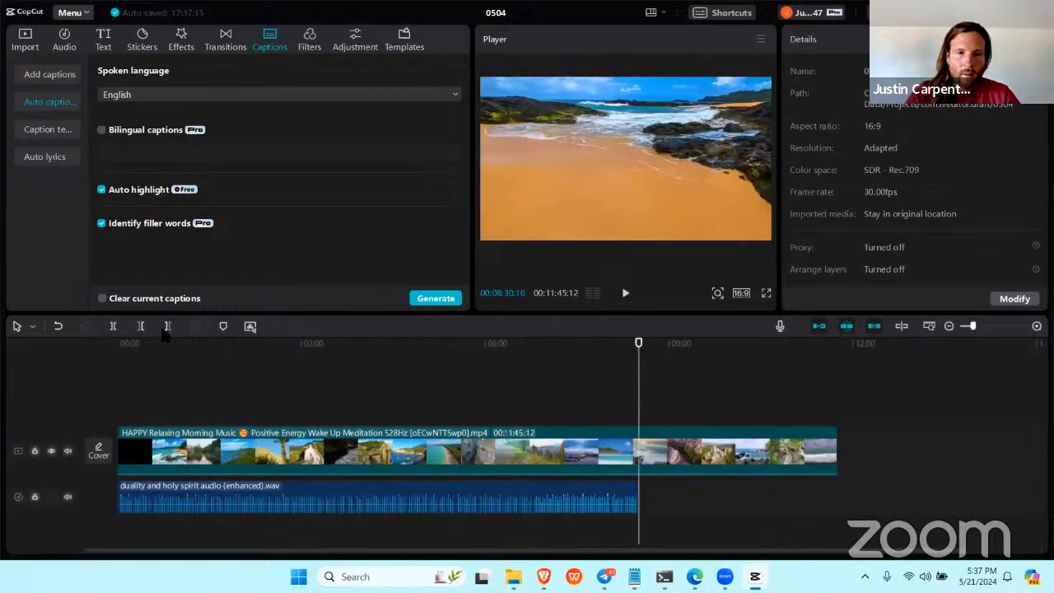
click(663, 437)
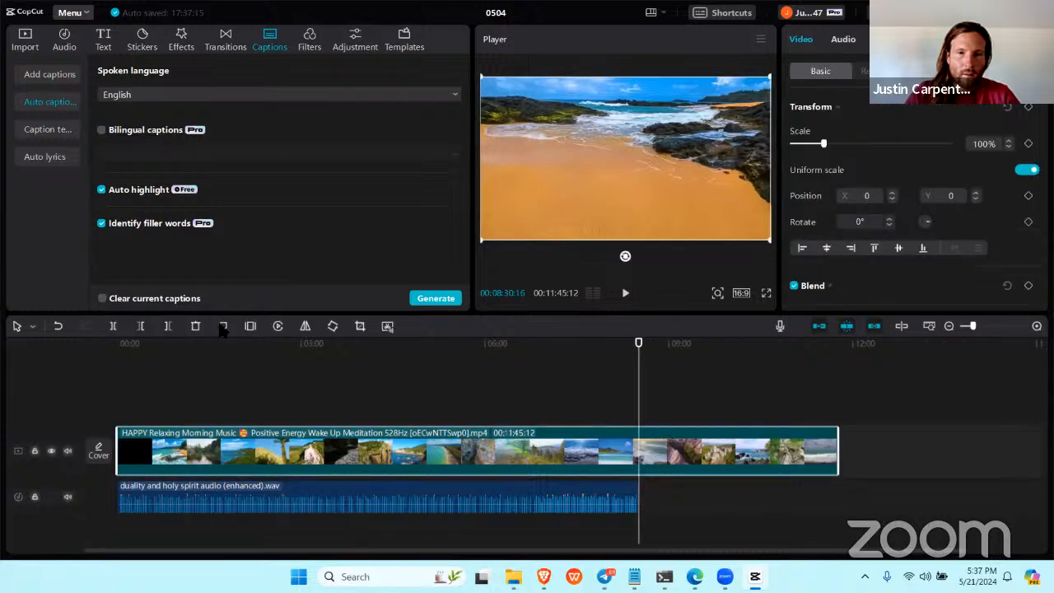
click(168, 326)
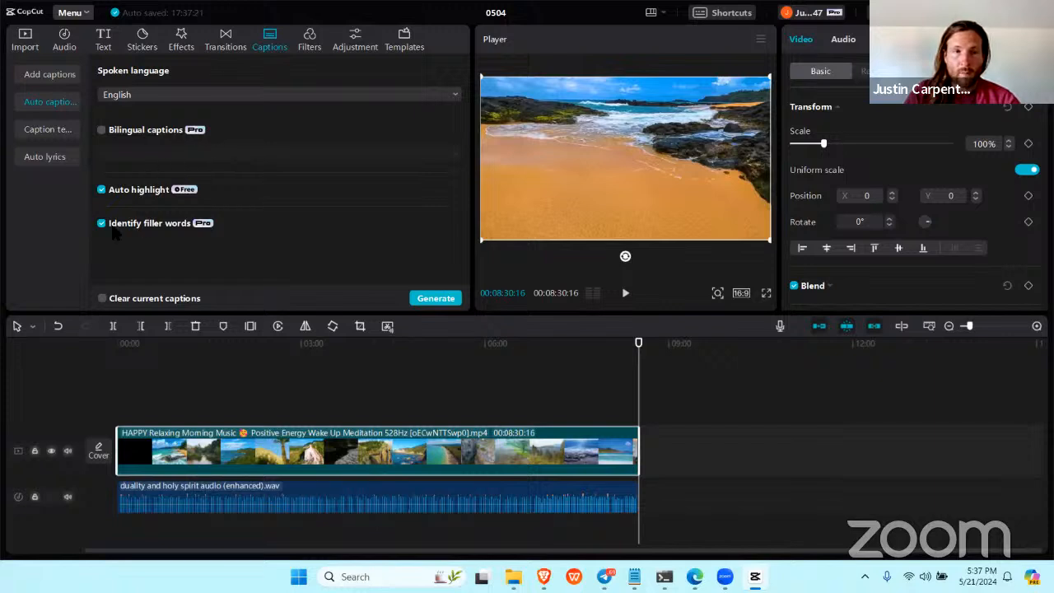
- Generate English auto captions for the audio with auto highlight on, cancelling the filler-word identification
click(313, 347)
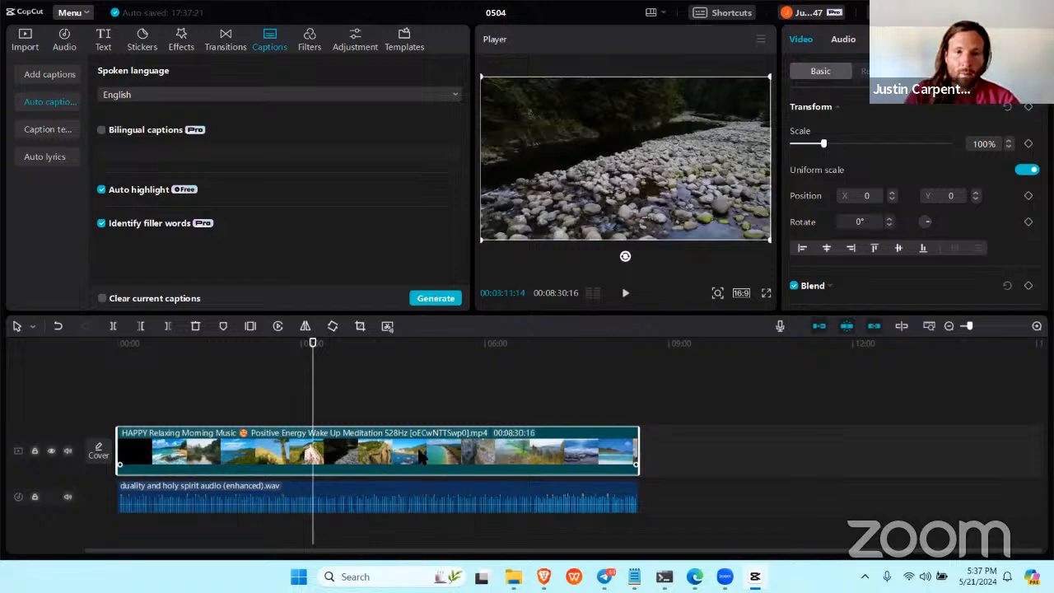
click(400, 494)
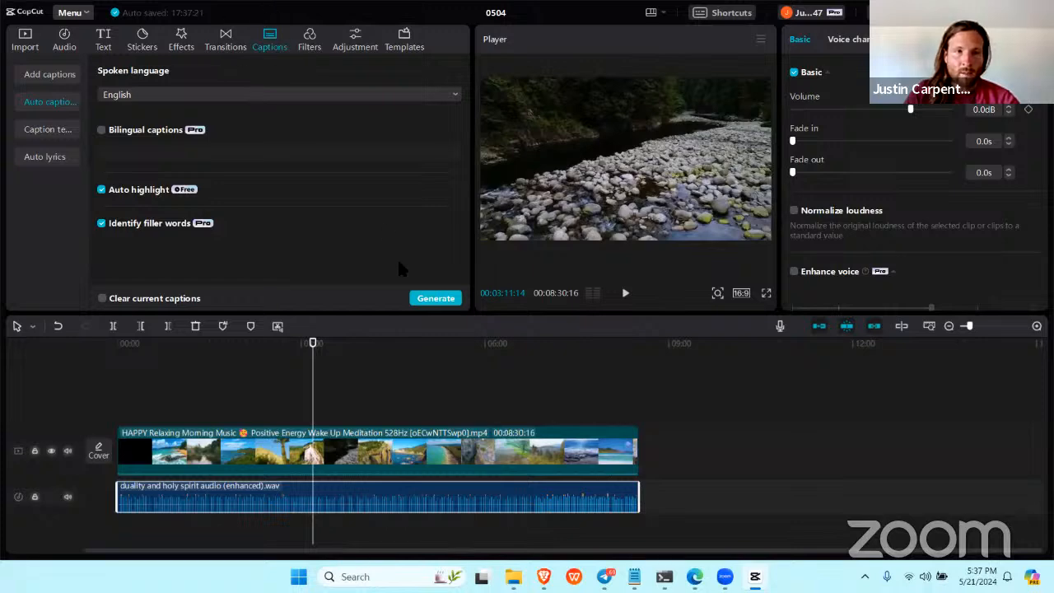
click(429, 300)
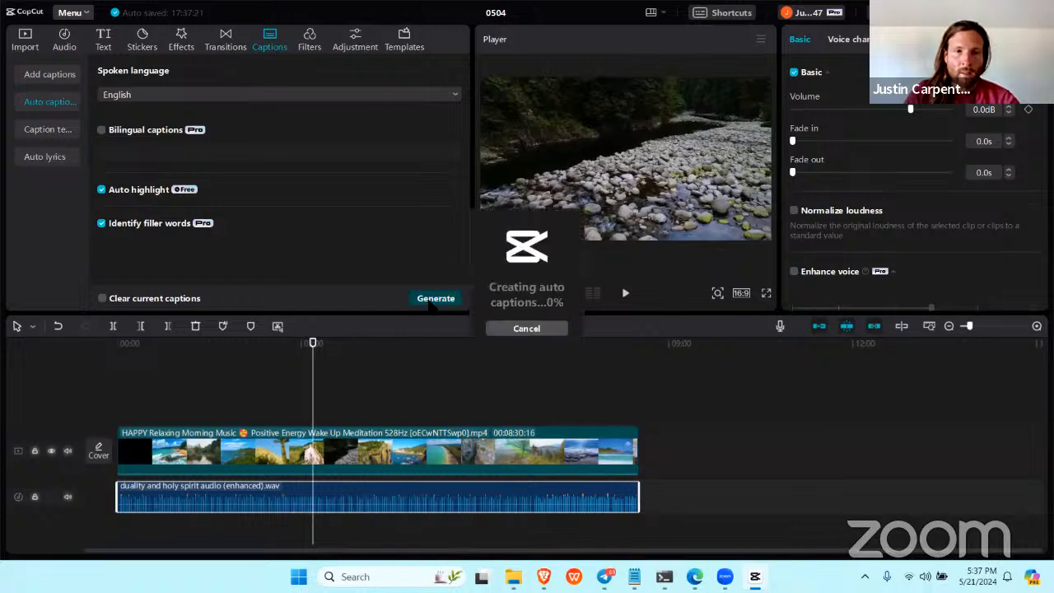
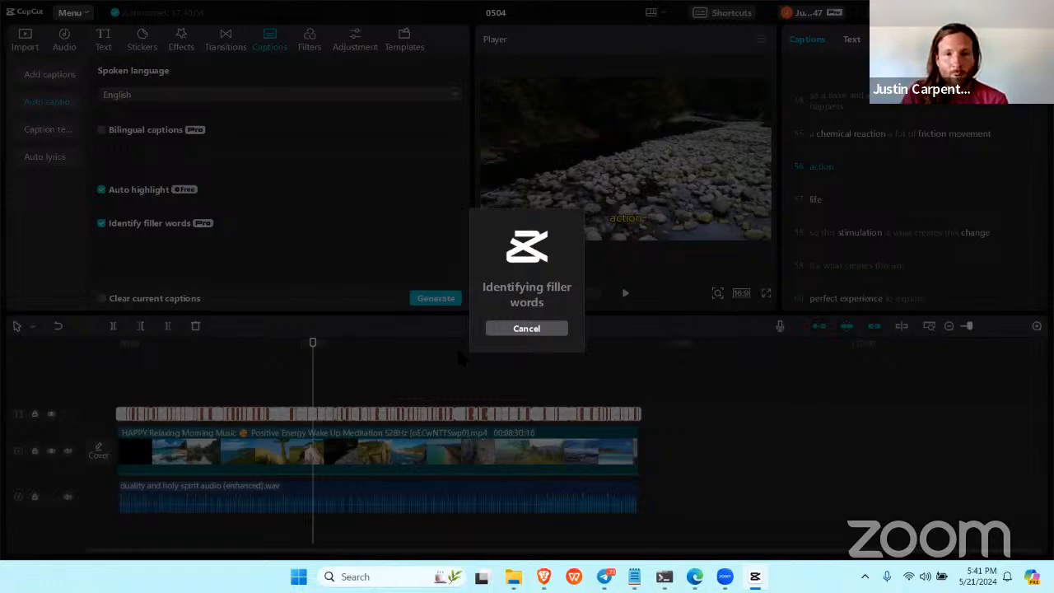
click(516, 329)
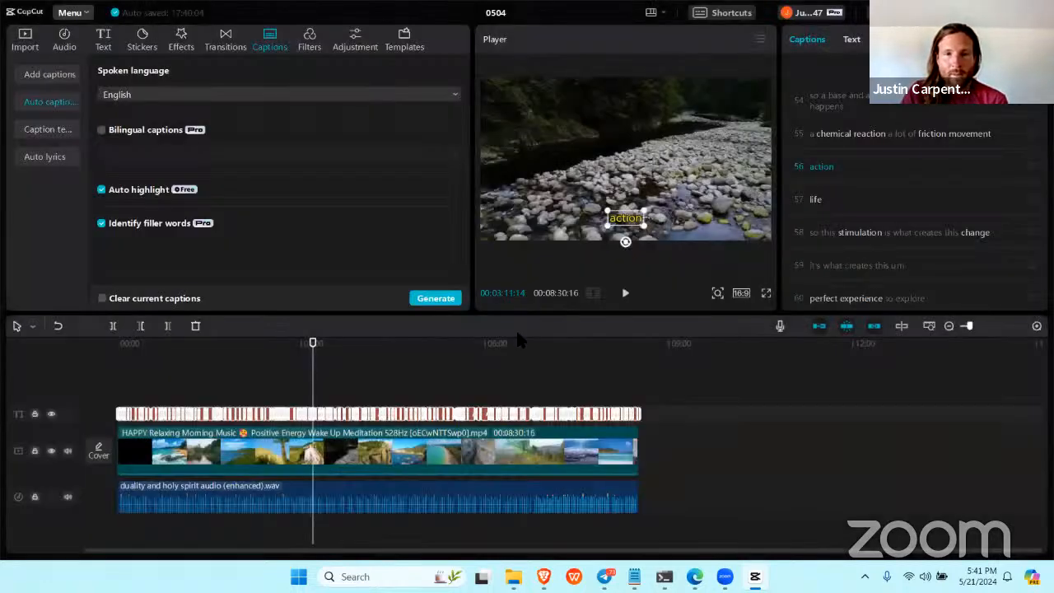
- Play the video from about 2:18 to check the captions, and look through the list of generated captions
click(287, 383)
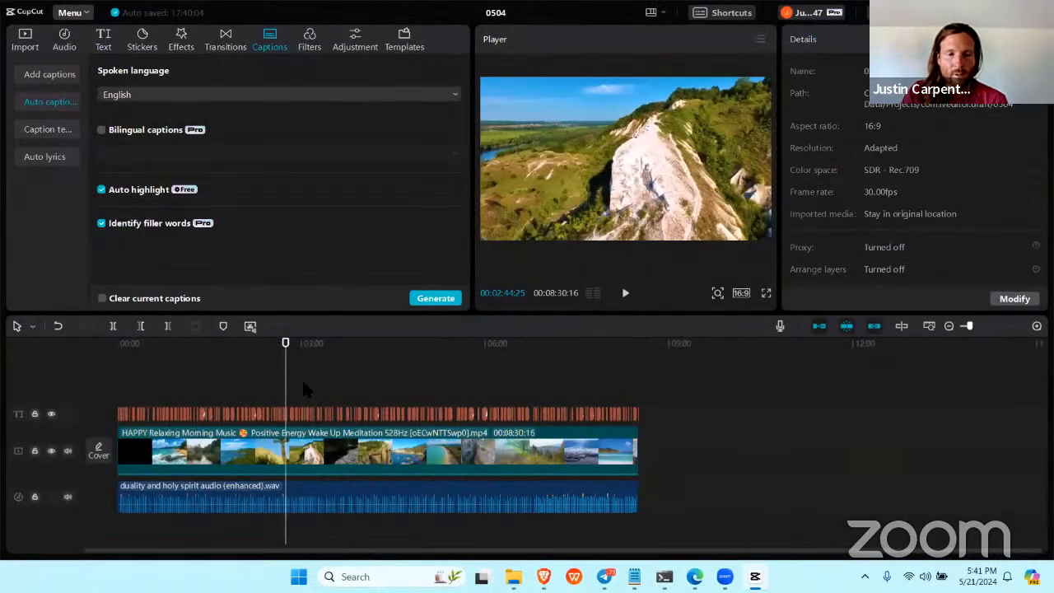
click(256, 343)
click(626, 294)
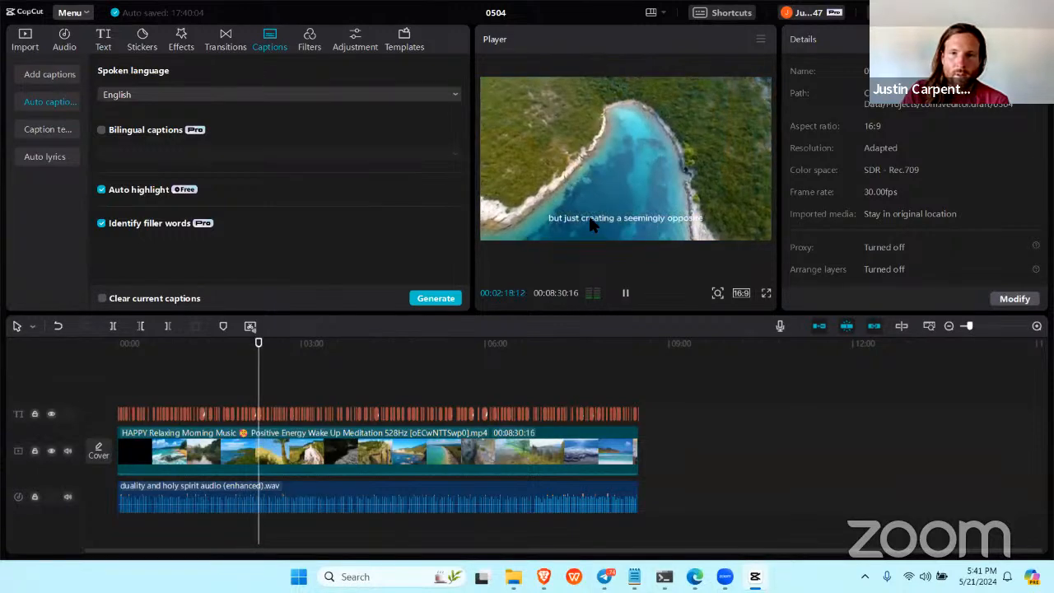
click(626, 292)
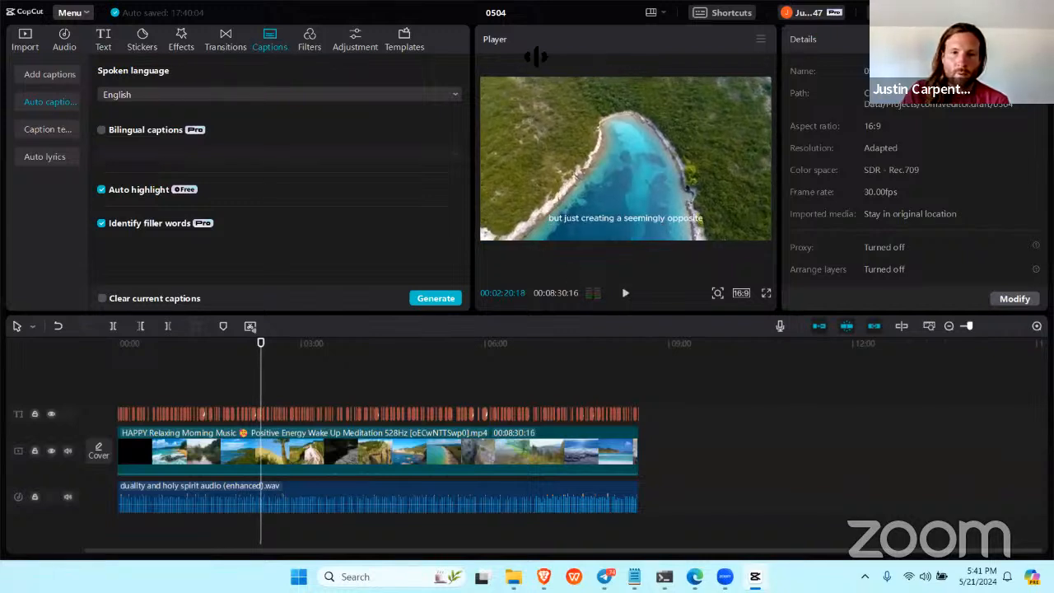
click(421, 415)
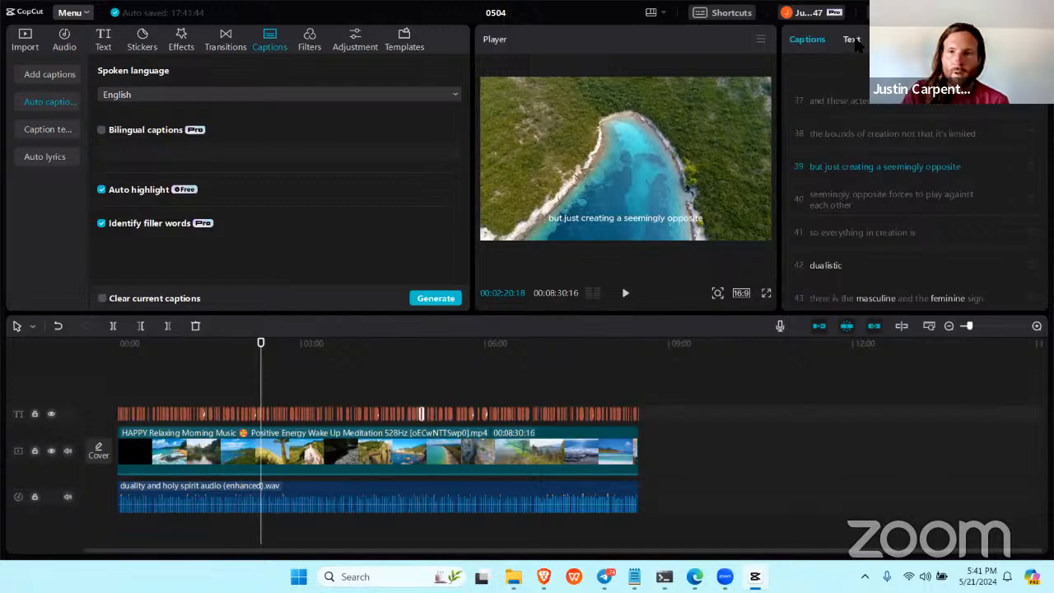
scroll(899, 192, down, 5)
scroll(902, 185, up, 10)
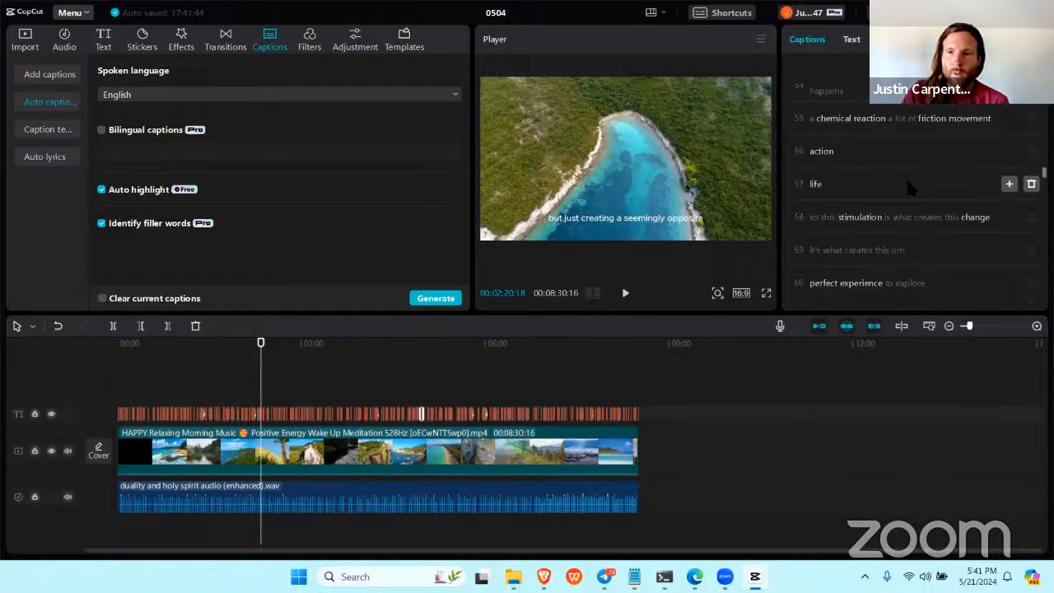
- Apply the bold uppercase "THE QUICK" caption template with yellow highlighting to all captions and preview it along the video up to about 4:20
click(852, 41)
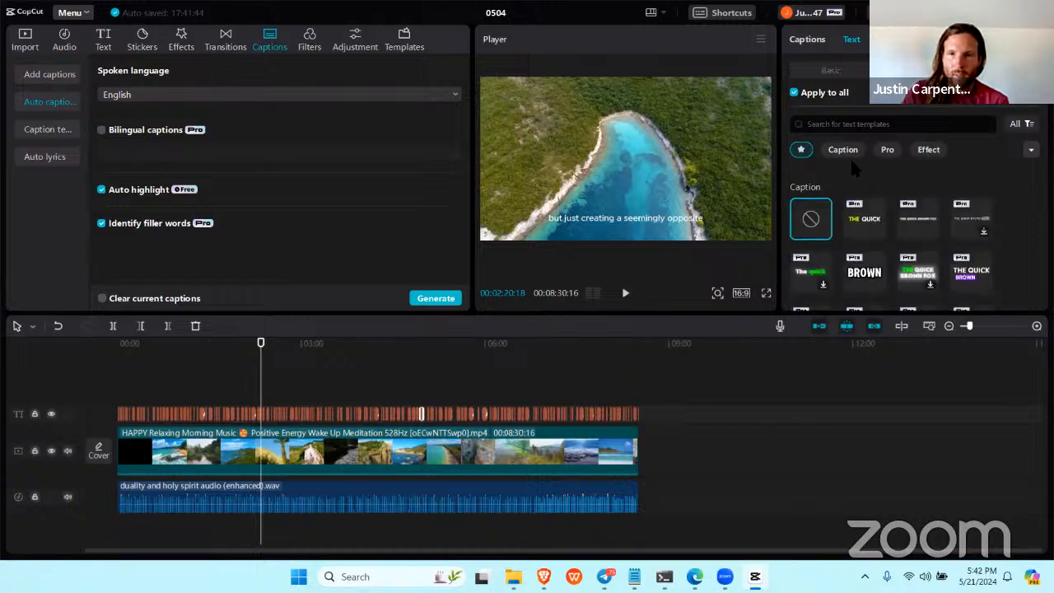
click(867, 223)
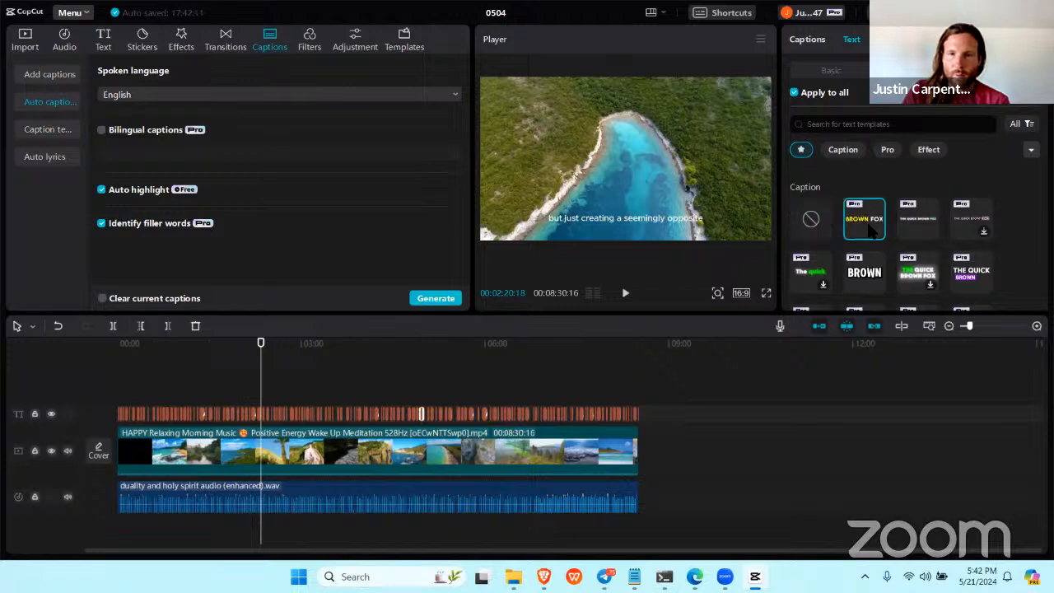
click(624, 292)
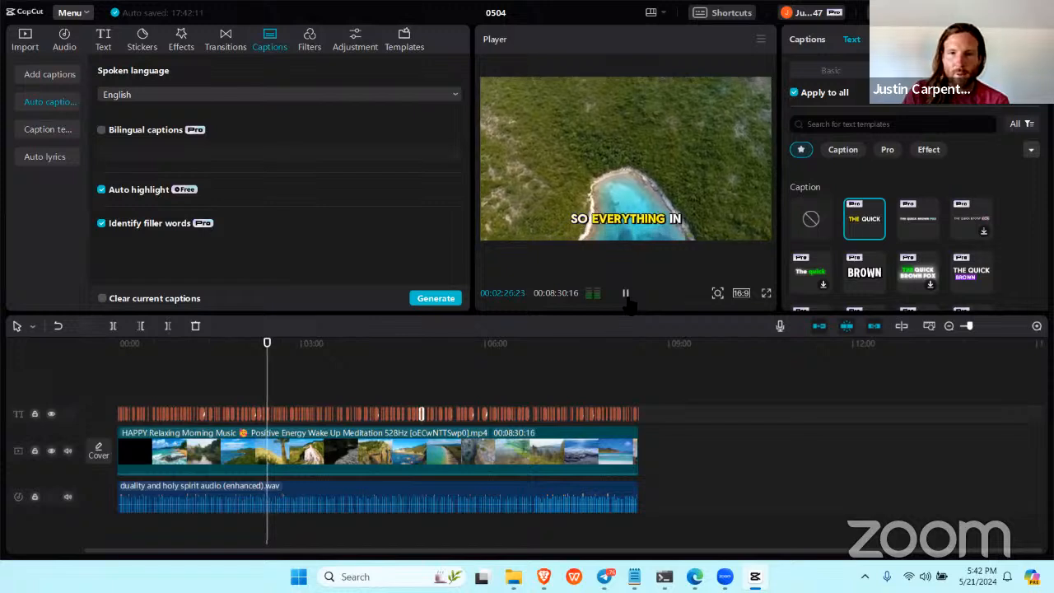
click(627, 295)
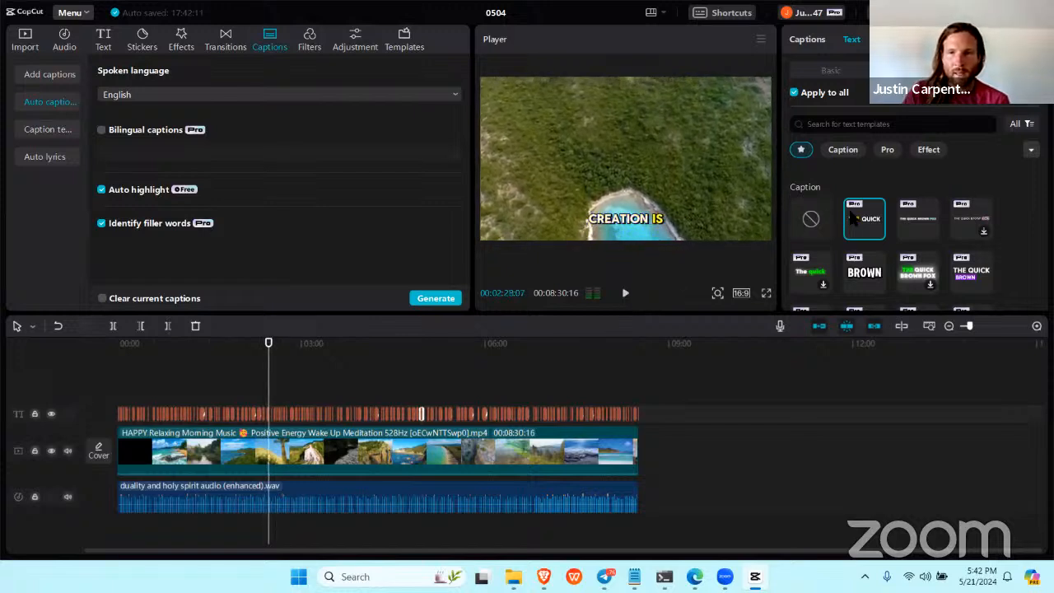
click(842, 149)
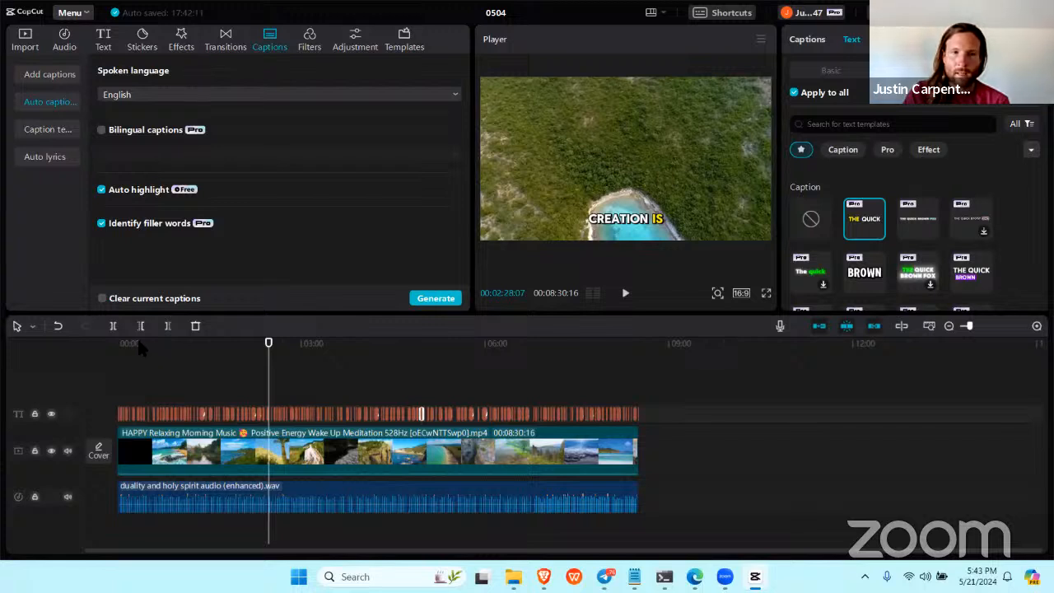
click(121, 349)
drag(124, 354, 390, 410)
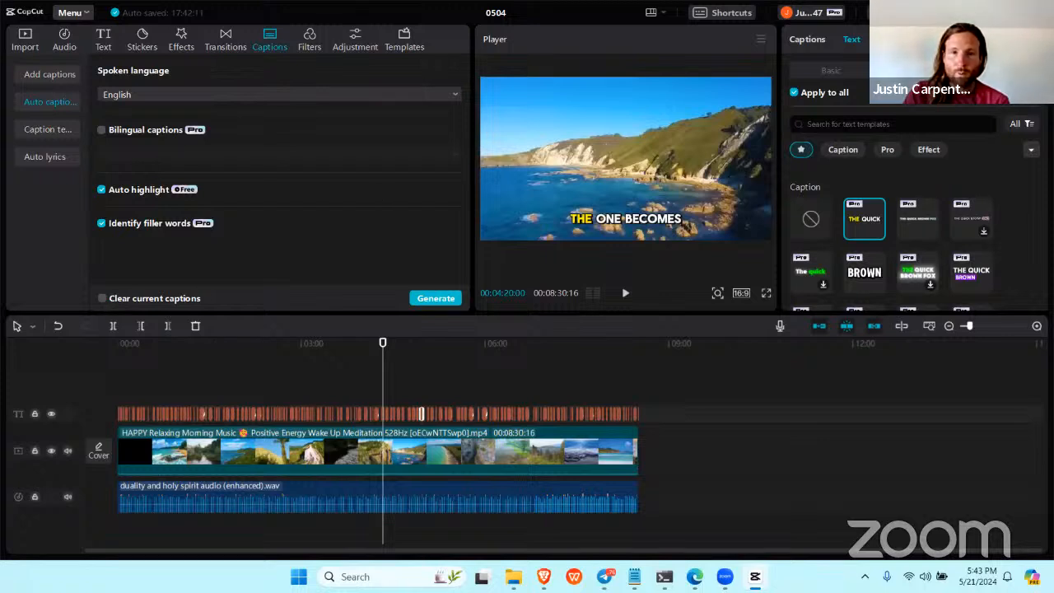
- Close the 0504 project, open the duality project and look through its text, sticker, caption and video tracks
click(1039, 12)
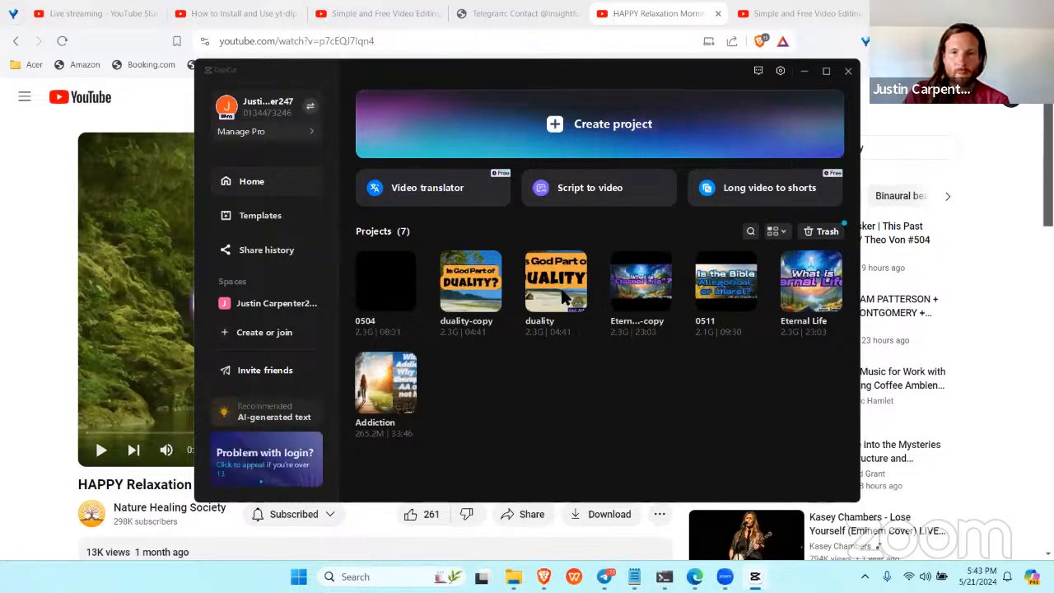
click(563, 285)
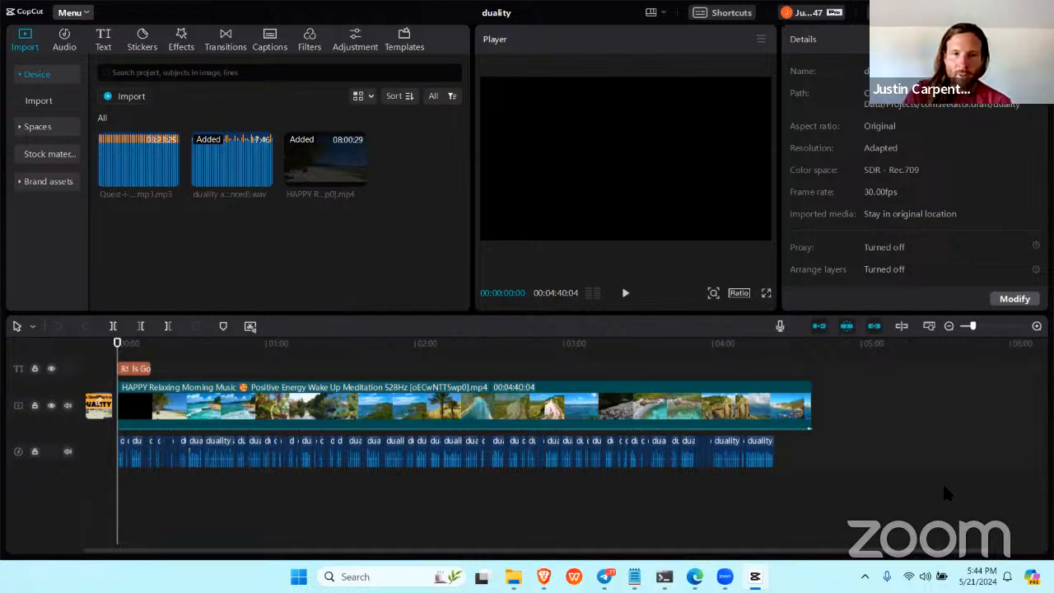
scroll(346, 427, down, 4)
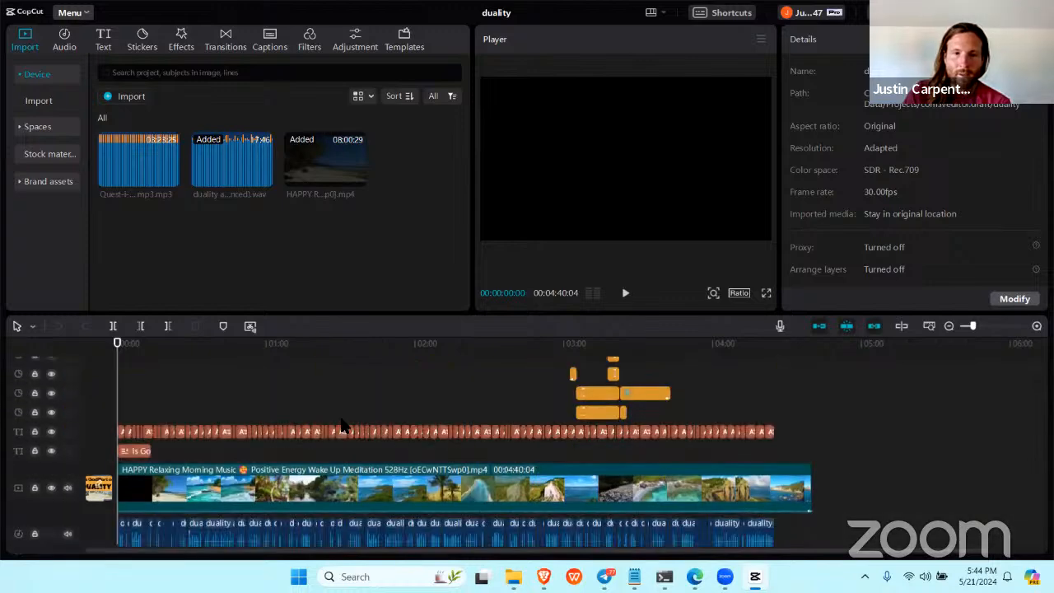
scroll(370, 431, up, 4)
scroll(365, 422, up, 2)
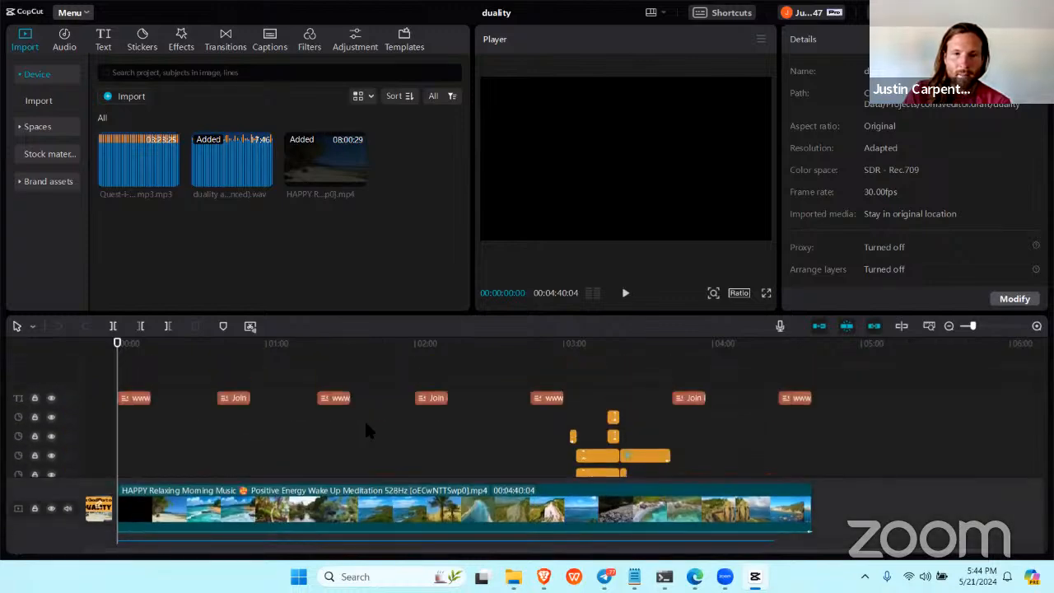
scroll(365, 423, down, 2)
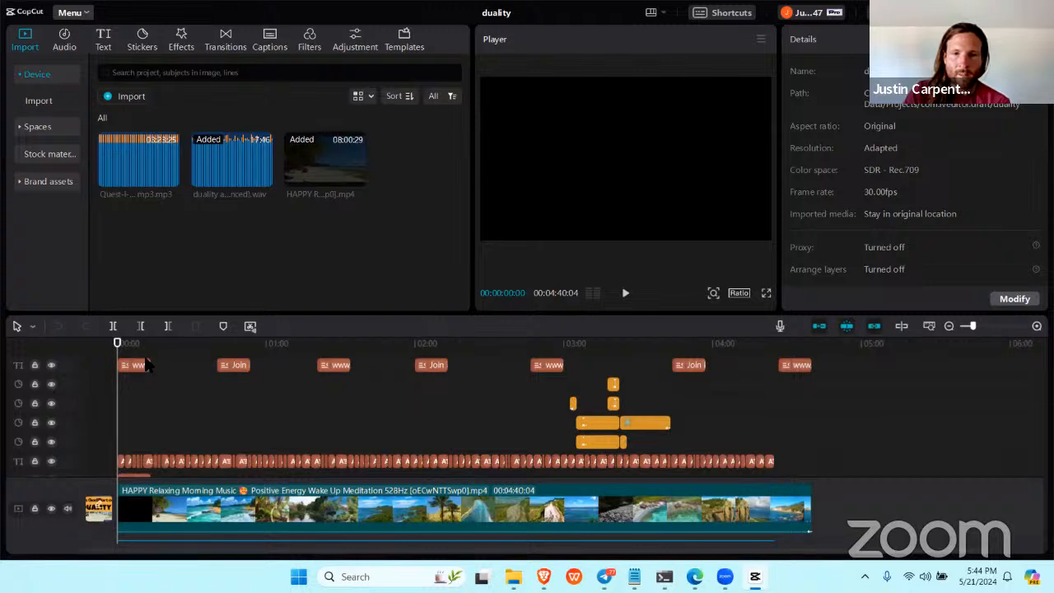
- Play the duality video's diamond animation from about 3:00 and pause at 00:03:21:17
click(142, 365)
click(552, 346)
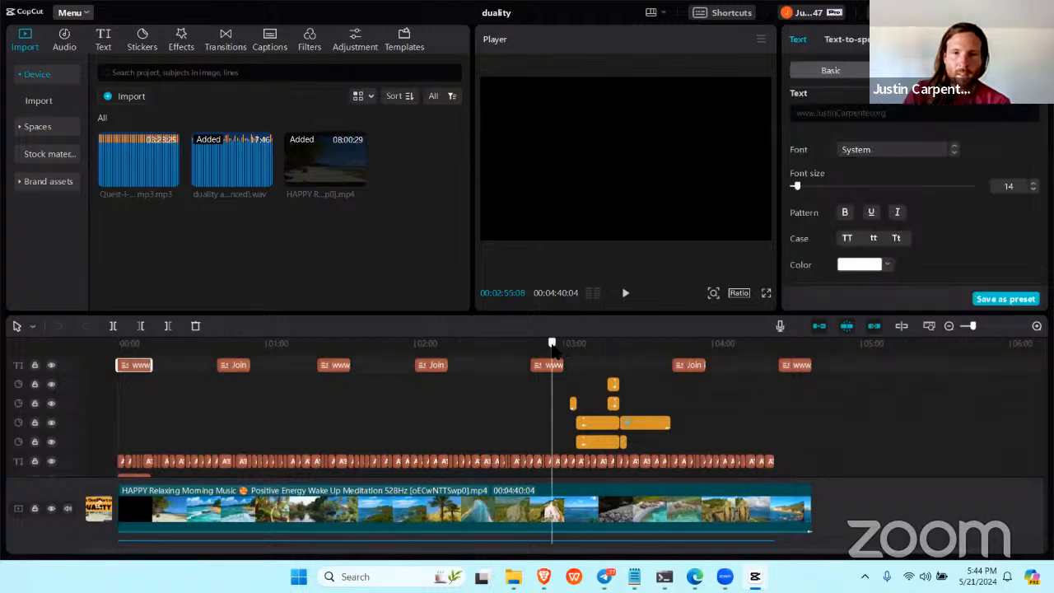
drag(554, 350, 571, 352)
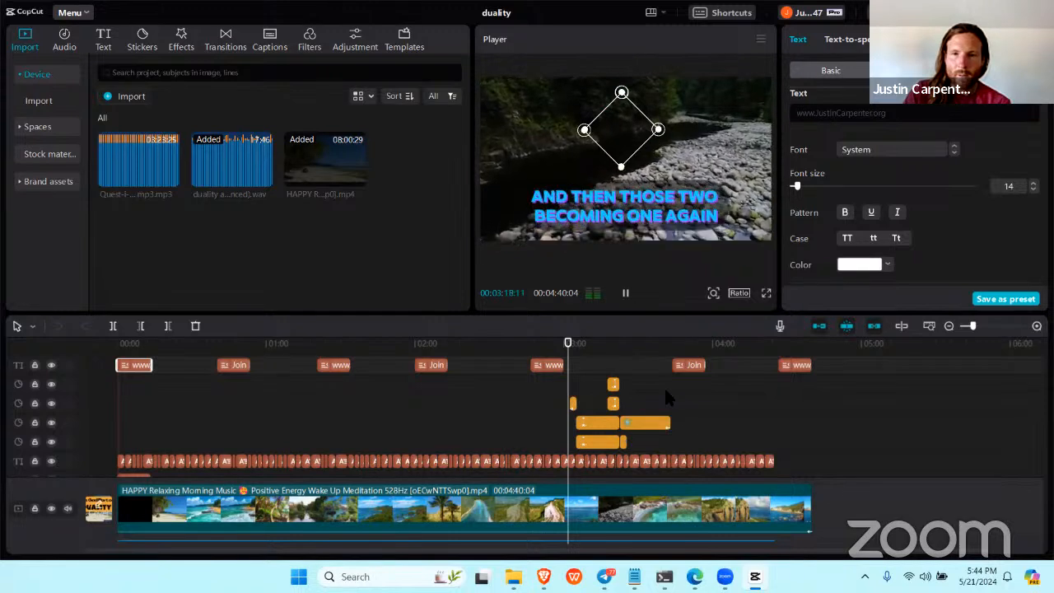
click(626, 294)
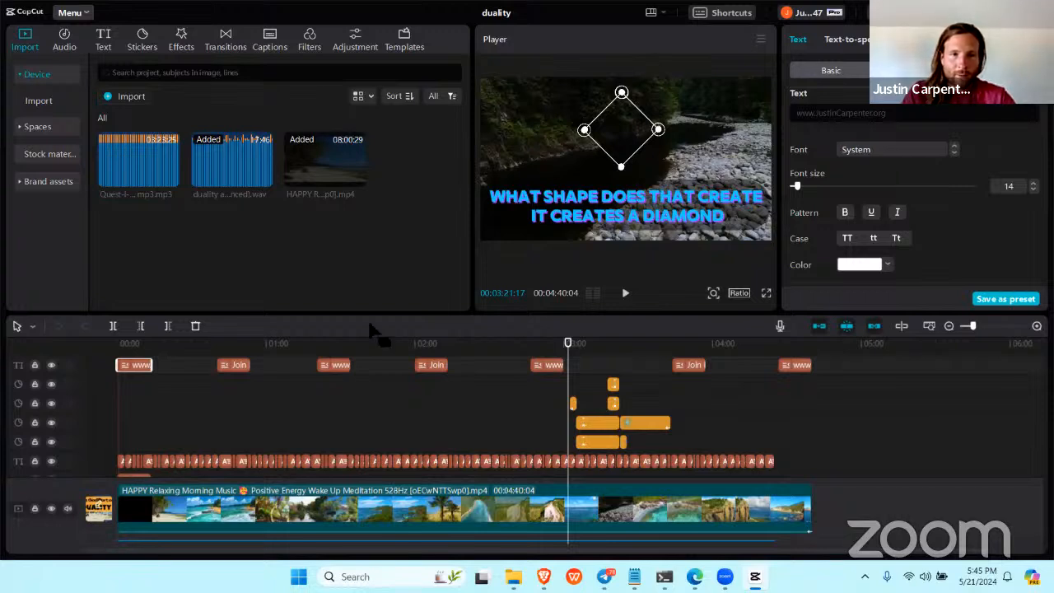
- Switch to the Brave browser and open the YouTube Studio live streaming page to read the live chat
mouse_move(604, 577)
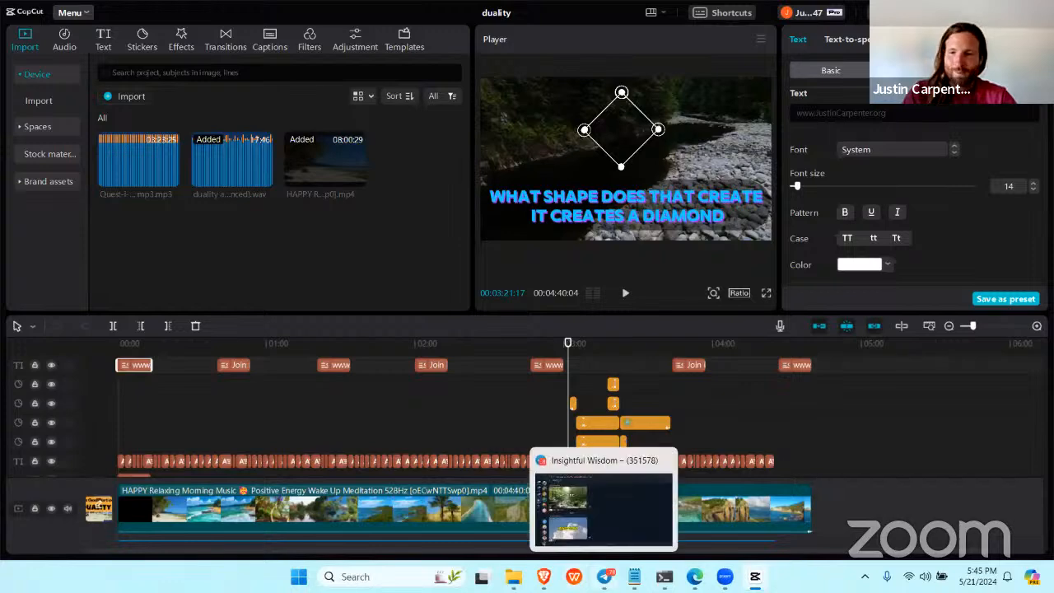
mouse_move(544, 576)
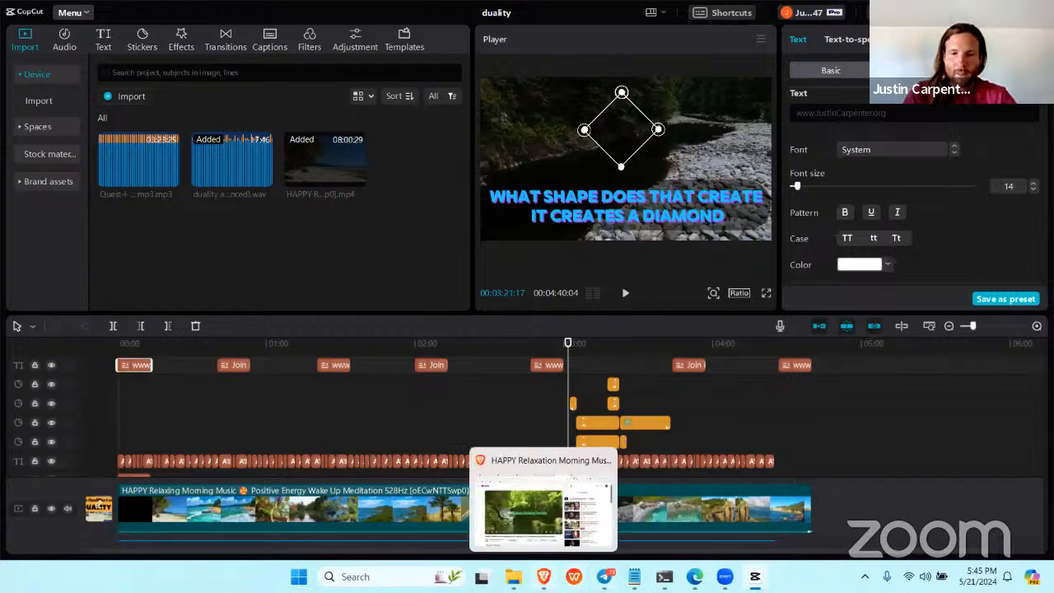
click(552, 534)
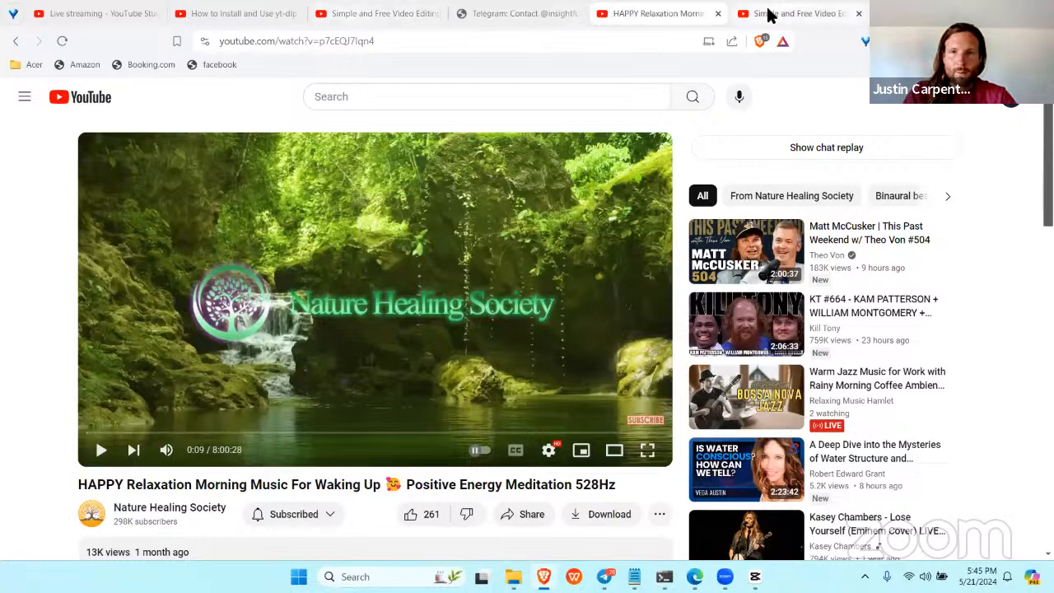
click(103, 14)
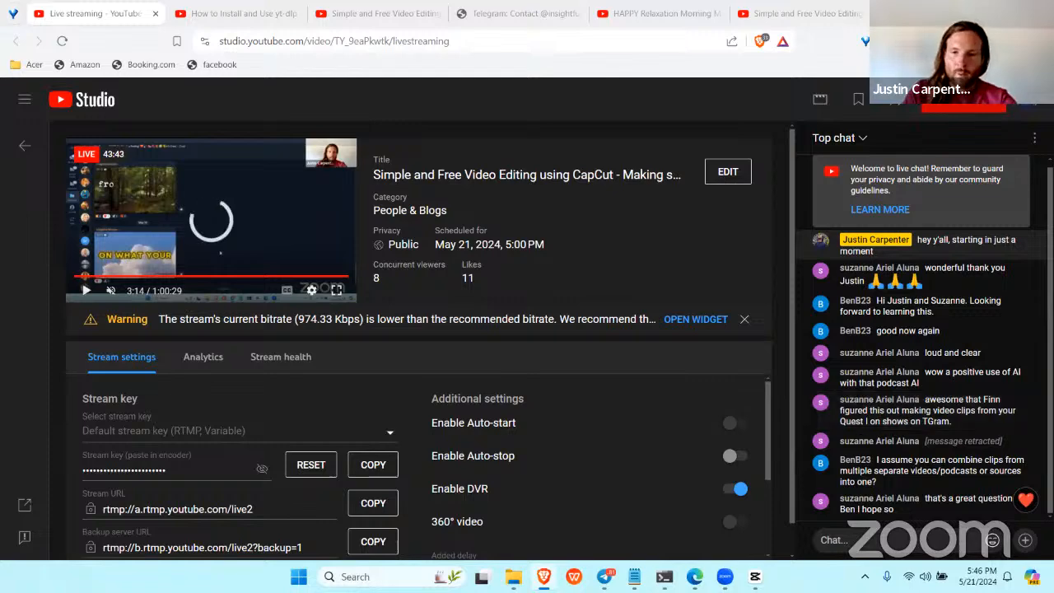
- Return to the duality project in CapCut and look over the tracks stacked in its timeline
click(755, 576)
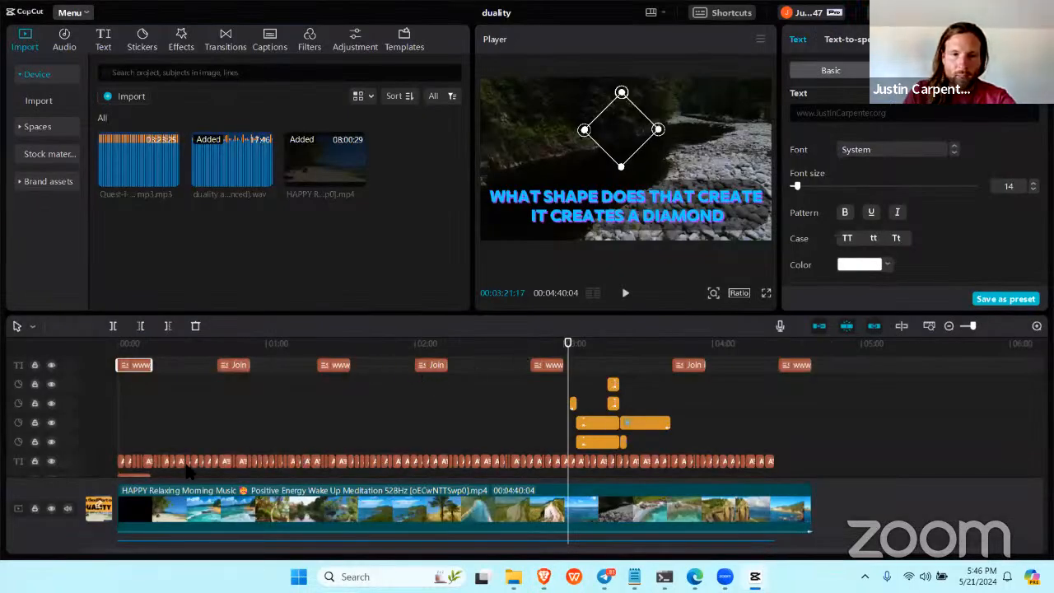
scroll(194, 469, down, 2)
scroll(190, 461, up, 2)
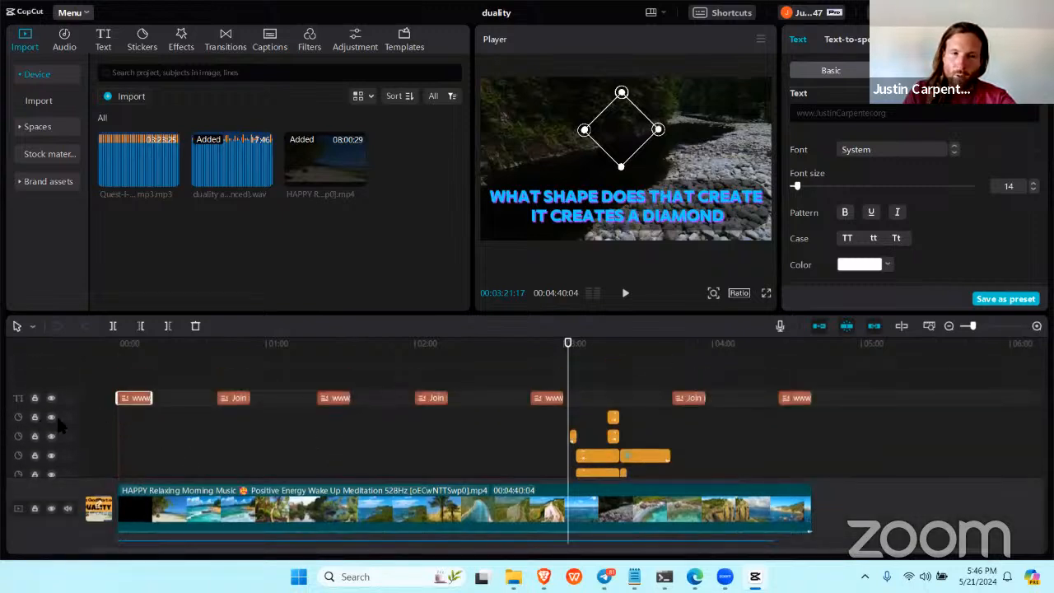
scroll(202, 431, down, 2)
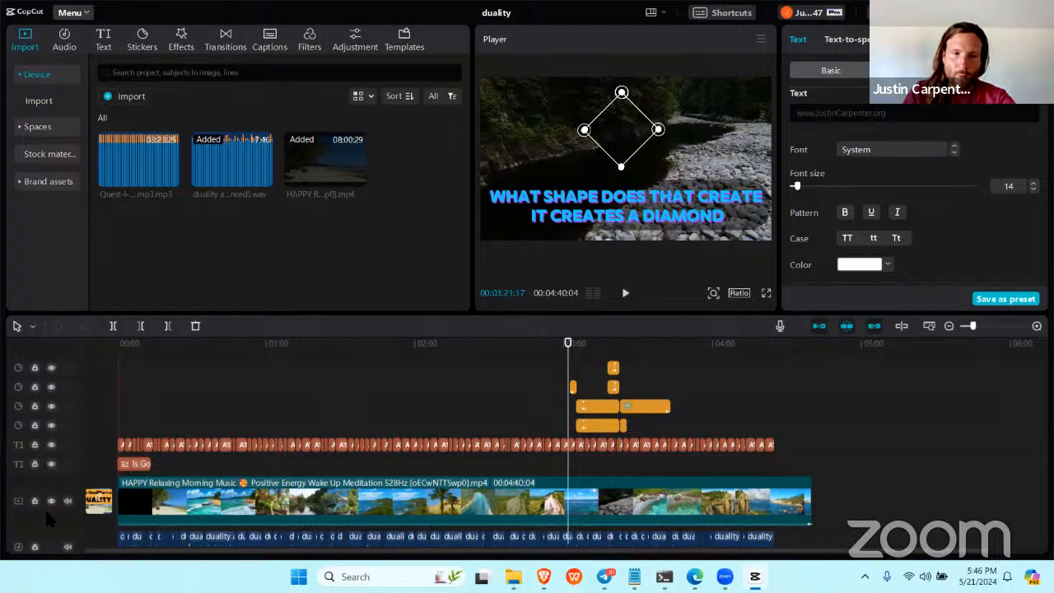
- Lock and unlock the title text track directly above the nature video to demonstrate track locking
click(35, 464)
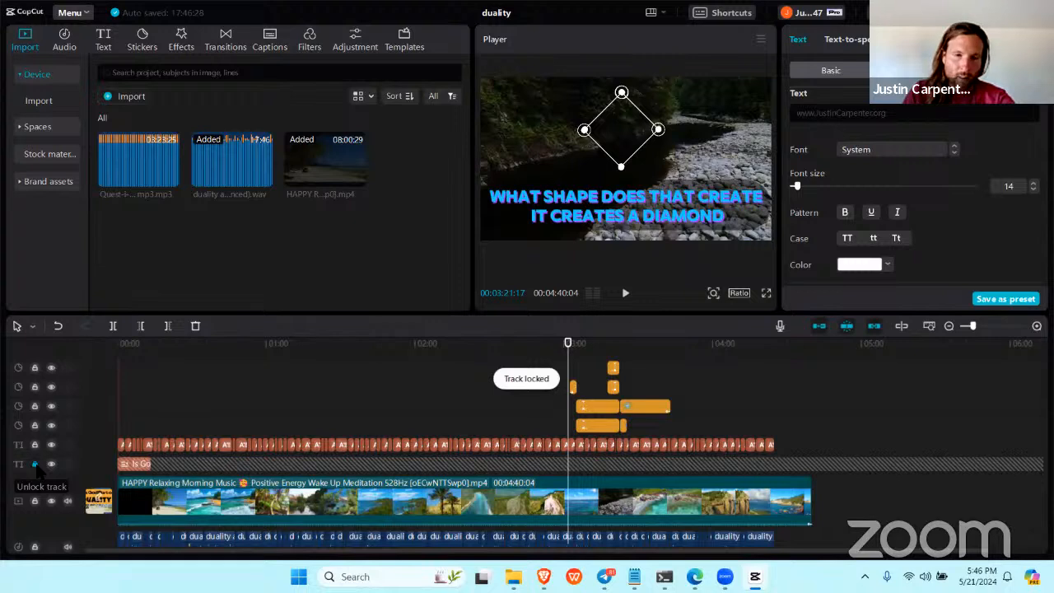
click(35, 465)
click(35, 464)
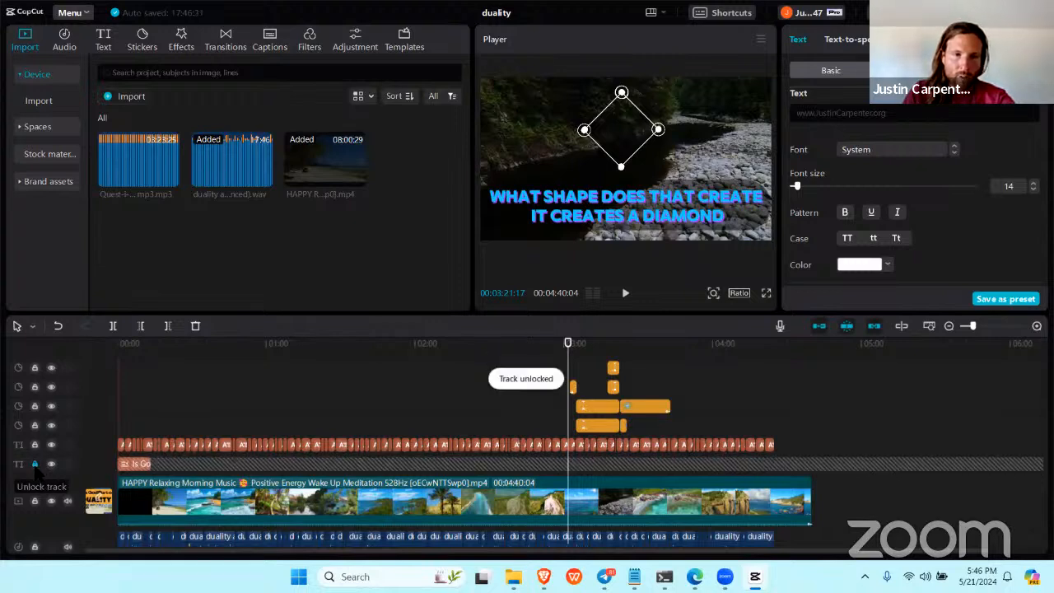
click(34, 465)
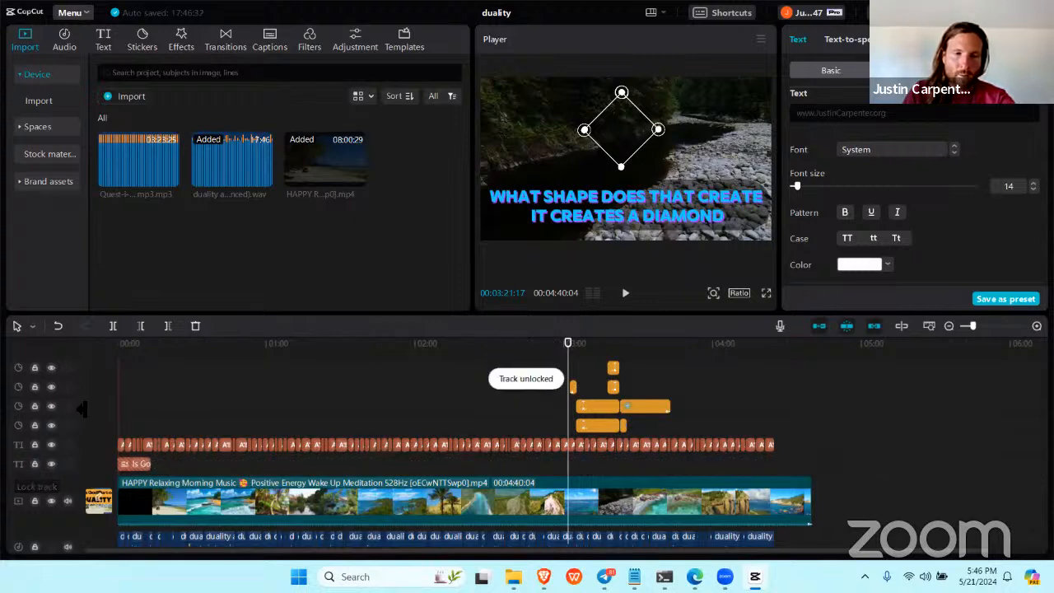
scroll(250, 486, down, 2)
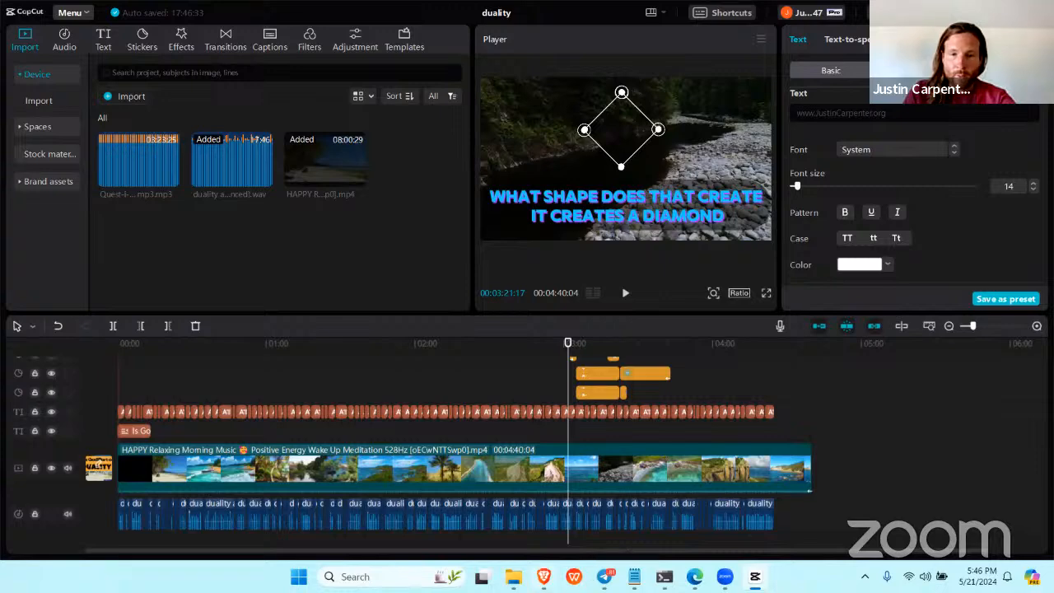
- Switch back to the live stream page in Brave and read the new viewer messages in the chat
mouse_move(544, 577)
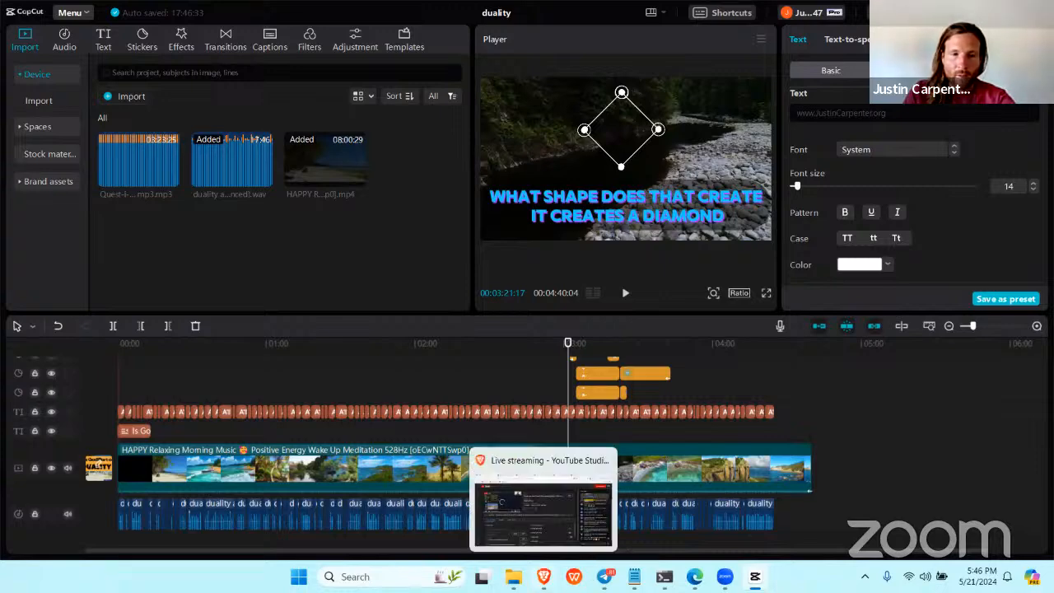
click(542, 507)
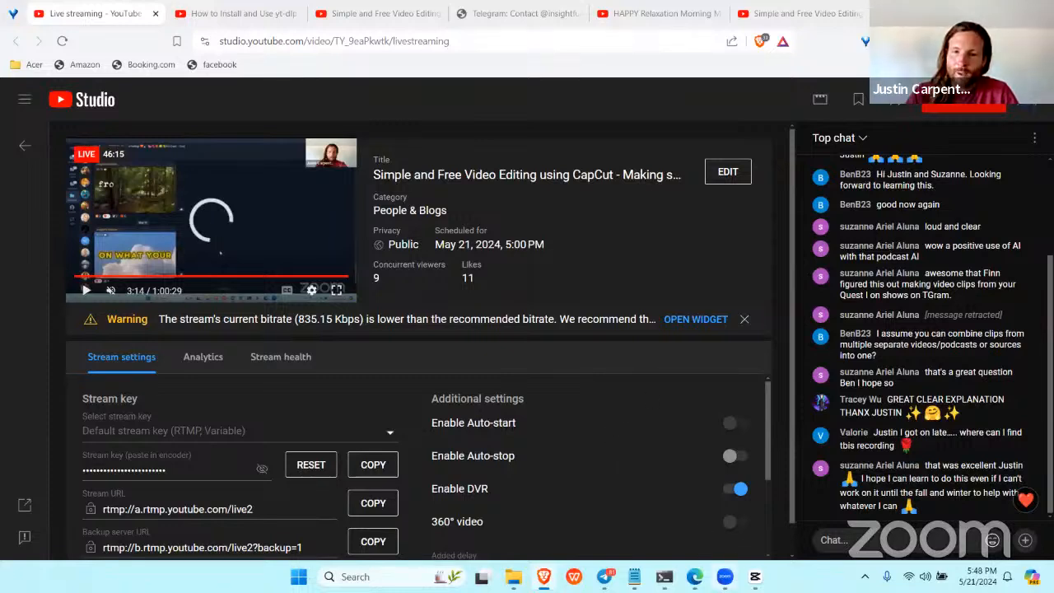
mouse_move(724, 577)
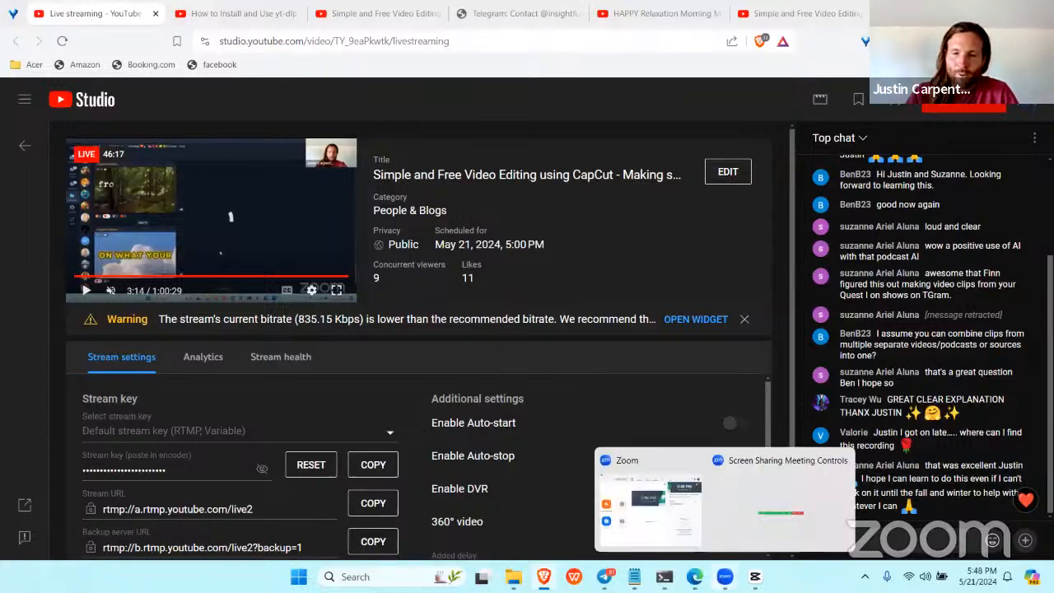